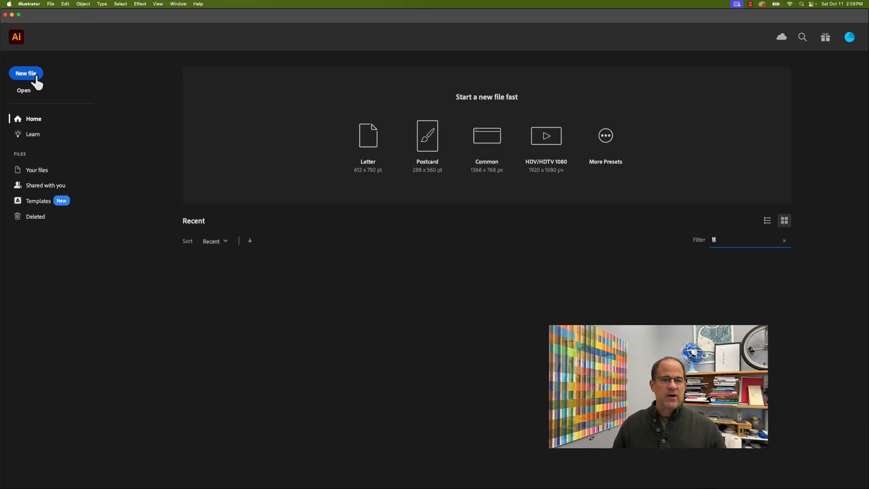
# Step: Start a new Tabloid document and name it BirdsofaFeatherPoster
pyautogui.click(51, 4)
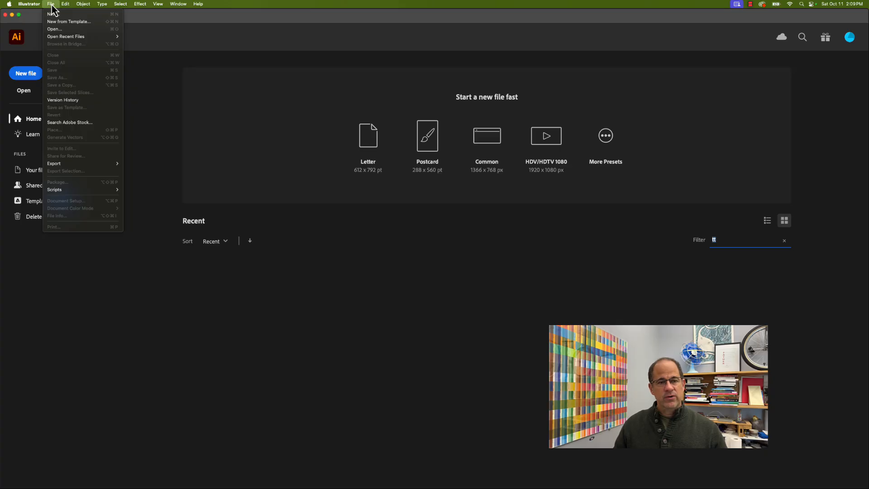
pyautogui.click(57, 6)
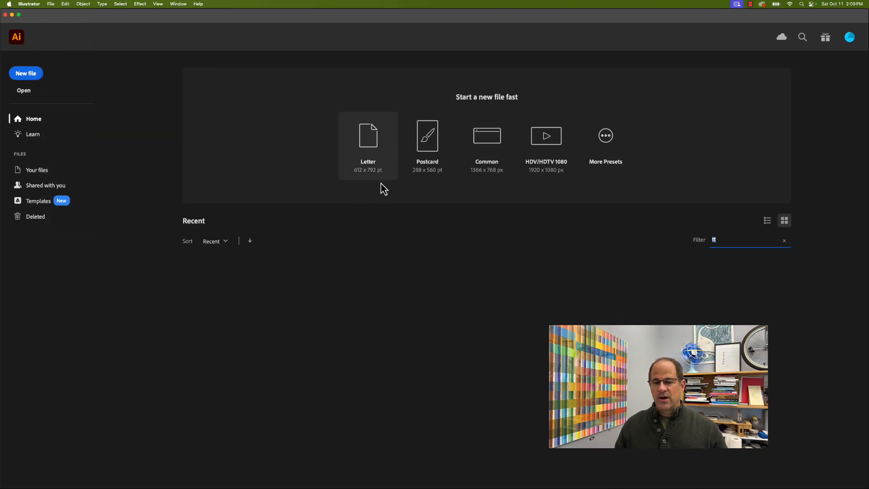
pyautogui.click(26, 78)
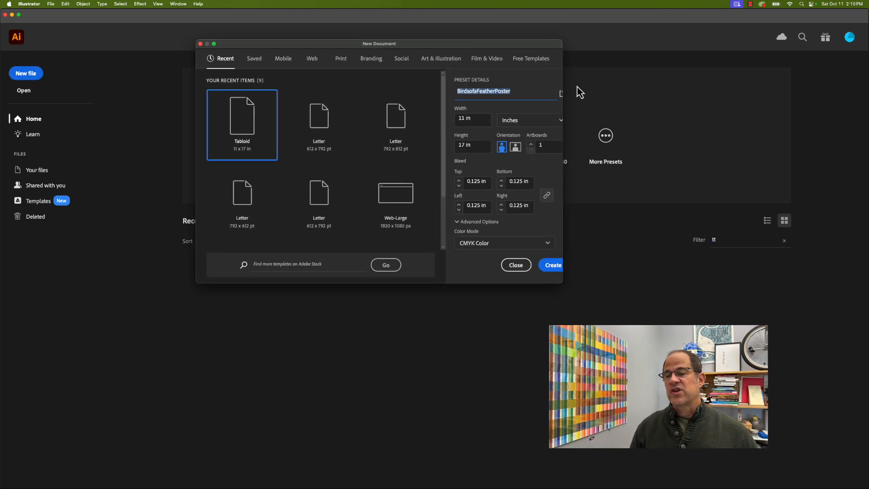
pyautogui.write('Bi')
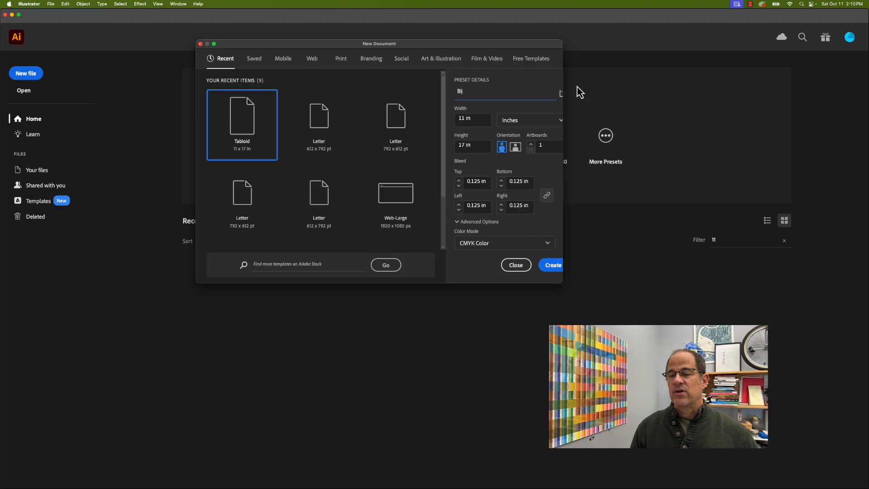
pyautogui.write('rssof')
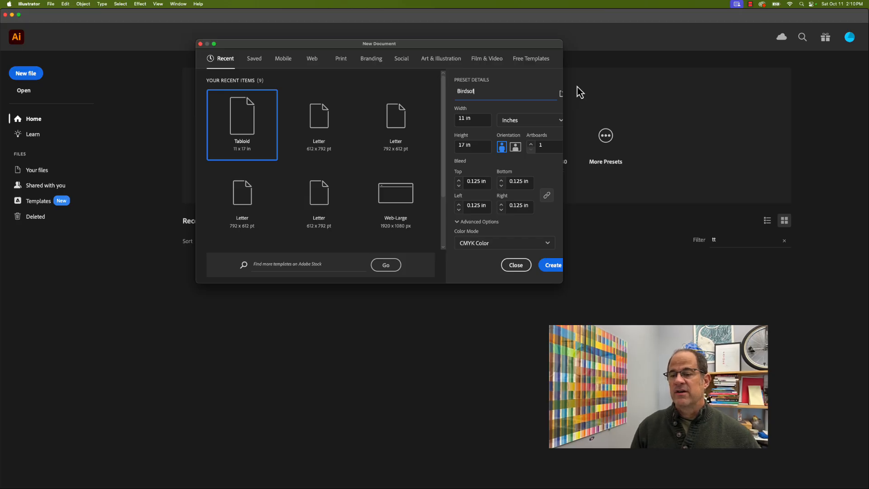
pyautogui.write('aFeather')
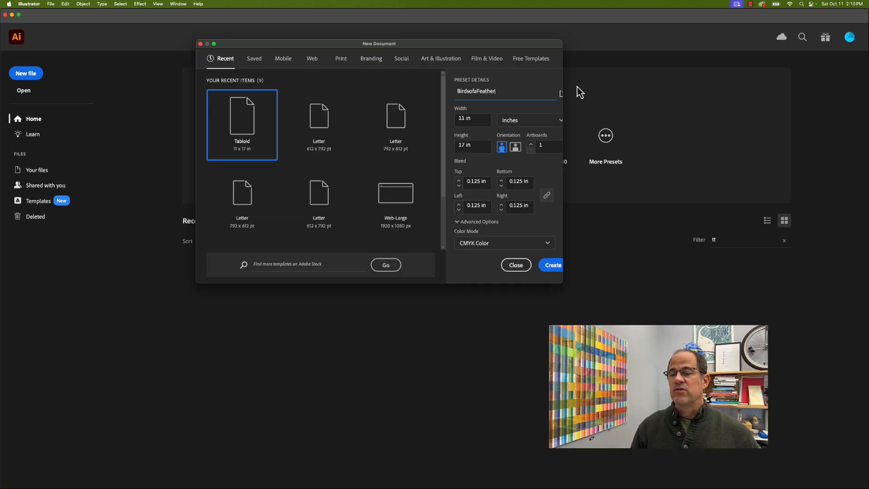
pyautogui.write('Poster')
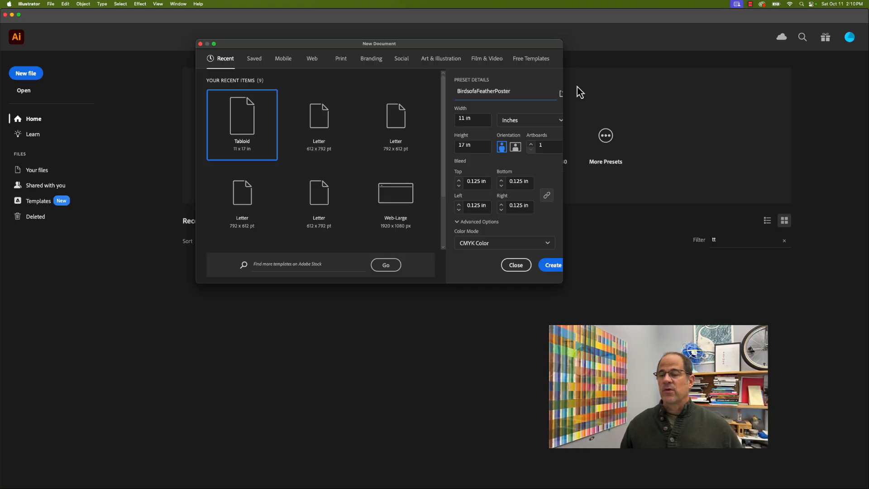
# Step: Keep the page size at 11 in wide by 17 in high, with inches as the units
pyautogui.click(550, 122)
pyautogui.click(549, 121)
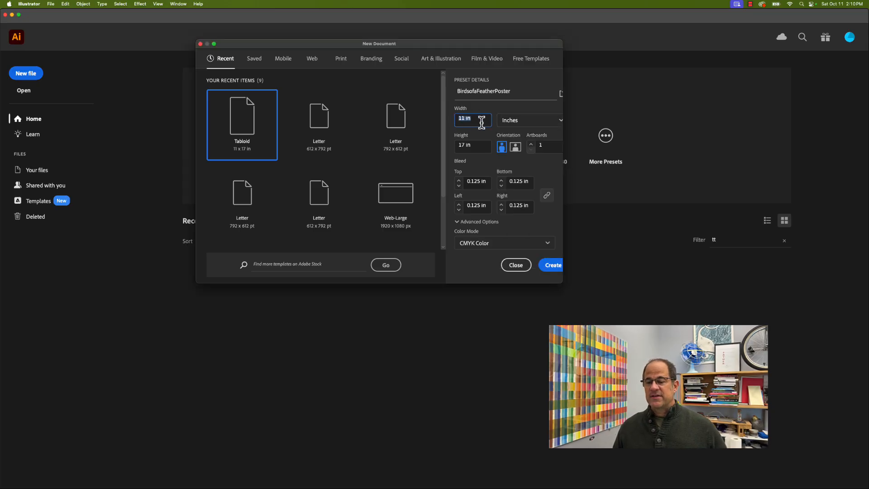
pyautogui.click(470, 145)
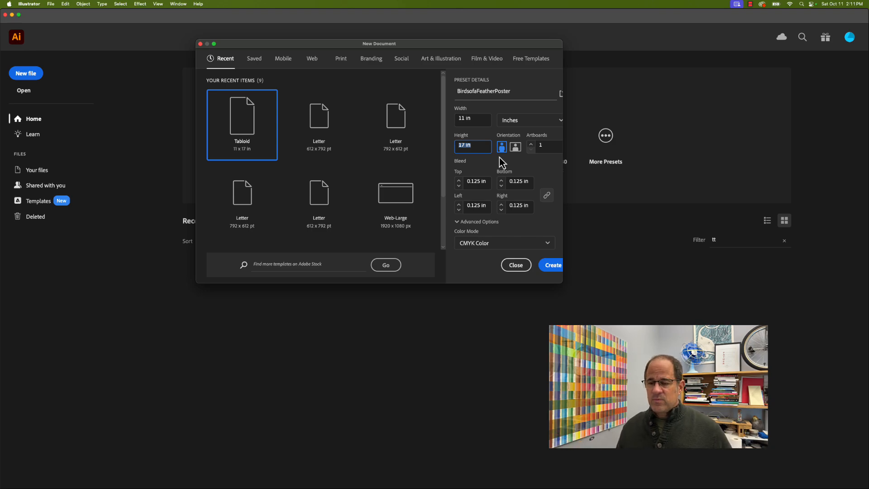
pyautogui.click(532, 167)
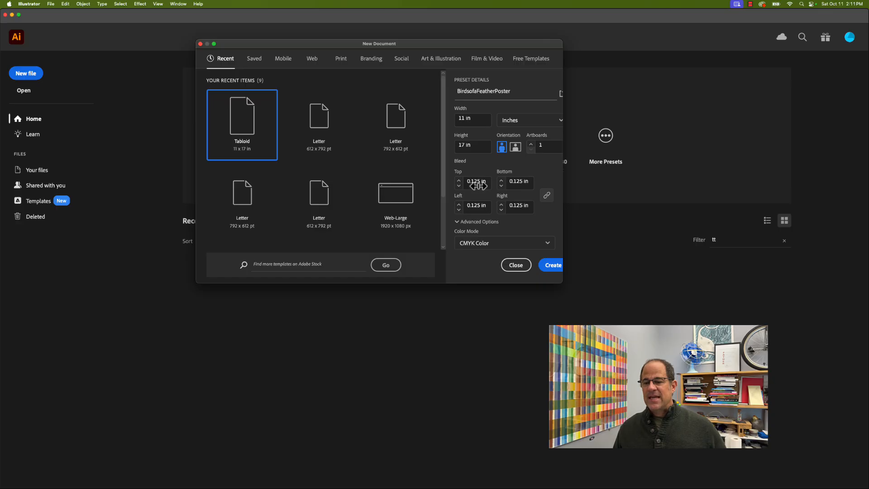
# Step: Set the document bleed to 0.125 in on all four sides
pyautogui.click(486, 181)
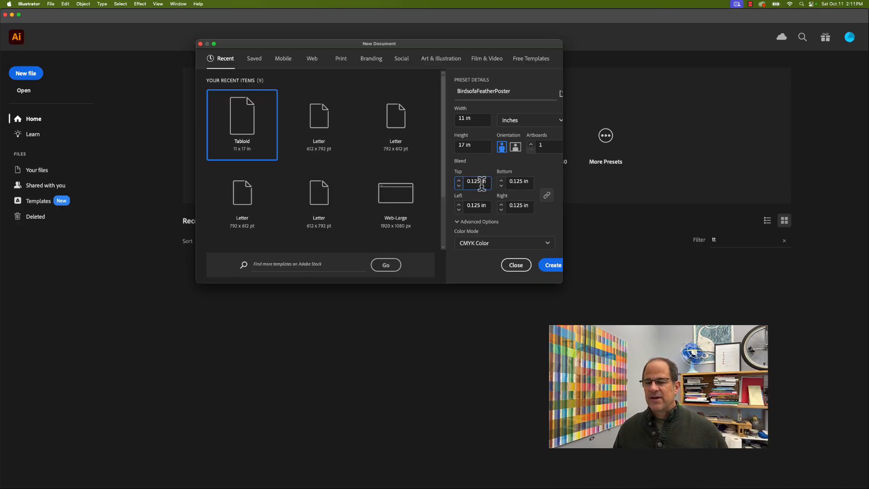
pyautogui.moveTo(470, 181); pyautogui.dragTo(495, 181)
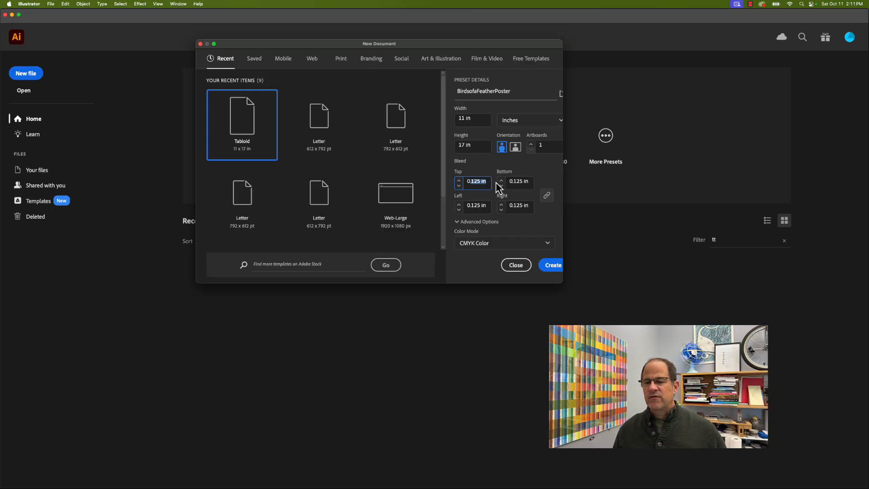
pyautogui.write('125')
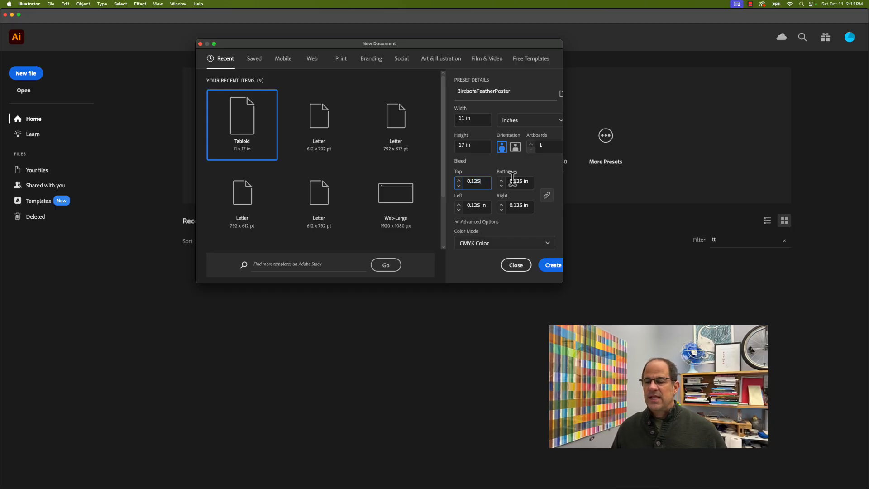
pyautogui.click(519, 182)
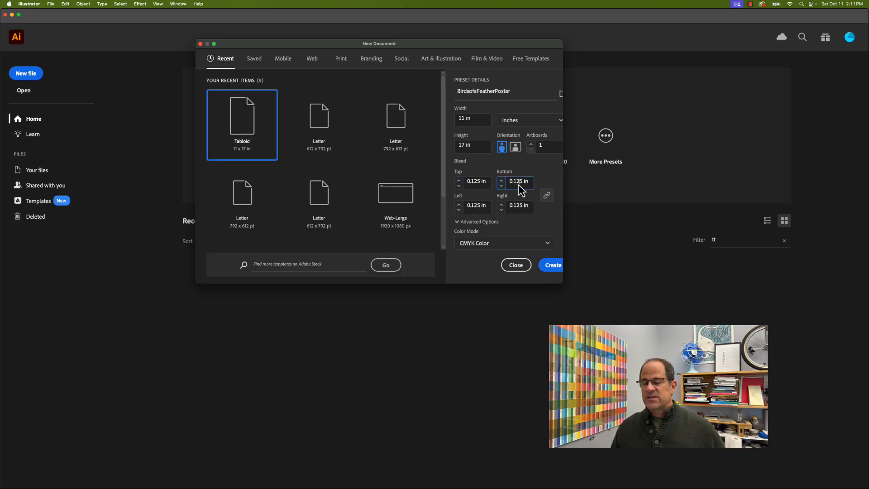
pyautogui.click(517, 205)
pyautogui.click(480, 204)
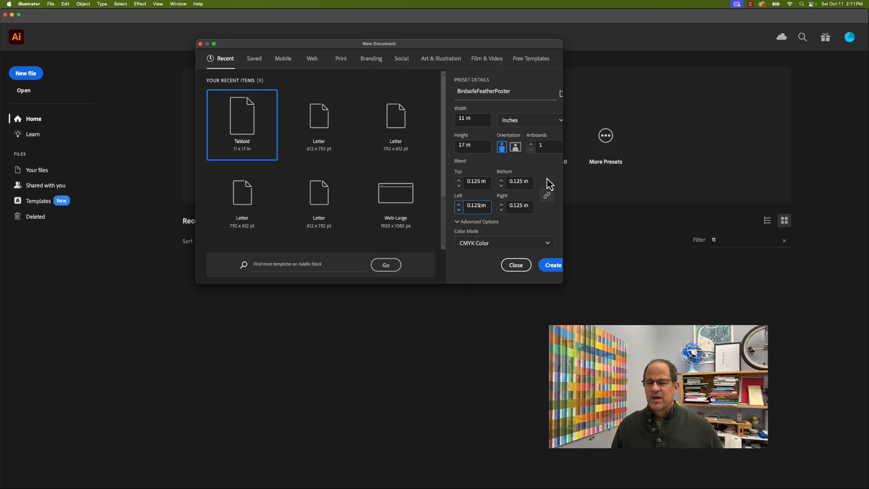
# Step: Create the document with CMYK Color, High (300 ppi) raster effects and the Default preview mode
pyautogui.scroll(-2, 545, 235)
pyautogui.scroll(-2, 543, 228)
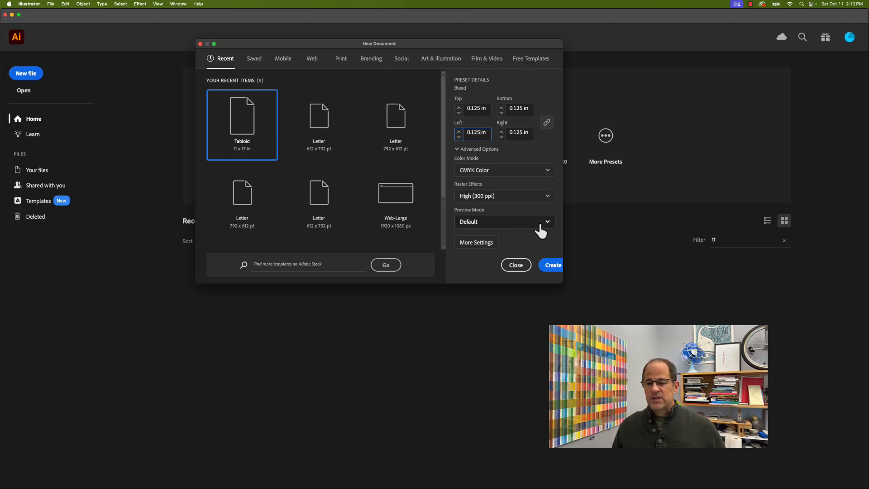
pyautogui.click(553, 264)
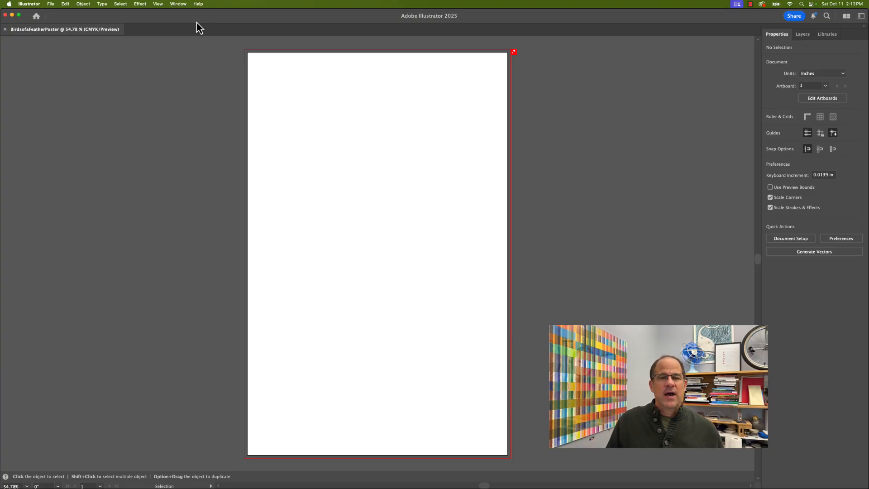
# Step: Choose the Essentials workspace and reset it to its default layout
pyautogui.click(182, 6)
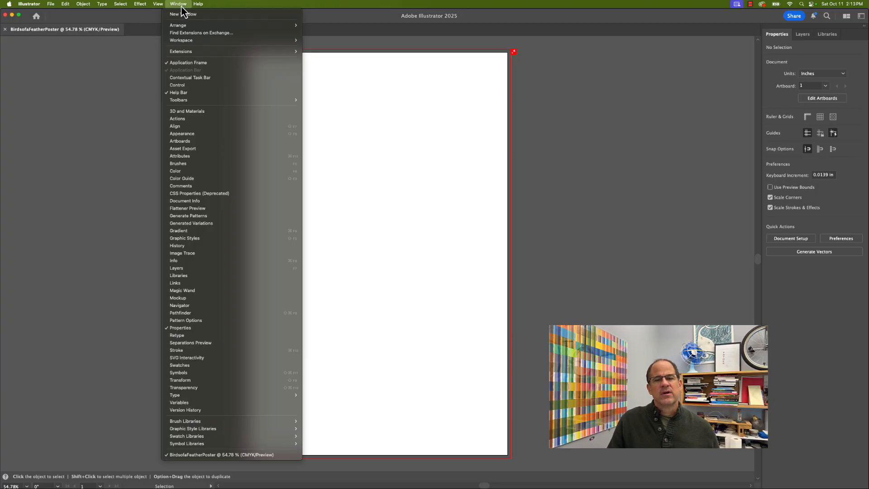
pyautogui.moveTo(181, 41)
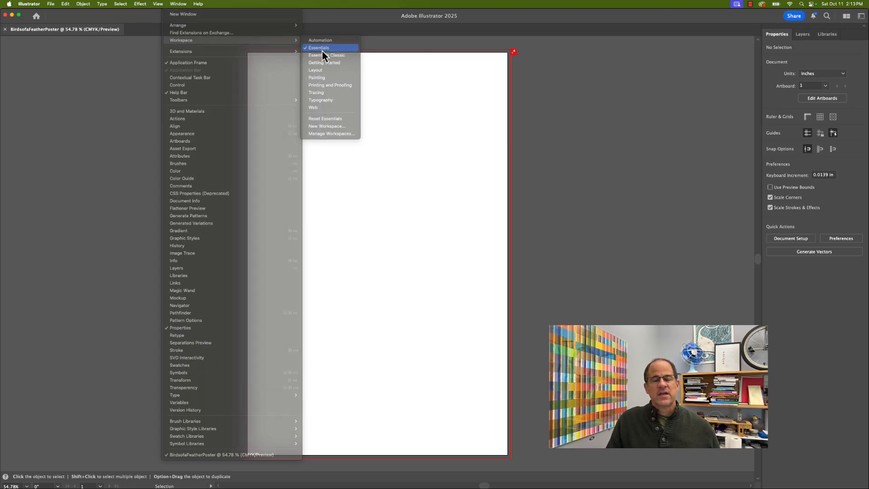
pyautogui.click(321, 48)
pyautogui.click(179, 4)
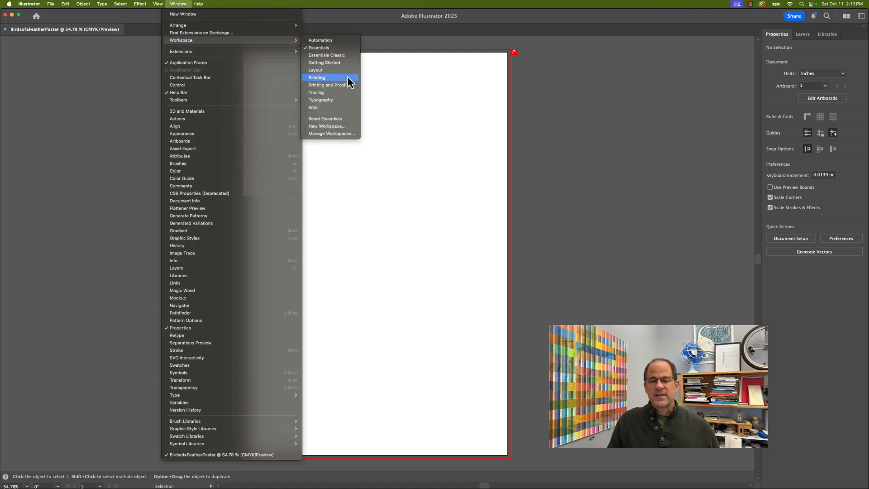
pyautogui.click(333, 118)
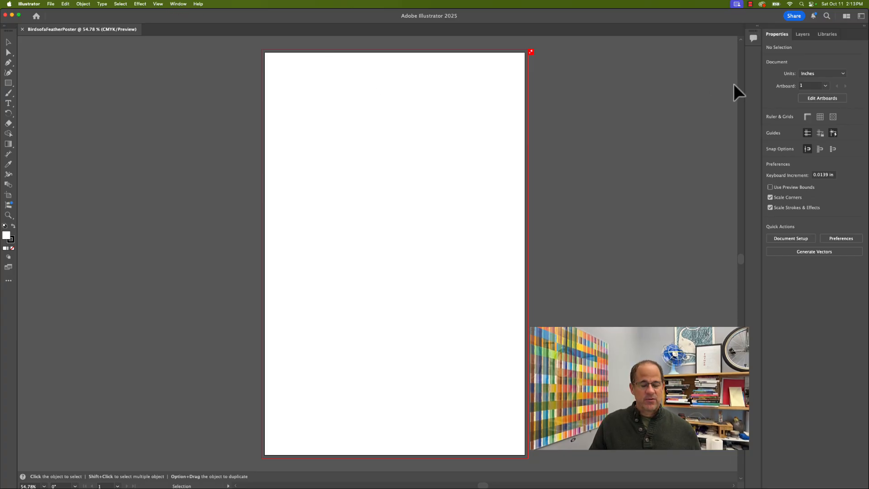
# Step: Show the Color panel and dock it above the Properties panel
pyautogui.click(179, 4)
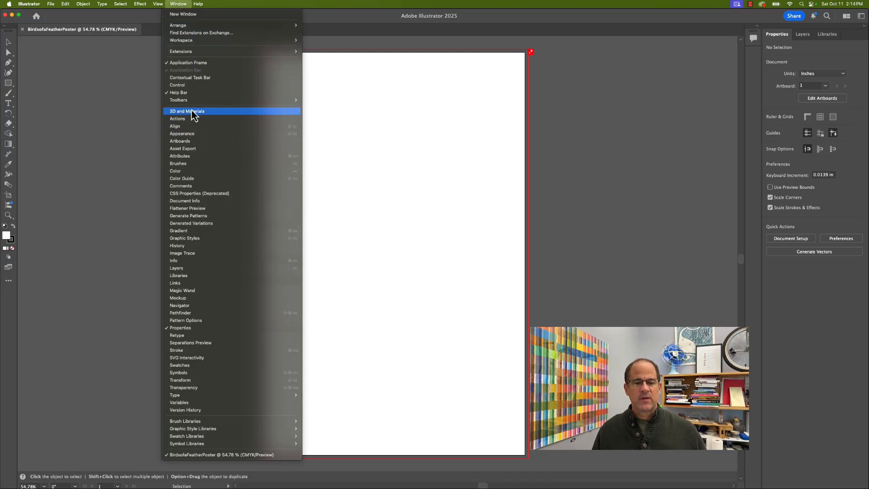
pyautogui.click(182, 171)
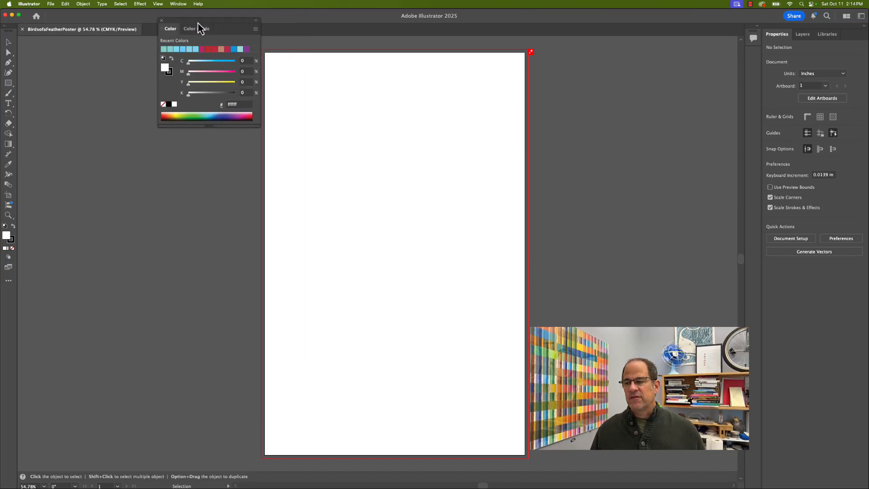
pyautogui.moveTo(197, 23); pyautogui.dragTo(794, 31)
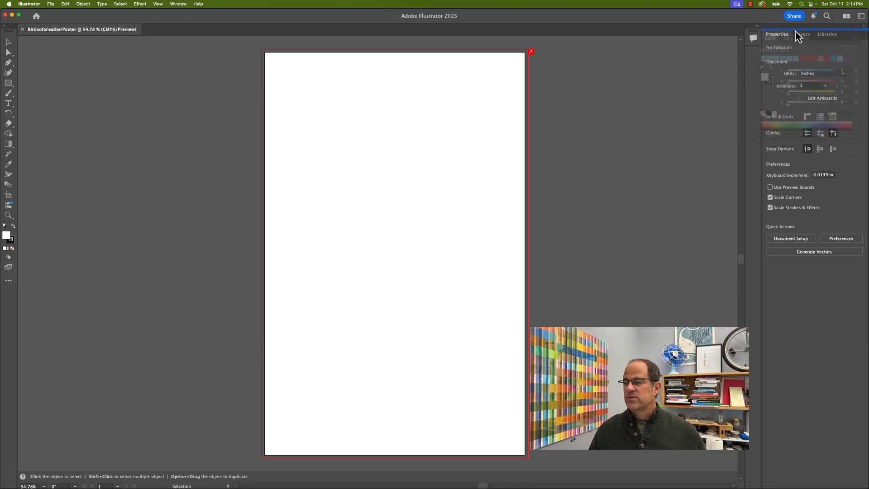
# Step: Show the Control bar and switch to the Type tool to see its options there
pyautogui.click(178, 4)
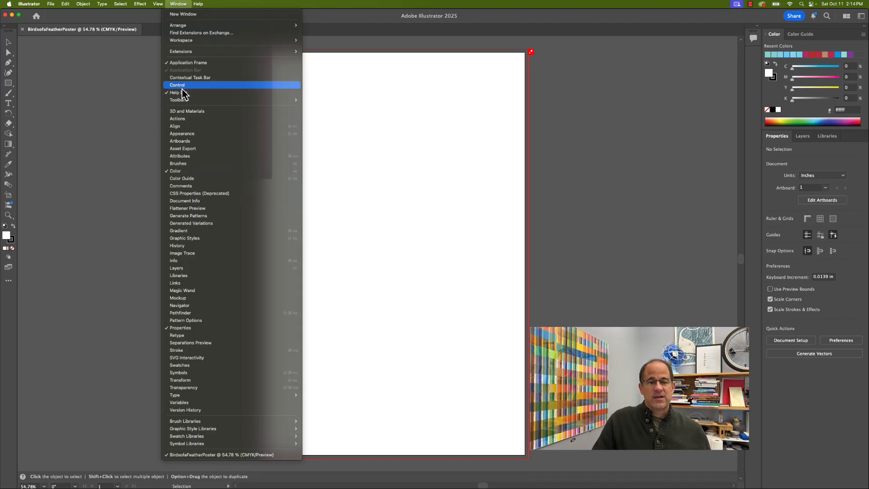
pyautogui.click(181, 86)
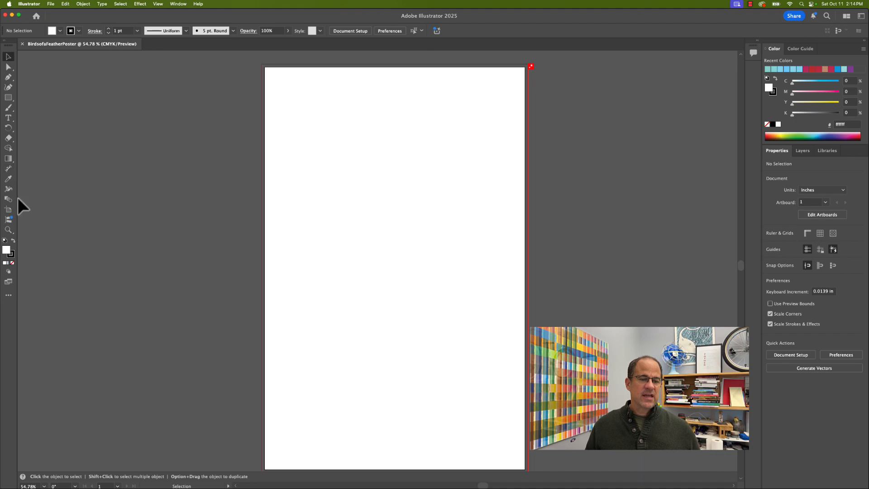
pyautogui.click(9, 179)
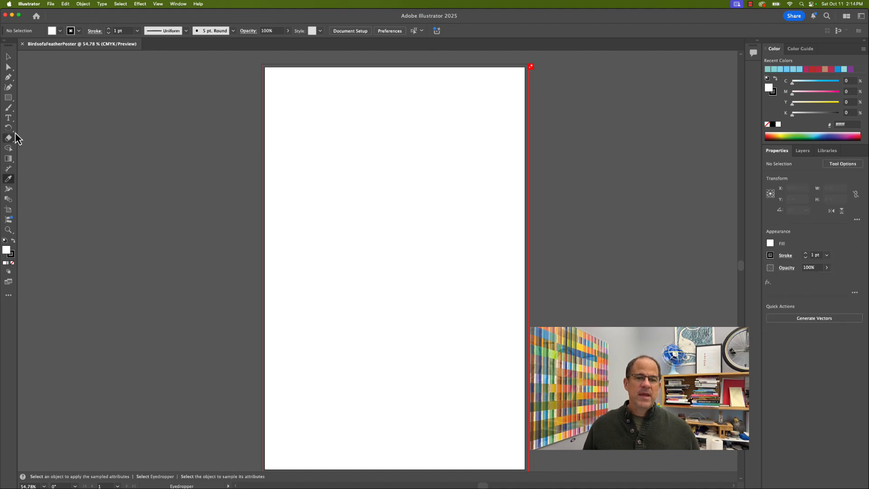
pyautogui.click(9, 119)
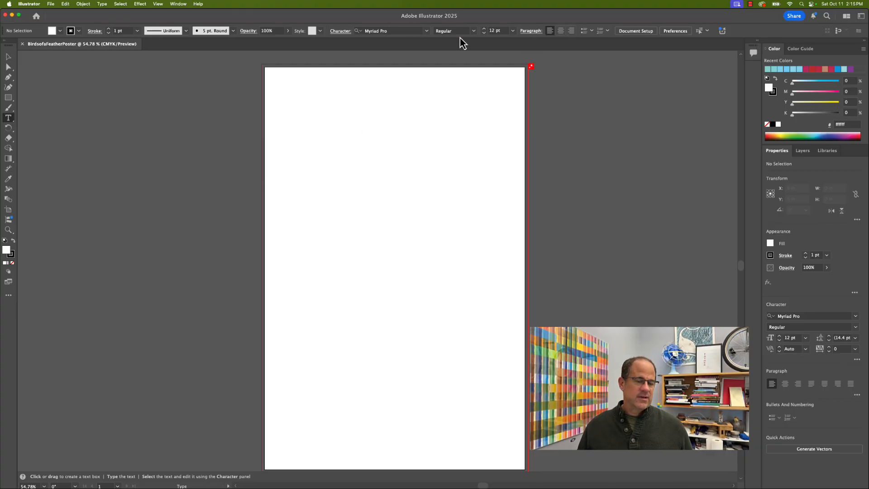
# Step: Show the Character and Paragraph panel group and dock it between Color and Properties, with Paragraph in front
pyautogui.click(181, 6)
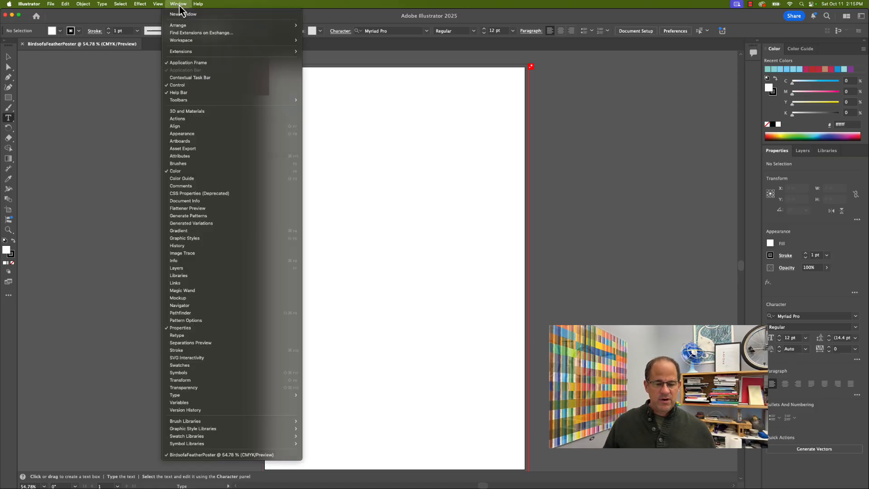
pyautogui.moveTo(221, 397)
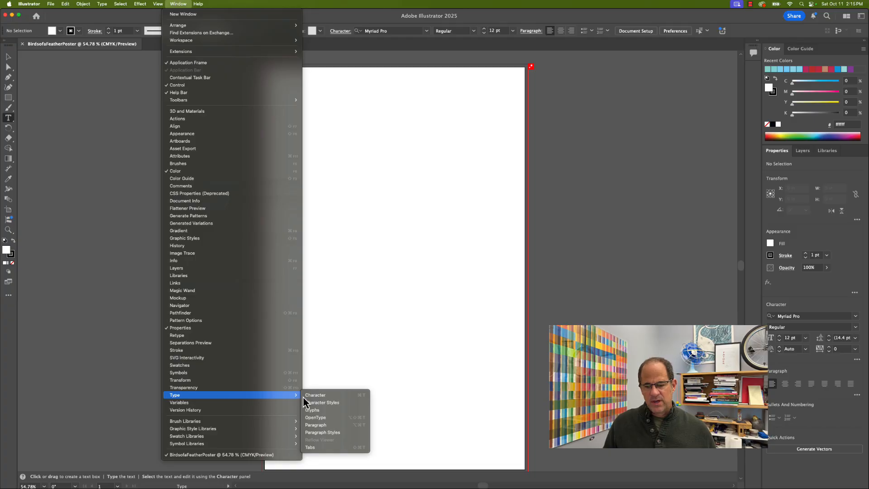
pyautogui.click(322, 396)
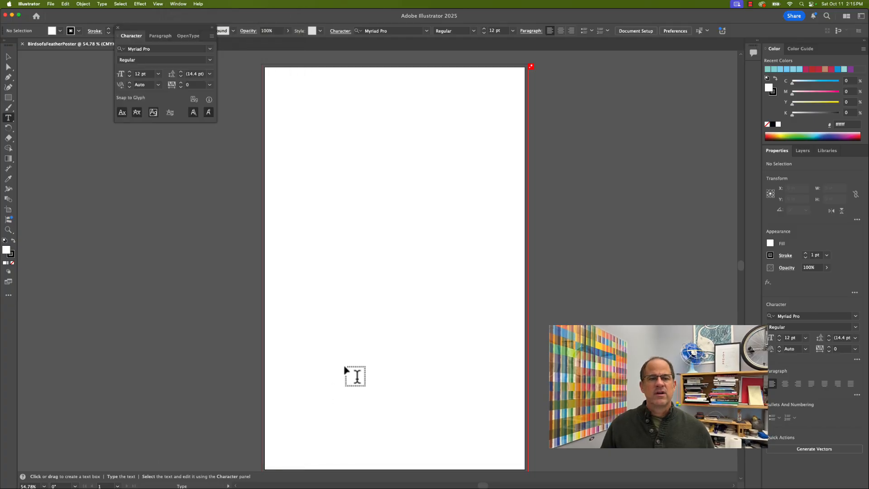
pyautogui.moveTo(170, 28); pyautogui.dragTo(581, 79)
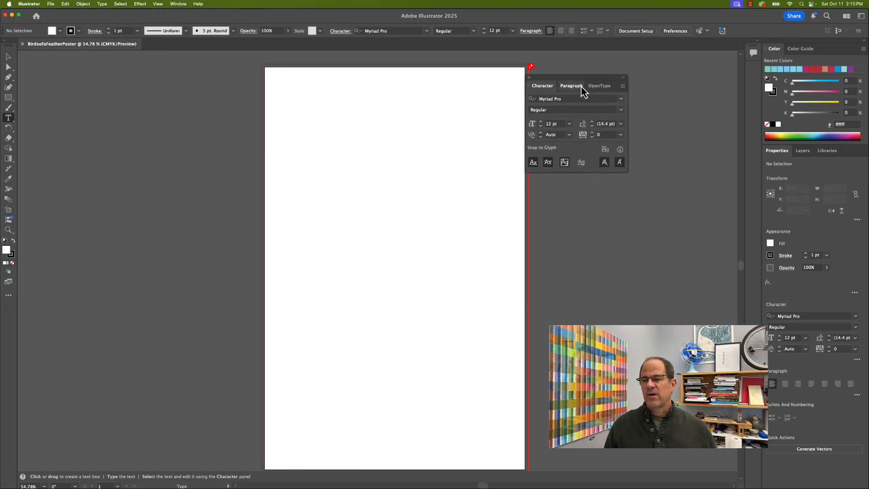
pyautogui.click(561, 88)
pyautogui.click(548, 88)
pyautogui.click(568, 87)
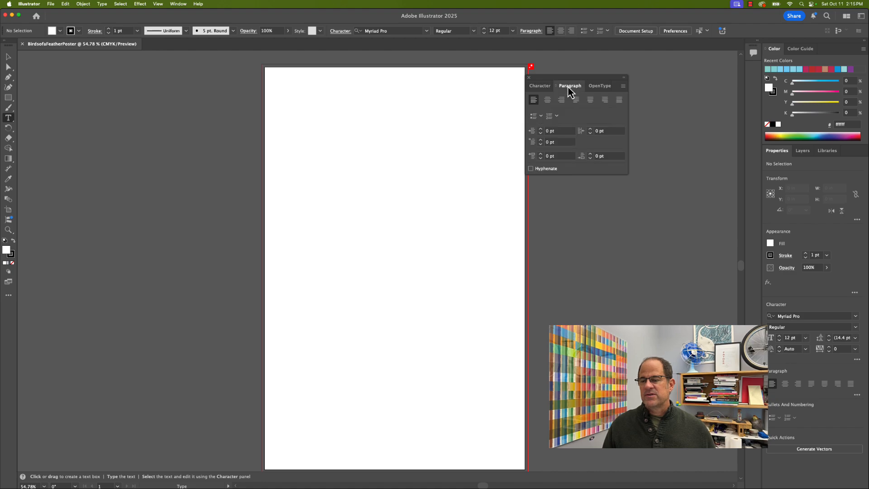
pyautogui.moveTo(560, 81); pyautogui.dragTo(799, 148)
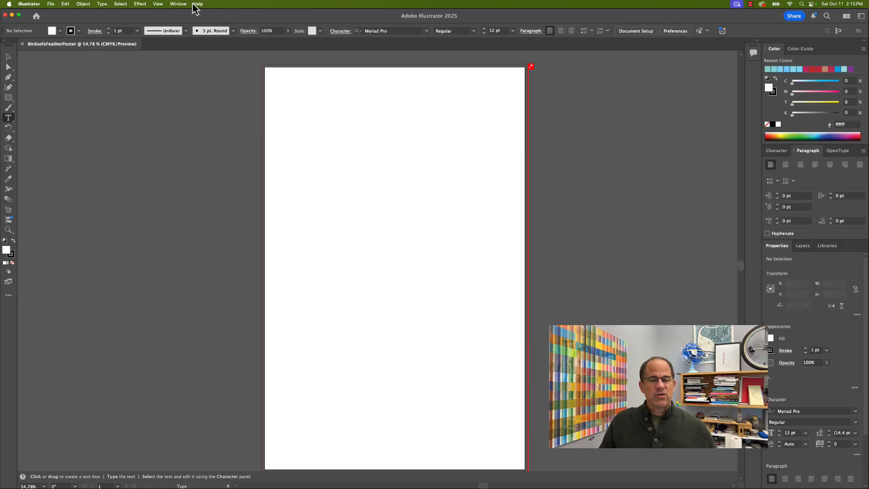
# Step: Show the Stroke panel with its full options and dock its group between the Paragraph and Properties groups
pyautogui.click(178, 4)
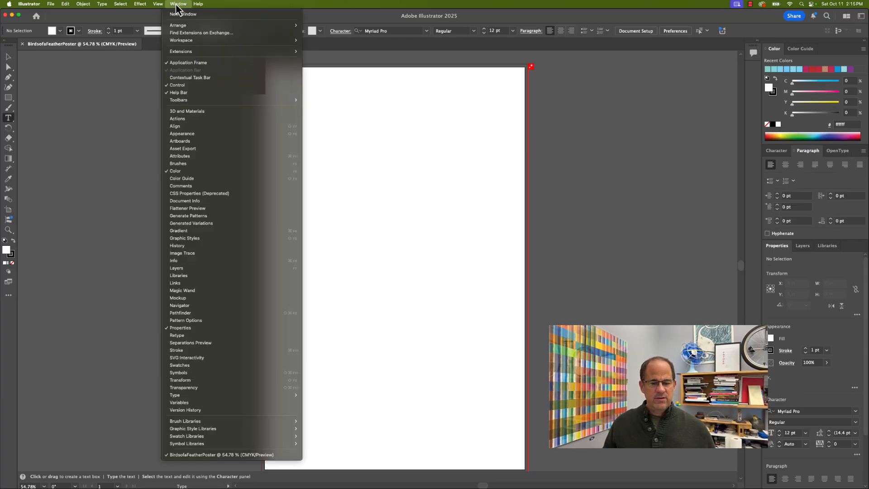
pyautogui.click(208, 351)
pyautogui.moveTo(208, 86)
pyautogui.mouseDown()
pyautogui.moveTo(190, 116)
pyautogui.moveTo(360, 120)
pyautogui.mouseUp()
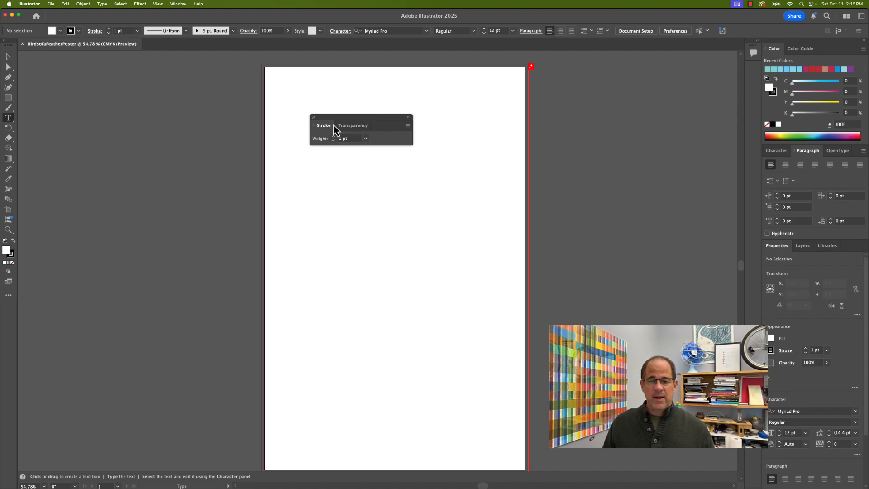
pyautogui.moveTo(357, 123); pyautogui.dragTo(403, 134)
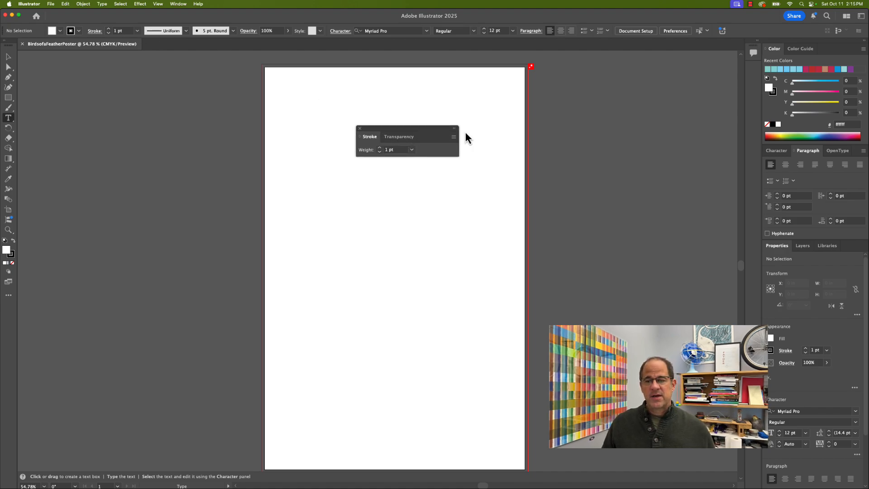
pyautogui.moveTo(466, 134)
pyautogui.mouseDown()
pyautogui.moveTo(526, 132)
pyautogui.moveTo(507, 120)
pyautogui.mouseUp()
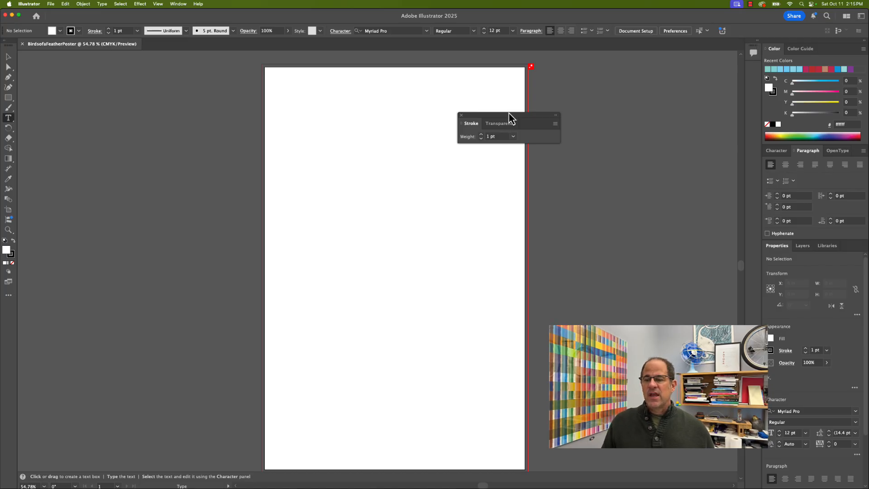
pyautogui.click(556, 125)
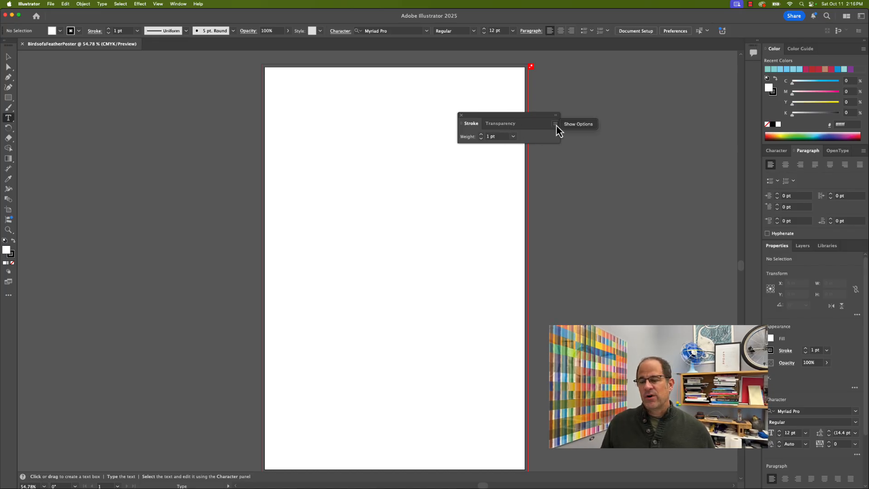
pyautogui.click(582, 125)
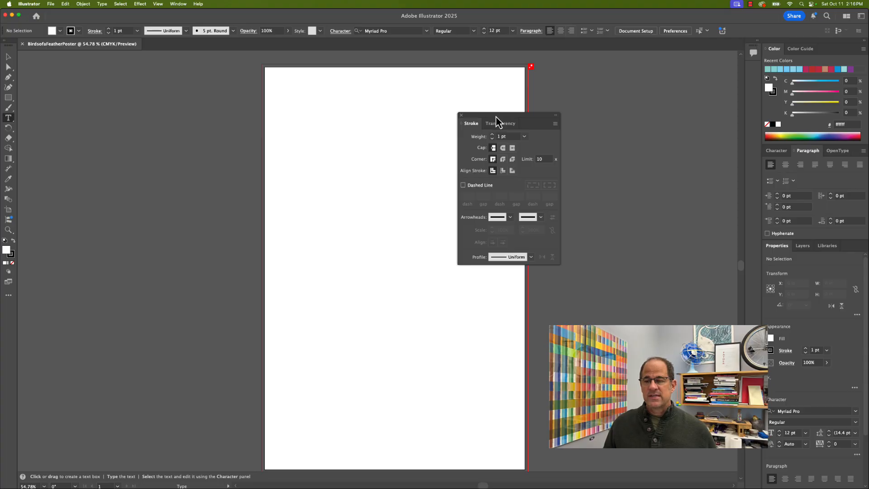
pyautogui.moveTo(501, 113); pyautogui.dragTo(524, 114)
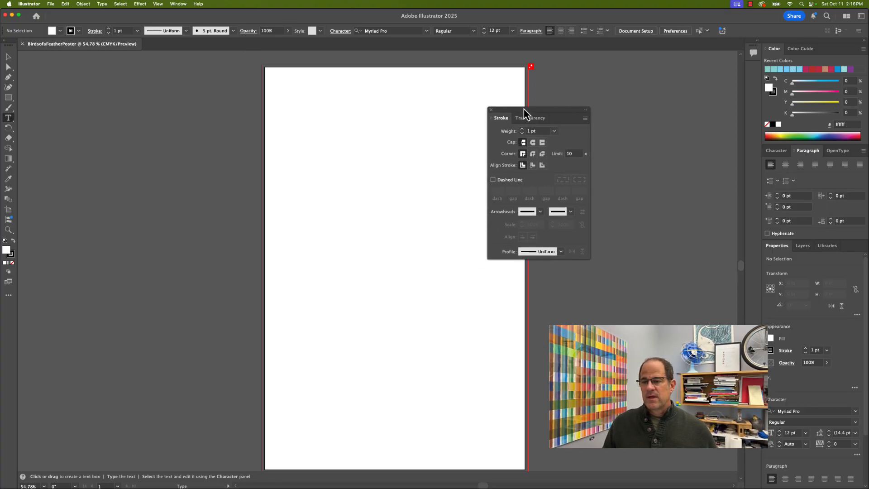
pyautogui.moveTo(519, 110)
pyautogui.mouseDown()
pyautogui.moveTo(688, 232)
pyautogui.moveTo(787, 246)
pyautogui.mouseUp()
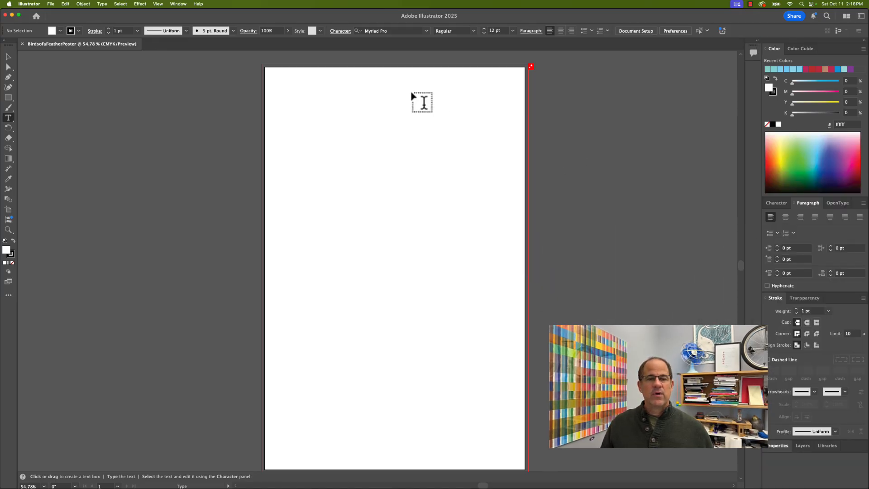
# Step: Show the Pathfinder panel group, dock it between Color and Paragraph, and bring the Layers panel to the front of its group
pyautogui.click(183, 7)
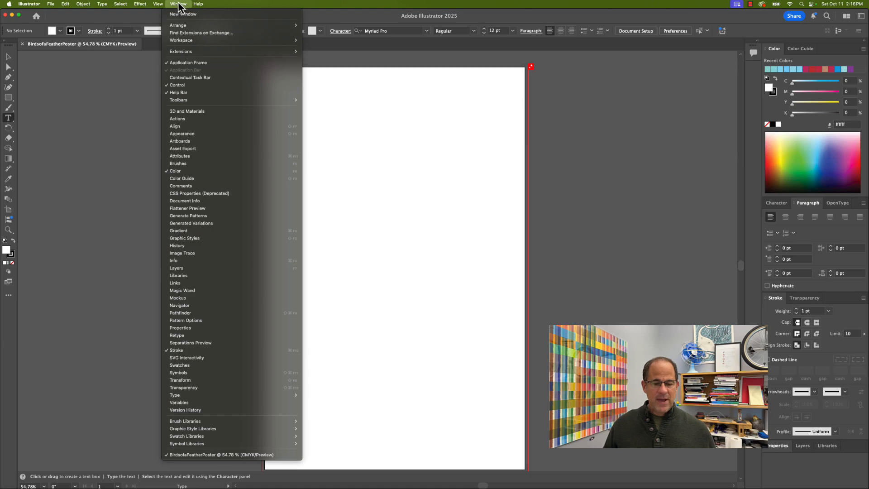
pyautogui.click(181, 313)
pyautogui.moveTo(111, 126); pyautogui.dragTo(814, 197)
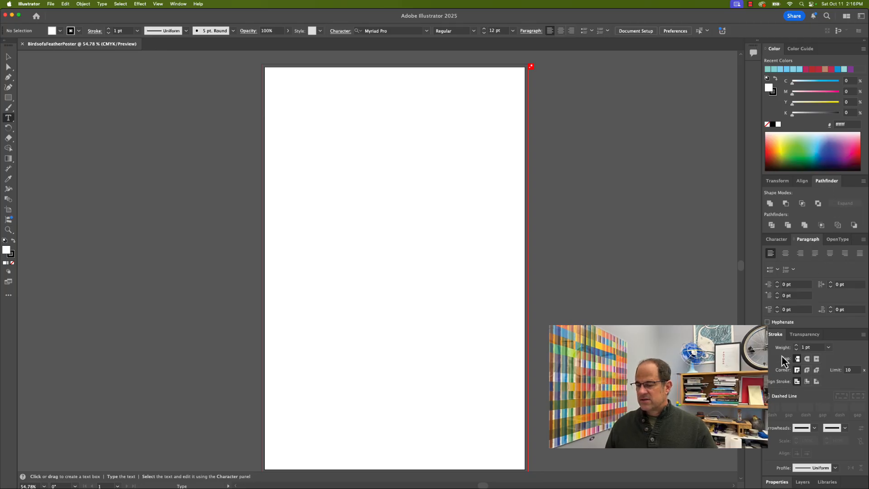
pyautogui.click(807, 483)
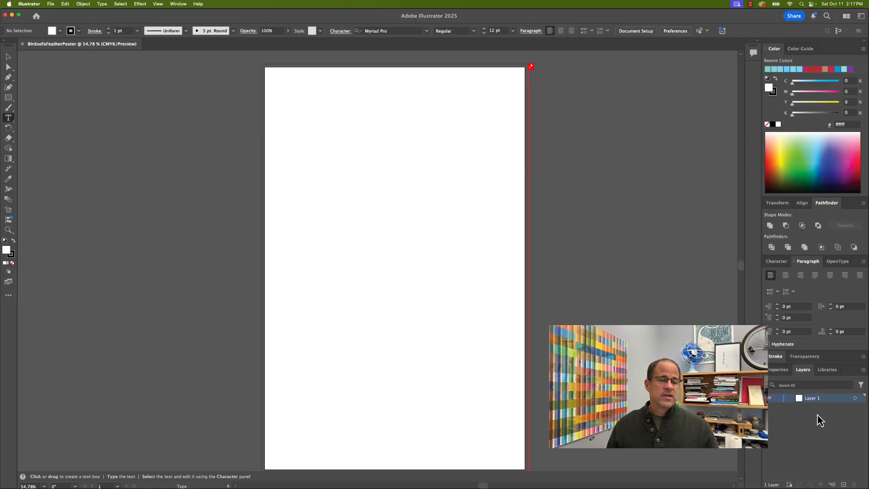
# Step: Draw two overlapping rectangles of about 1.95 x 2.12 in and 2.29 x 2.12 in, and expand Layer 1 to list its objects
pyautogui.press('m')
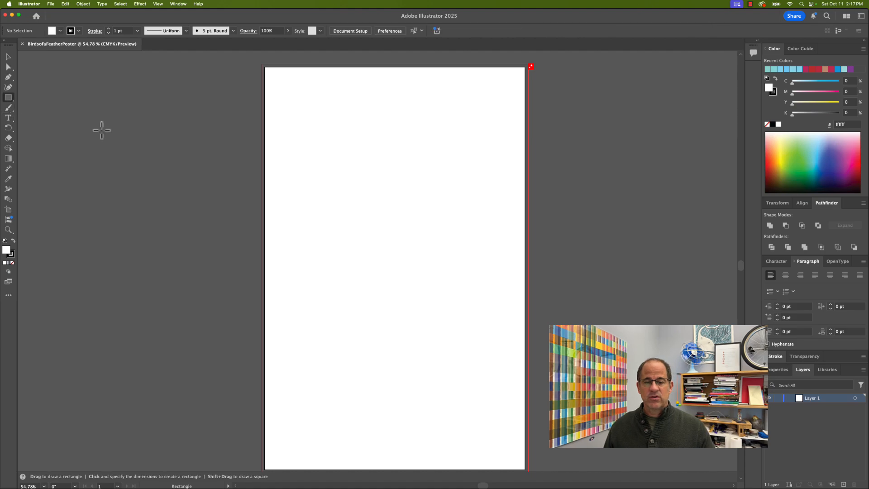
pyautogui.moveTo(291, 157); pyautogui.dragTo(337, 207)
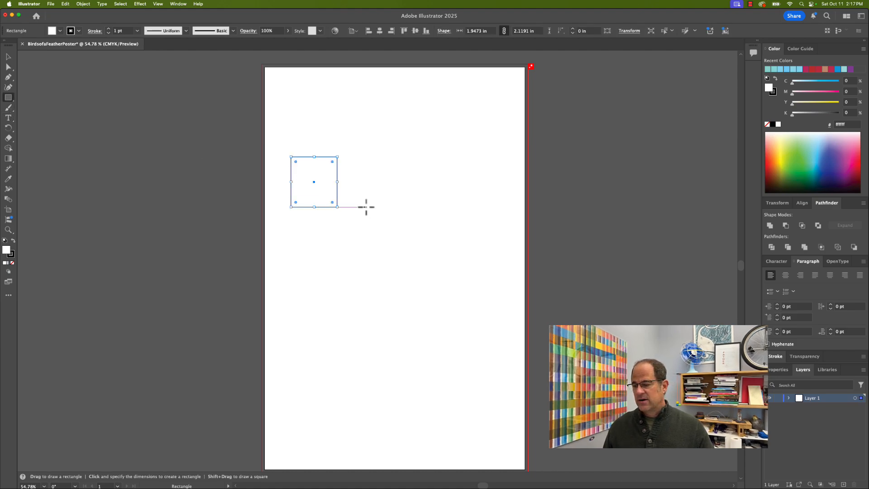
pyautogui.click(789, 398)
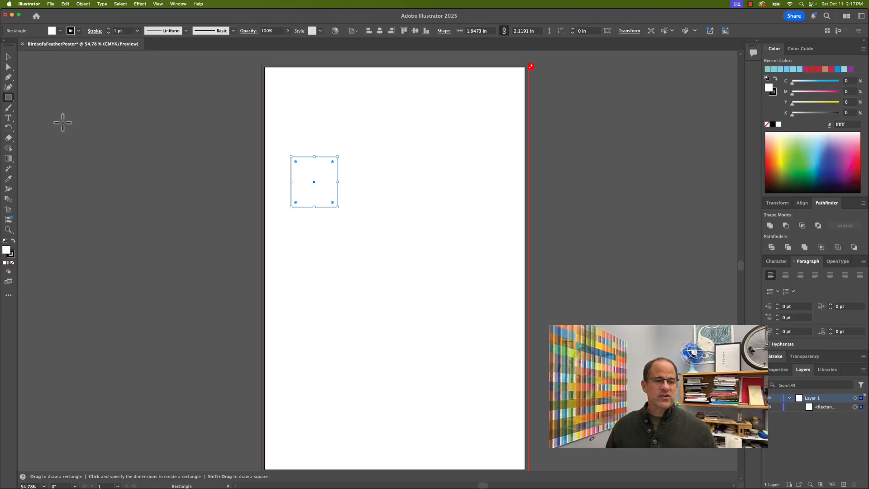
pyautogui.moveTo(377, 182); pyautogui.dragTo(323, 233)
# Step: Draw an ellipse about 2.45 x 2.16 in overlapping the lower right corner of the second rectangle
pyautogui.click(8, 97)
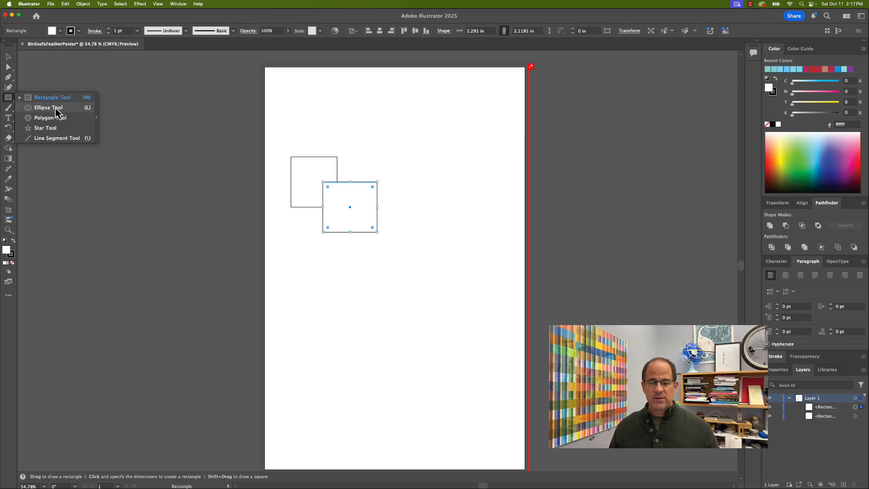
pyautogui.click(49, 107)
pyautogui.moveTo(422, 209); pyautogui.dragTo(363, 261)
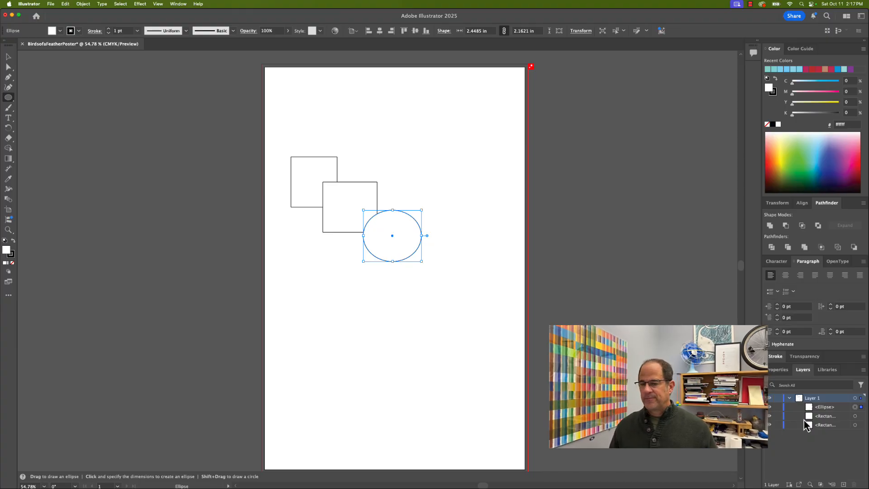
# Step: Select both rectangles and the ellipse with the Selection tool and delete them
pyautogui.click(9, 59)
pyautogui.moveTo(265, 115); pyautogui.dragTo(471, 300)
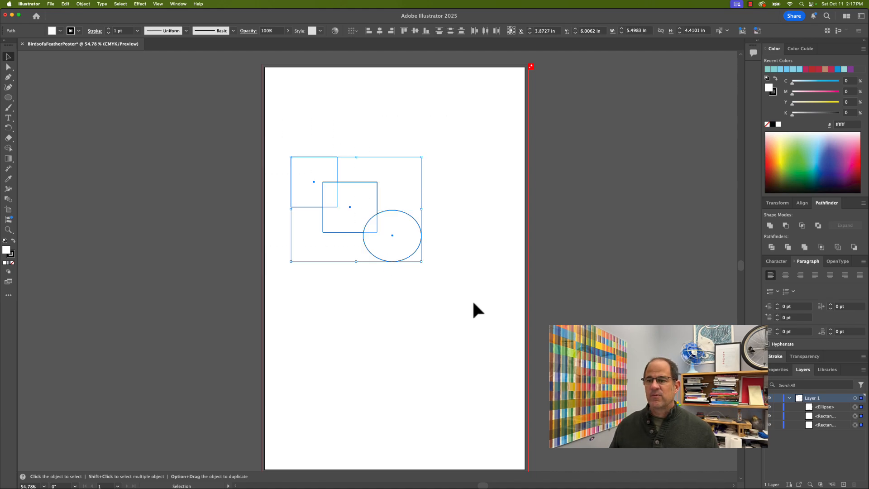
pyautogui.press('Delete')
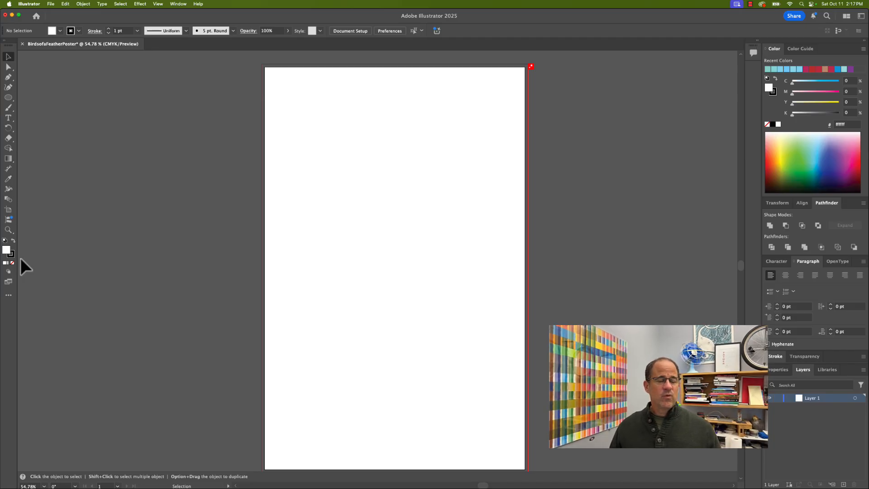
# Step: Toggle the toolbar to two columns and back to one, and switch it to the Advanced tool set
pyautogui.click(5, 41)
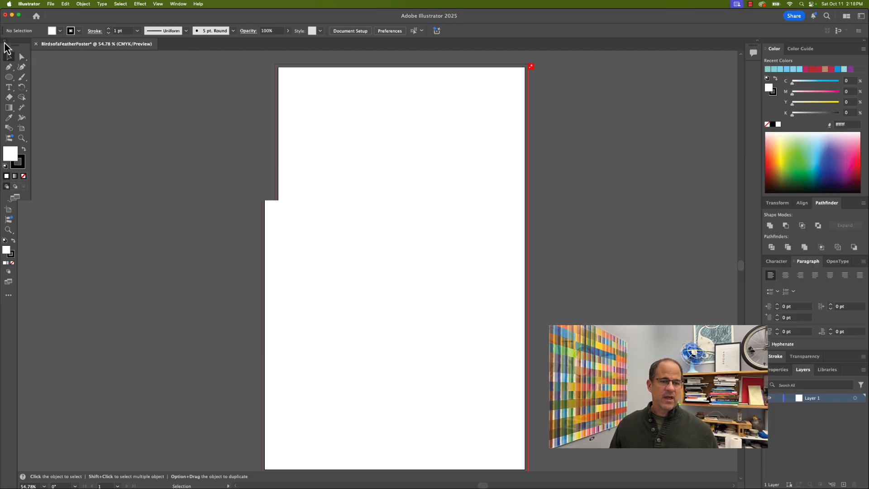
pyautogui.moveTo(6, 46); pyautogui.dragTo(7, 46)
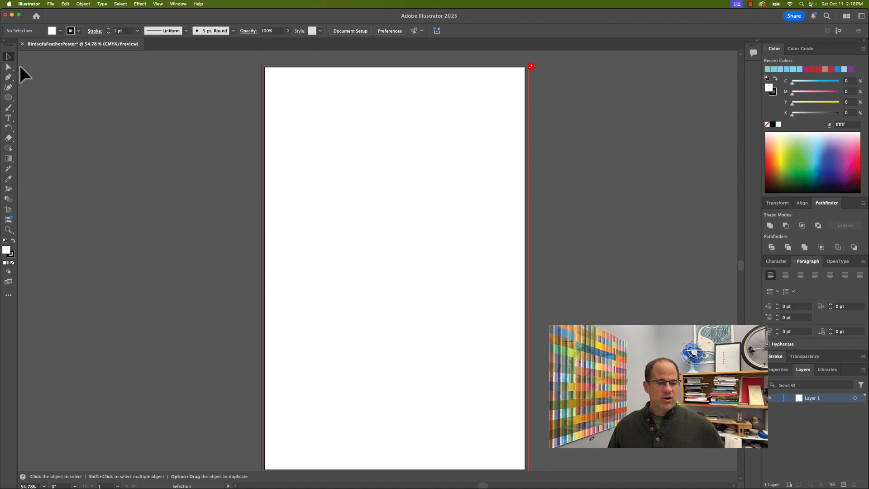
pyautogui.click(9, 296)
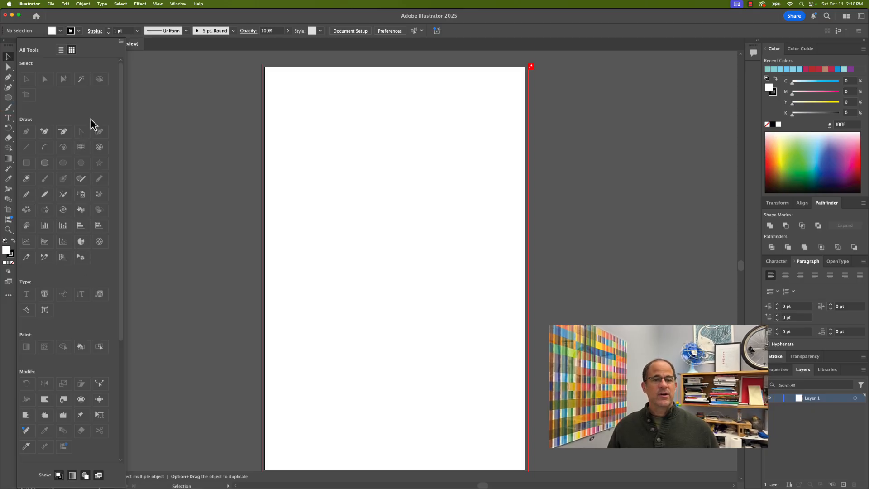
pyautogui.click(123, 43)
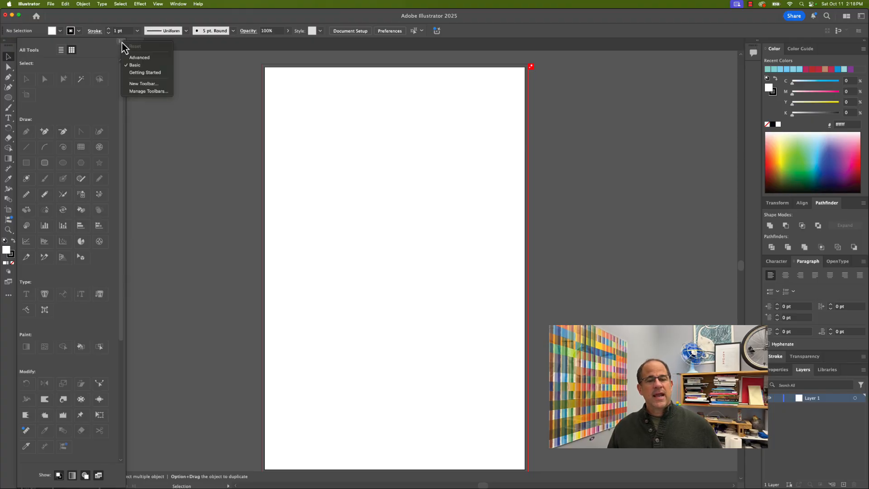
pyautogui.click(139, 58)
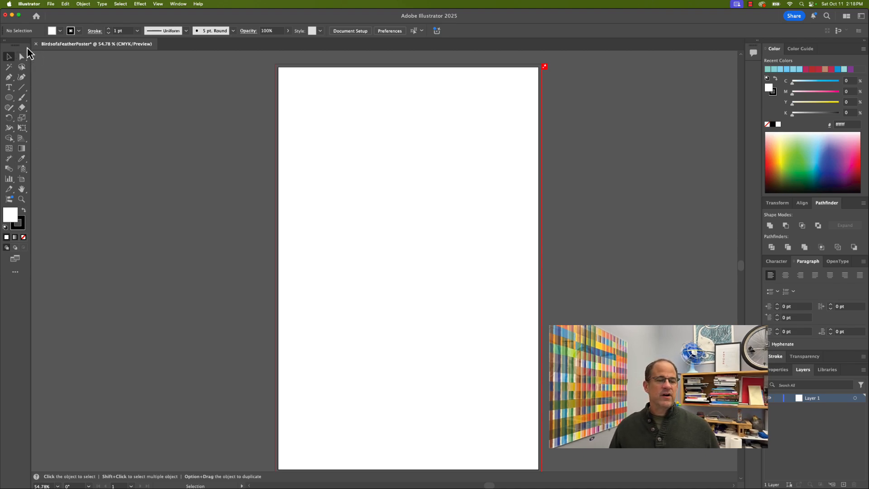
# Step: Switch the toolbar to the Getting Started tool set
pyautogui.click(15, 273)
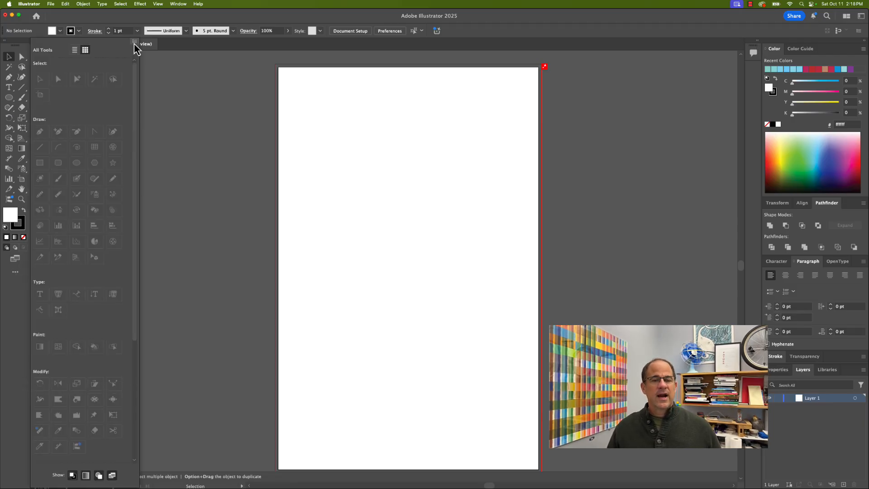
pyautogui.click(134, 42)
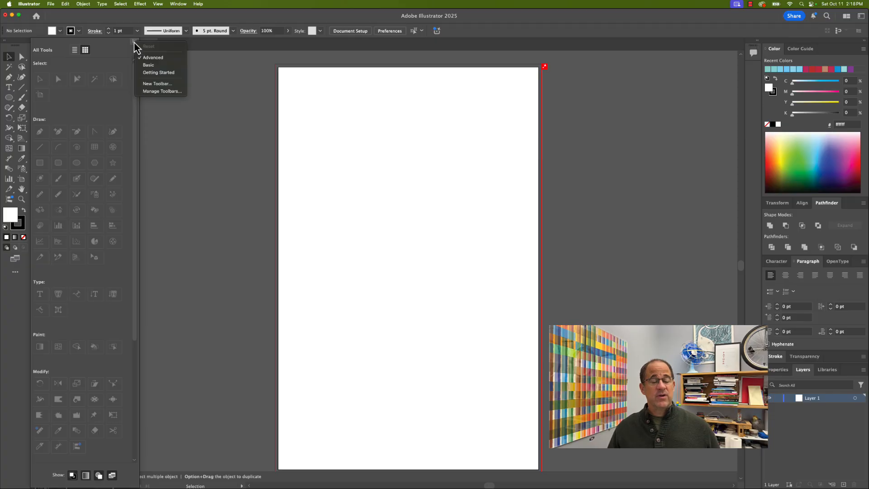
pyautogui.click(167, 73)
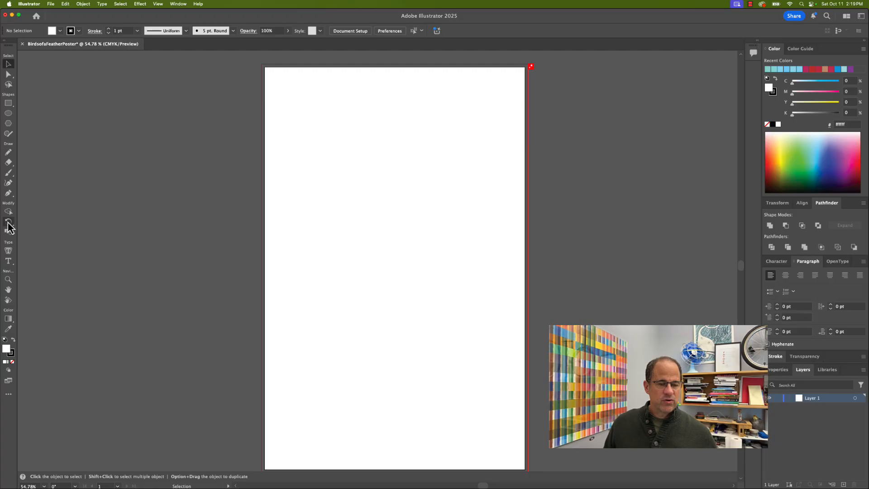
# Step: Shift the canvas sideways with the Hand tool, and use the Zoom tool to magnify to 150% and reduce back to 50%
pyautogui.click(9, 290)
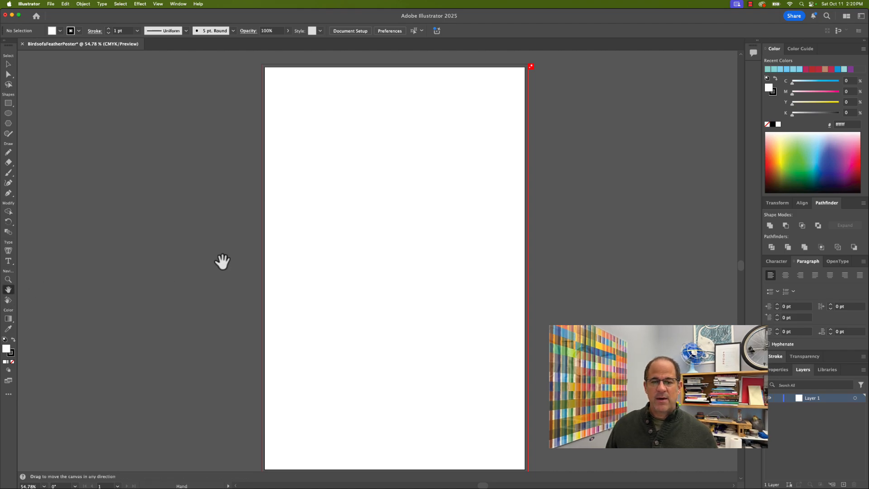
pyautogui.moveTo(310, 243); pyautogui.dragTo(248, 242)
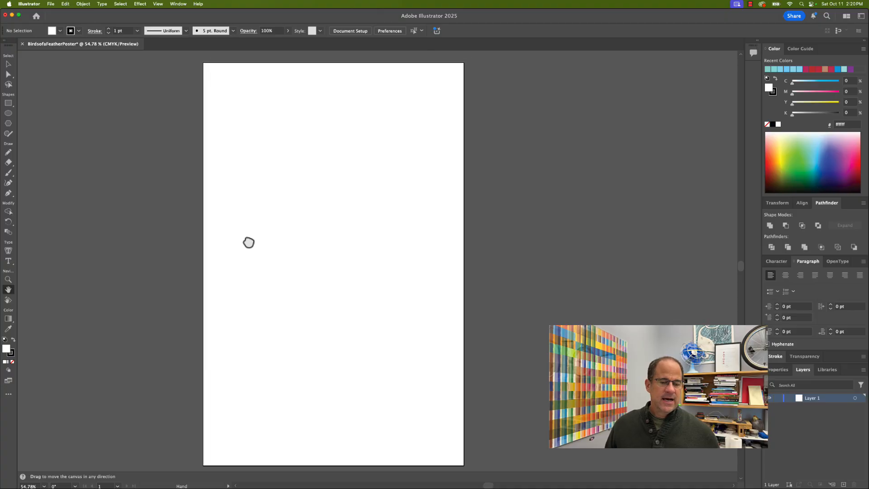
pyautogui.click(9, 280)
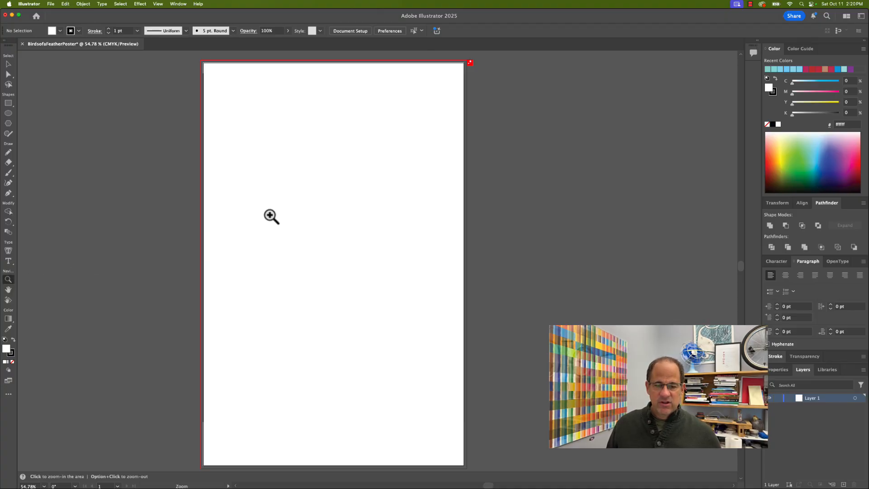
pyautogui.click(263, 219)
pyautogui.click(421, 239)
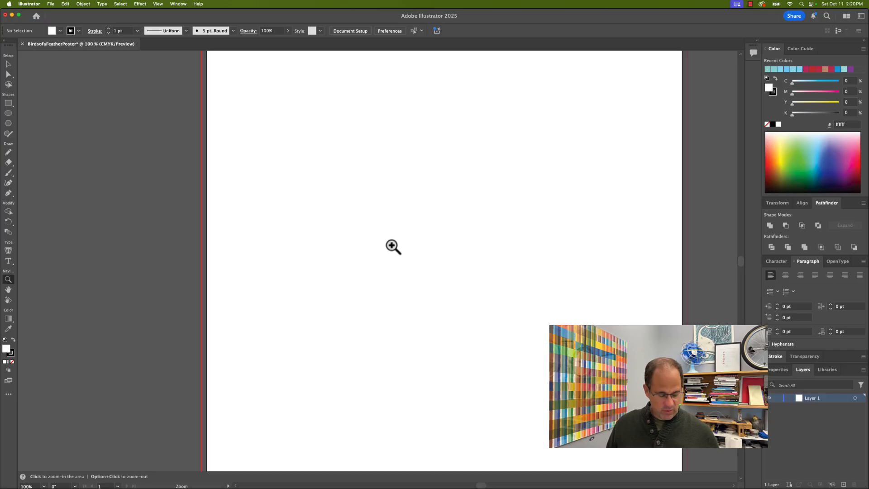
pyautogui.click(392, 247)
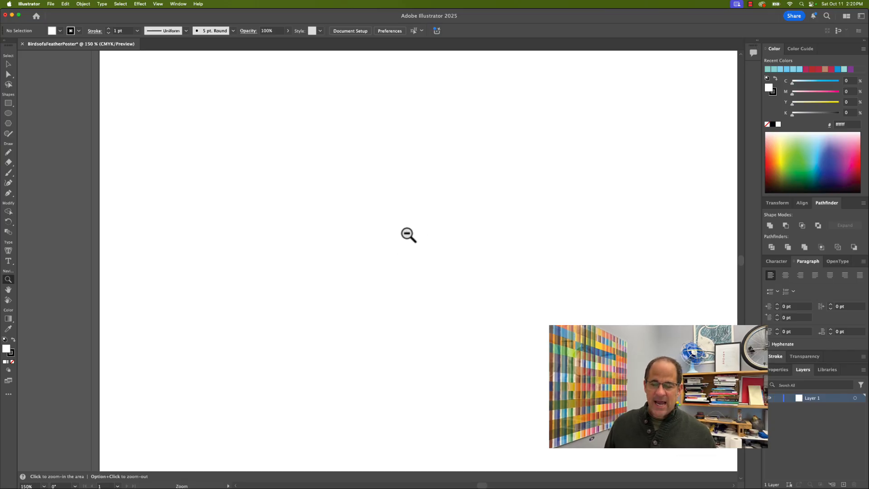
pyautogui.keyDown('alt'); pyautogui.click(409, 235); pyautogui.keyUp('alt')
pyautogui.keyDown('alt'); pyautogui.click(408, 234); pyautogui.keyUp('alt')
pyautogui.keyDown('alt'); pyautogui.click(400, 239); pyautogui.keyUp('alt')
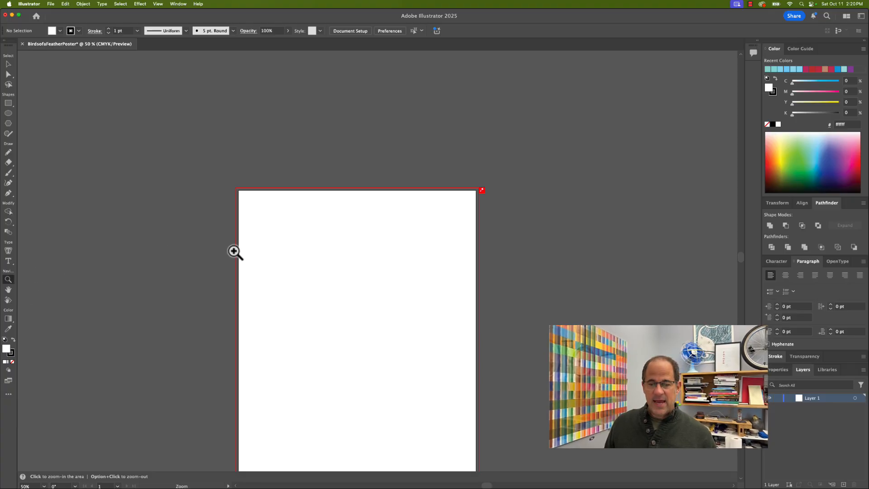
# Step: Switch to the Selection tool and magnify the view without the Zoom tool, finishing back at 50%
pyautogui.press('v')
pyautogui.press('super+equal')
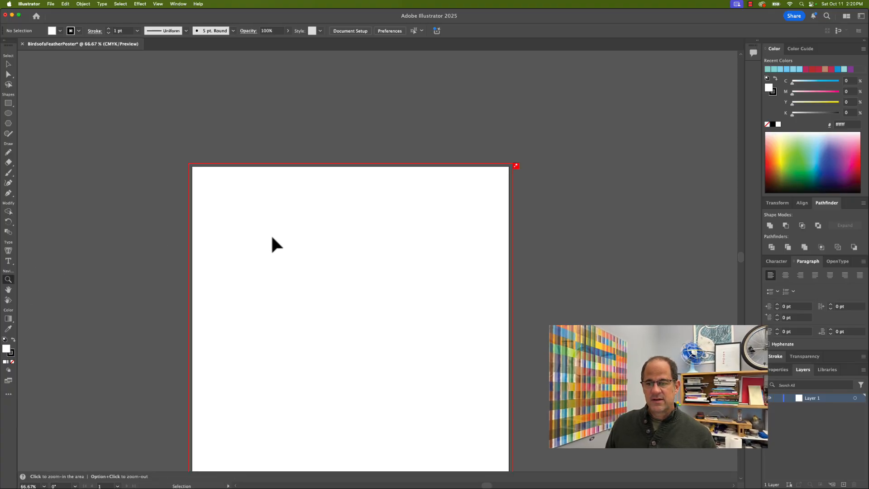
pyautogui.press('z')
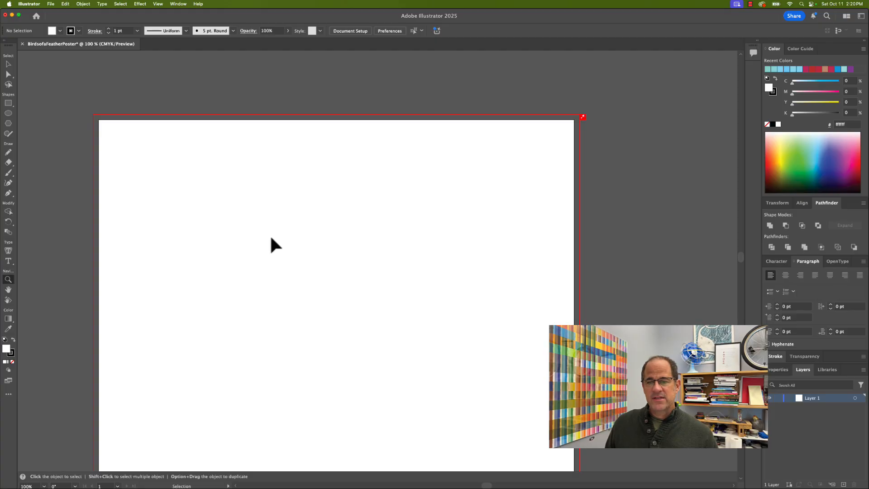
pyautogui.press('super+equal')
pyautogui.press('super+minus')
pyautogui.press('super+minus')
pyautogui.press('super+minus')
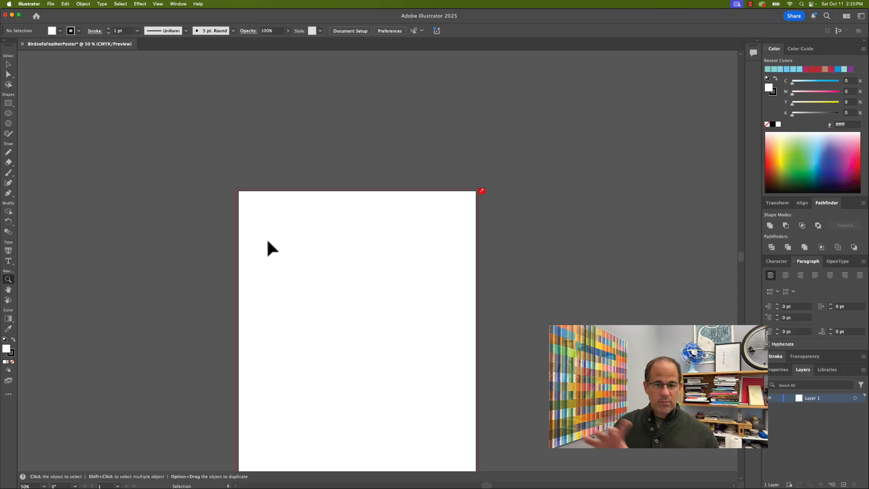
# Step: Fit the whole artboard in the window and shift the canvas sideways with the temporary Hand tool
pyautogui.press('super+0')
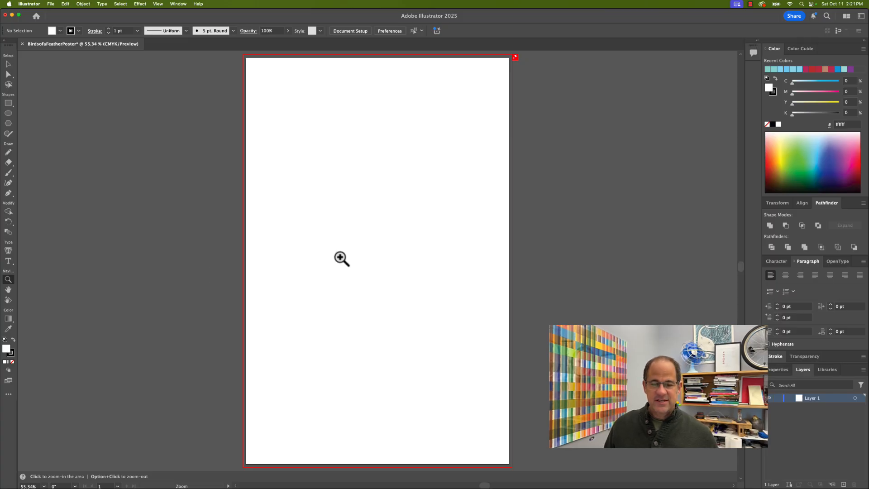
pyautogui.press('space')
pyautogui.moveTo(343, 243); pyautogui.dragTo(281, 217)
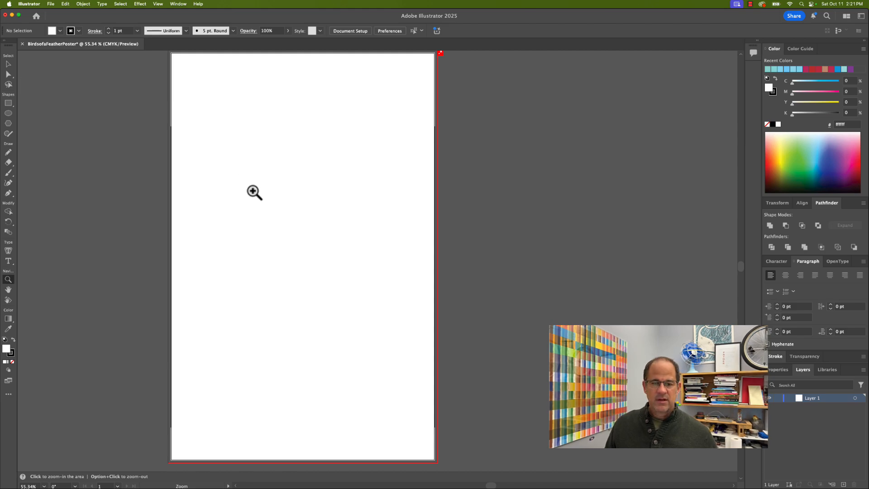
pyautogui.press('space')
pyautogui.moveTo(253, 194); pyautogui.dragTo(271, 196)
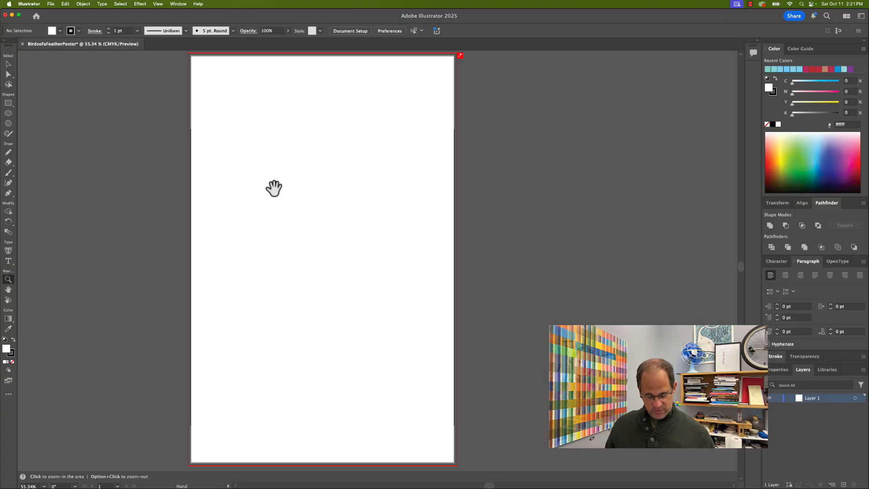
# Step: Magnify the artboard to 150% and pan across it with the temporary Hand tool until its left edge shows
pyautogui.press('super+equal')
pyautogui.press('super+equal')
pyautogui.press('super+equal')
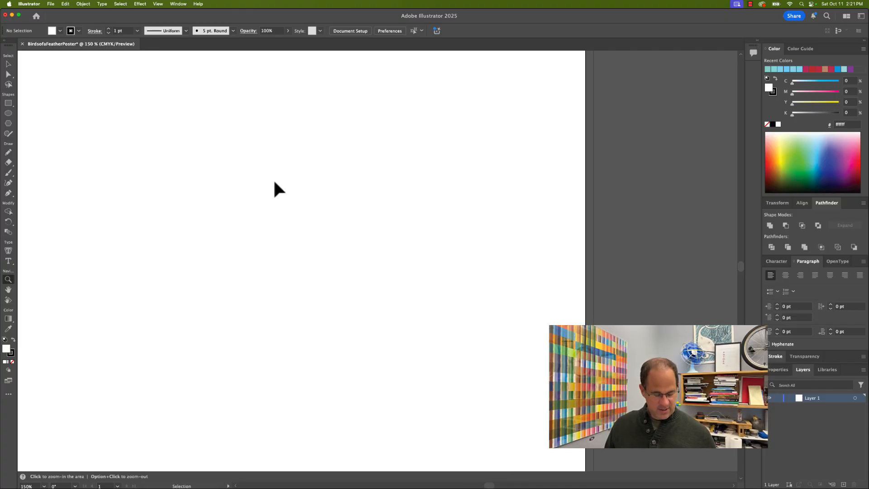
pyautogui.press('space')
pyautogui.moveTo(195, 199); pyautogui.dragTo(360, 176)
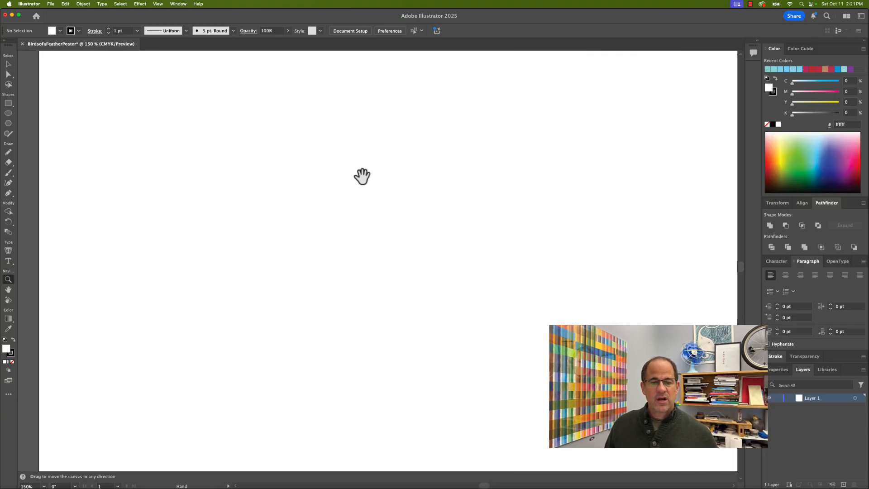
pyautogui.moveTo(301, 219); pyautogui.dragTo(346, 203)
pyautogui.press('space')
pyautogui.press('space')
pyautogui.moveTo(221, 147); pyautogui.dragTo(249, 177)
pyautogui.press('space')
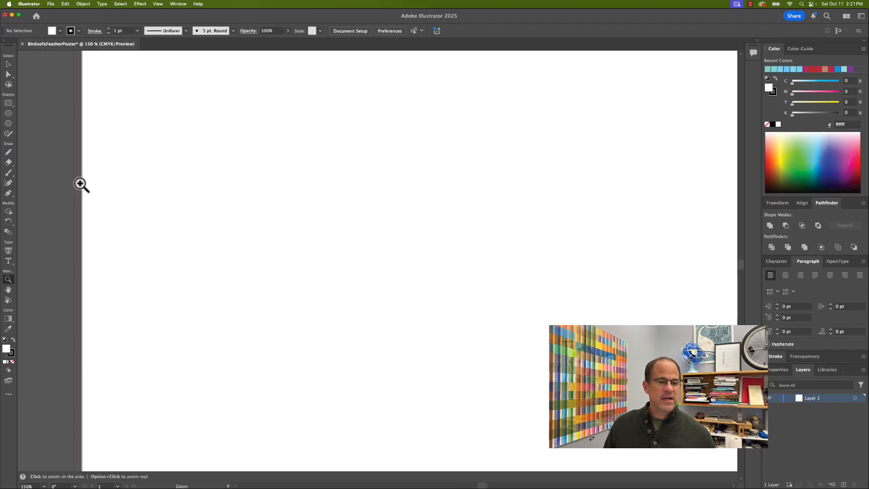
# Step: Start a zigzag path with the Pen tool, placing four corner points near the artboard's left edge
pyautogui.click(12, 195)
pyautogui.click(133, 199)
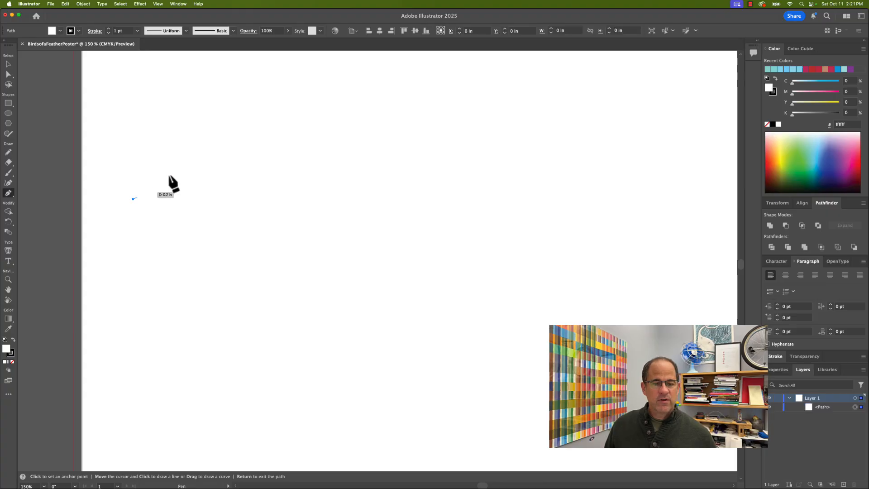
pyautogui.click(197, 148)
pyautogui.click(240, 171)
pyautogui.click(209, 226)
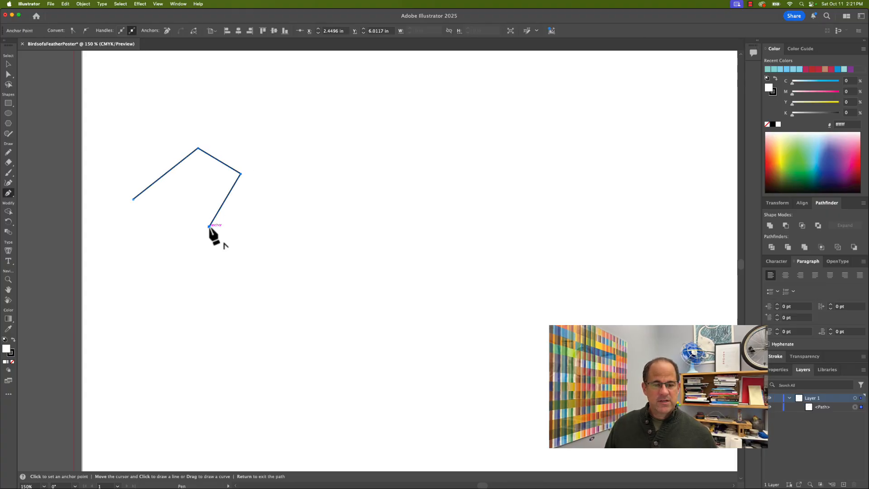
# Step: Extend the Pen path with four more corner points across the artboard and close it at its starting point with a curved segment
pyautogui.press('space')
pyautogui.moveTo(194, 217); pyautogui.dragTo(72, 153)
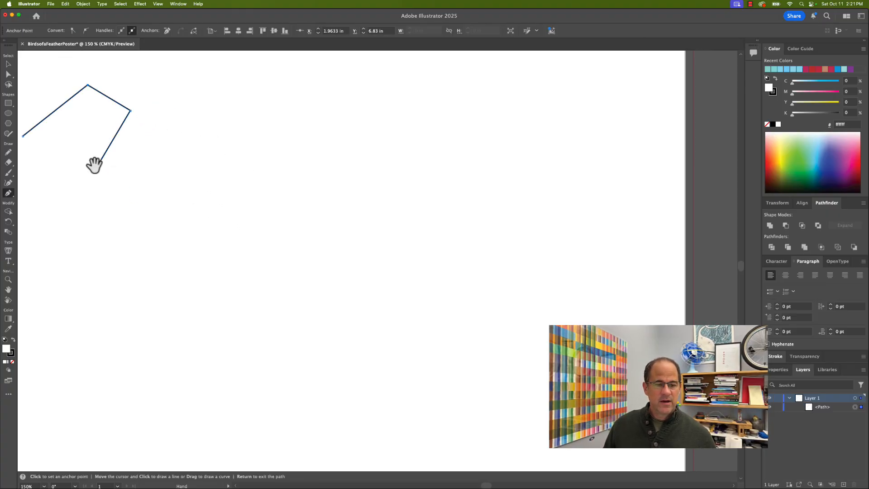
pyautogui.click(499, 132)
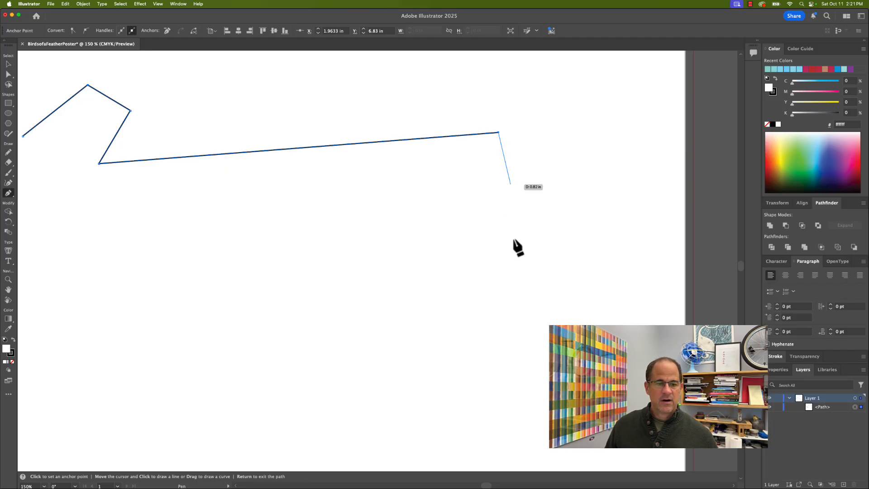
pyautogui.click(514, 262)
pyautogui.click(268, 306)
pyautogui.click(131, 213)
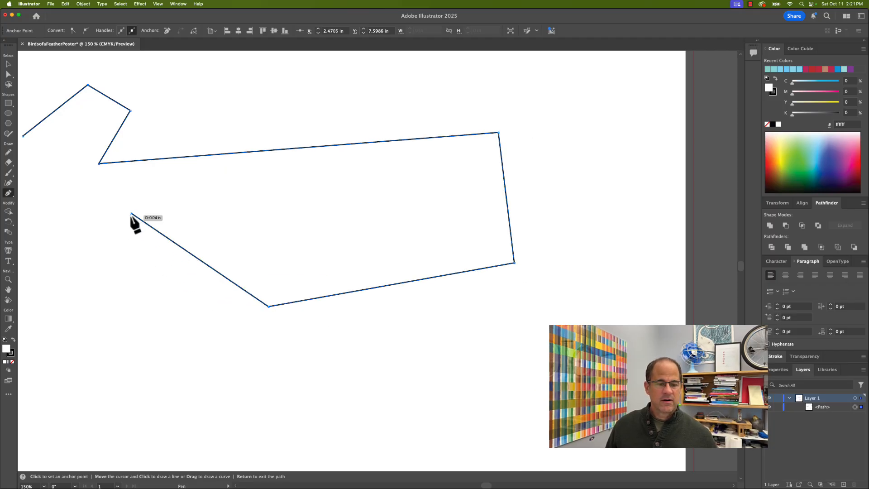
pyautogui.press('space')
pyautogui.moveTo(104, 213); pyautogui.dragTo(186, 229)
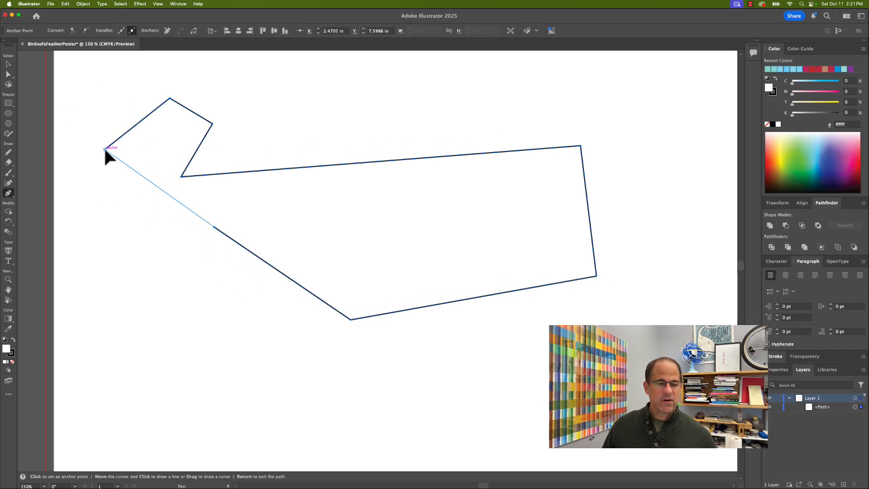
pyautogui.moveTo(104, 150); pyautogui.dragTo(109, 85)
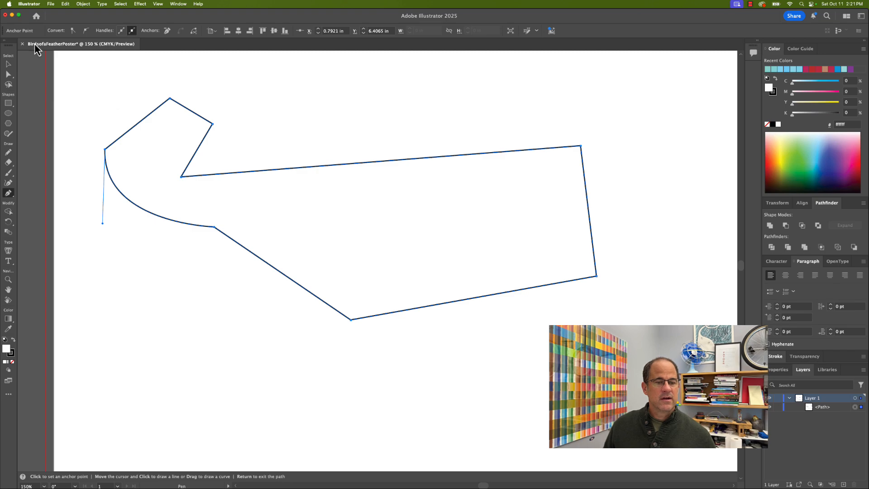
# Step: Switch to the Selection tool and delete the closed practice path
pyautogui.press('space')
pyautogui.moveTo(238, 125); pyautogui.dragTo(205, 127)
pyautogui.click(8, 64)
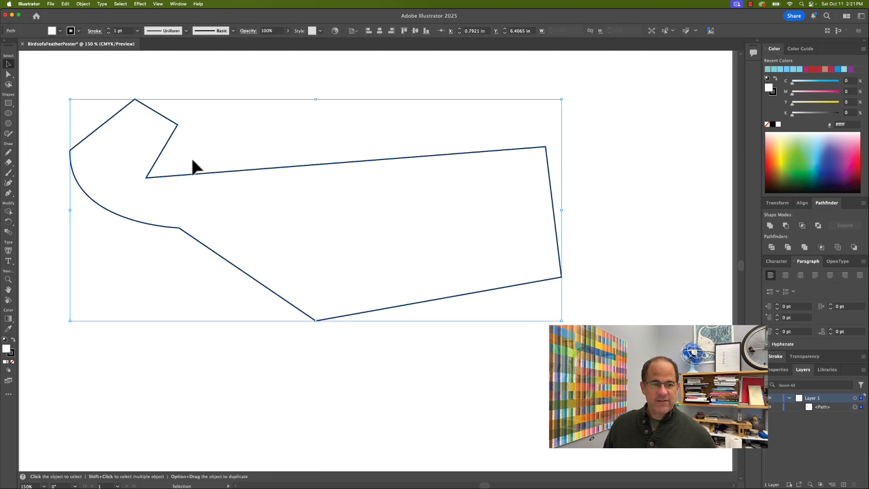
pyautogui.press('Delete')
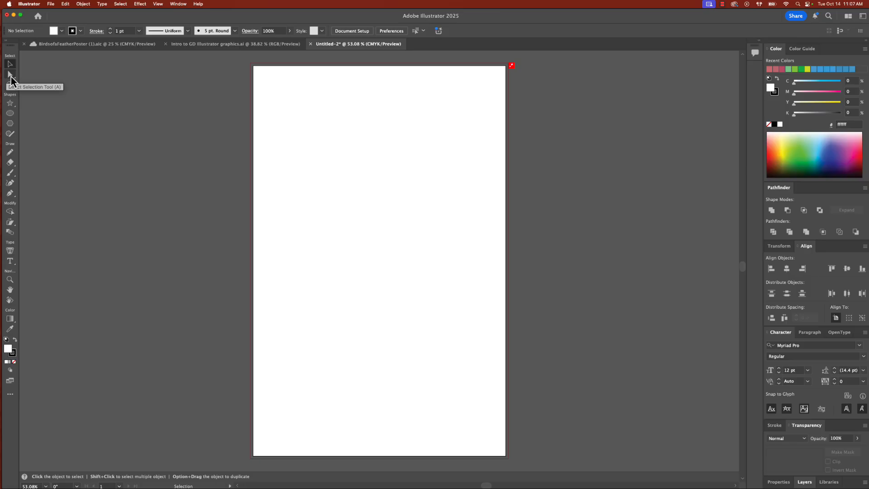
# Step: Switch from the Direct Selection Tool to the nested Group Selection Tool and back again
pyautogui.click(11, 75)
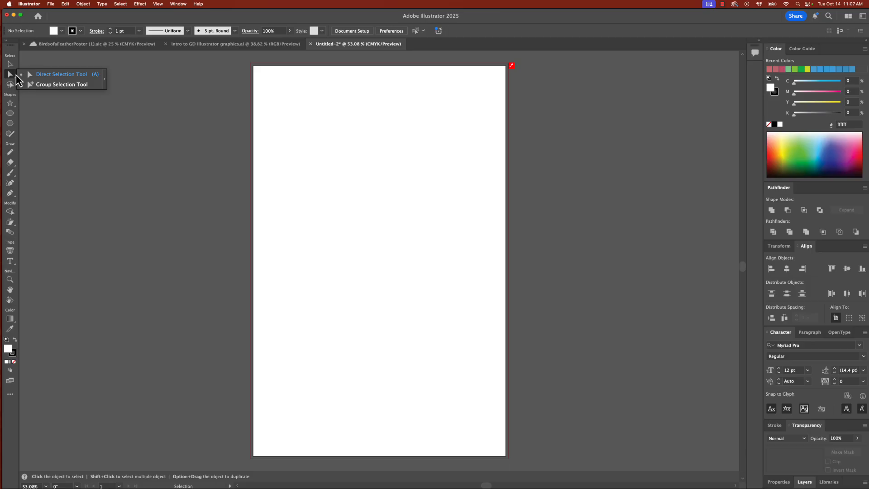
pyautogui.click(45, 86)
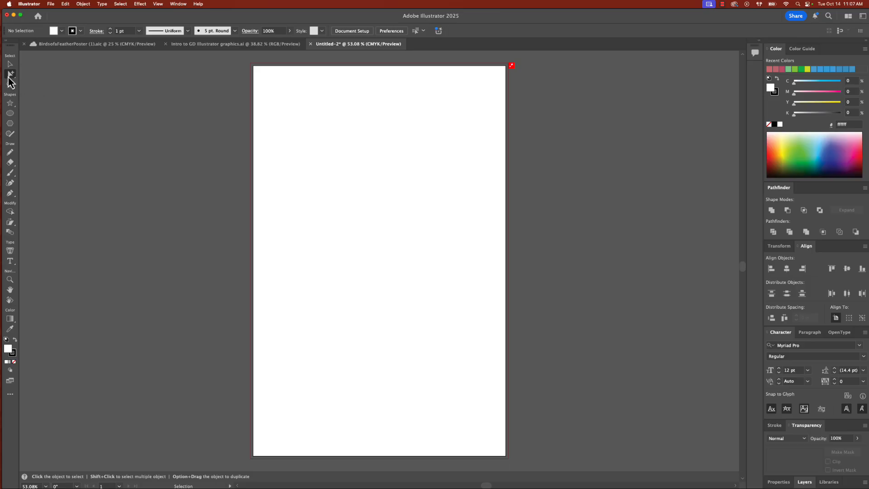
pyautogui.click(10, 76)
pyautogui.click(31, 78)
# Step: Swap the Star Tool for the Rectangle Tool in the toolbar's shapes group, and activate the Pen Tool
pyautogui.click(13, 104)
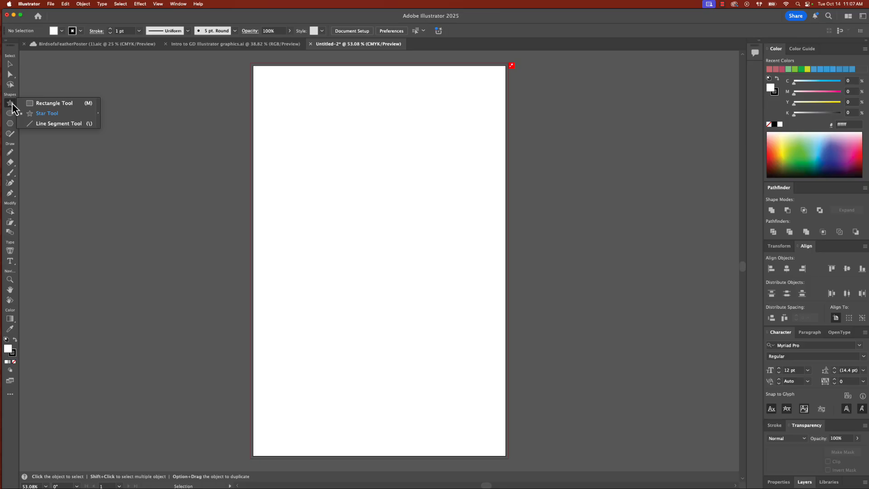
pyautogui.click(36, 105)
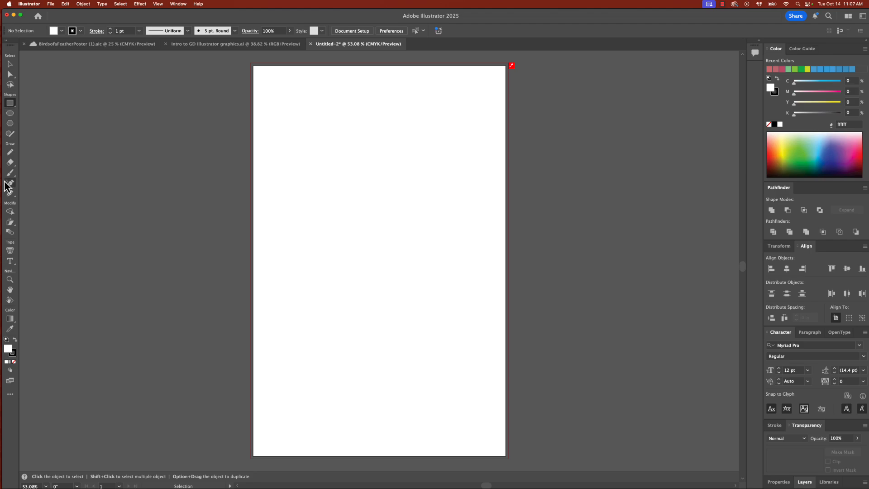
pyautogui.click(12, 197)
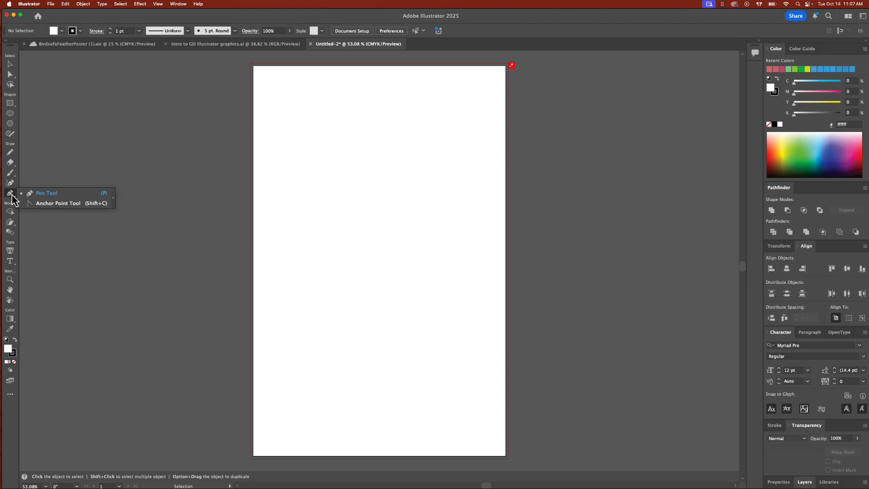
pyautogui.click(12, 198)
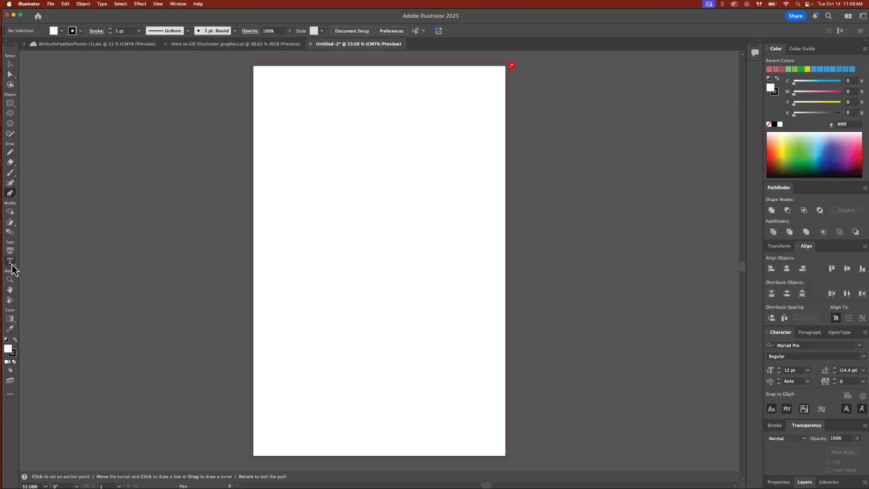
# Step: Tear off the Rotate, Scale, Reflect and Shear tool group as a floating palette, move it beside the toolbar, and close it
pyautogui.click(12, 225)
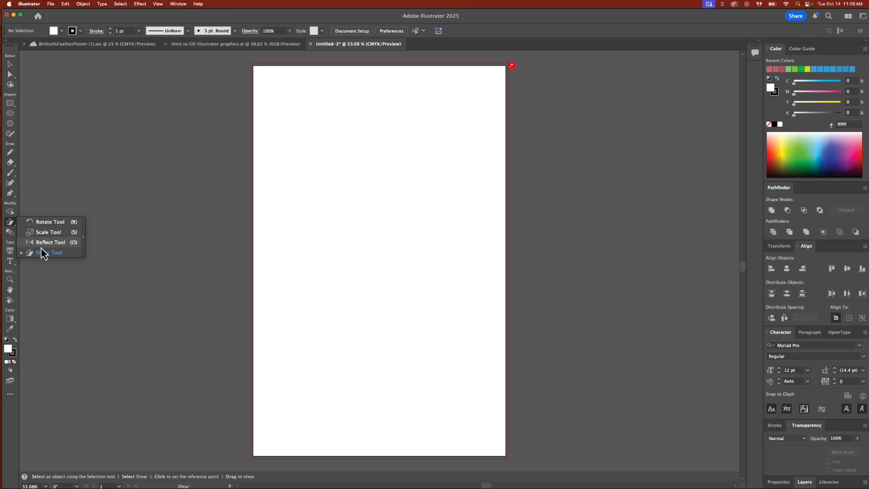
pyautogui.click(84, 242)
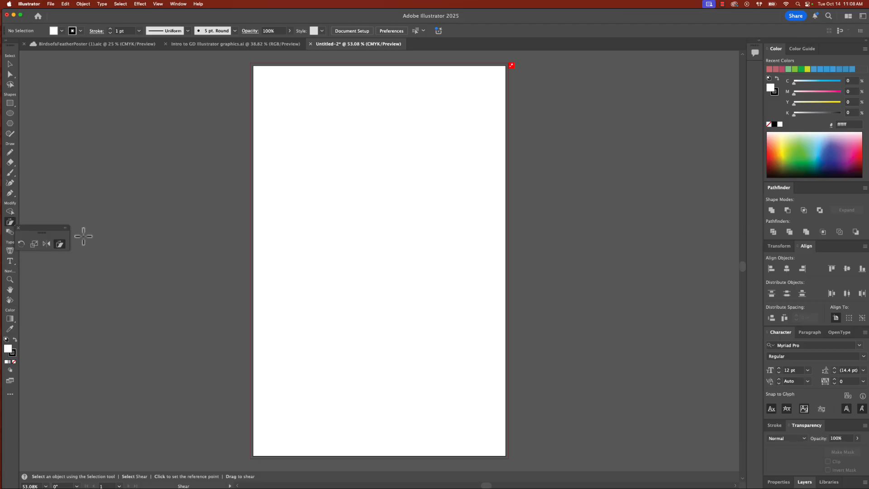
pyautogui.moveTo(62, 229); pyautogui.dragTo(75, 216)
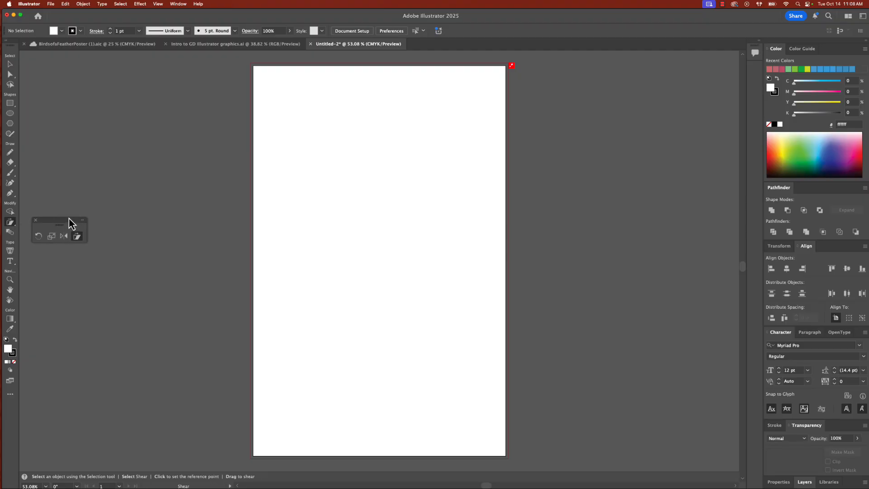
pyautogui.click(35, 220)
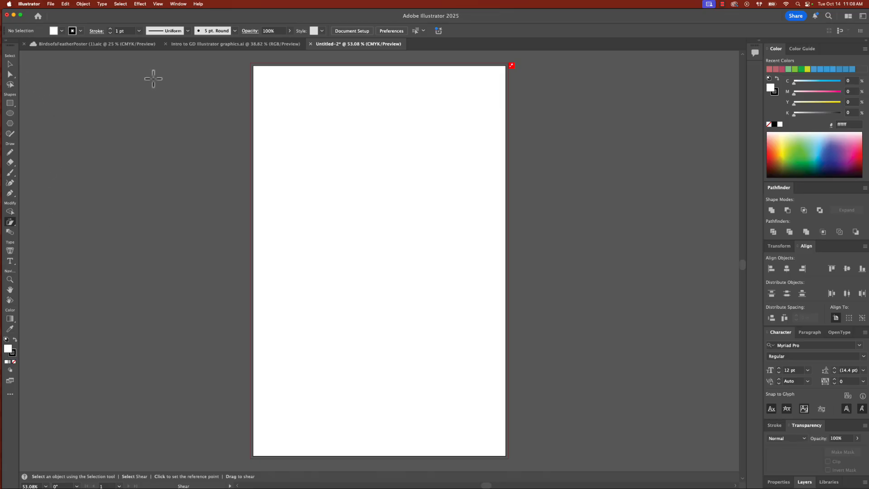
# Step: Alternate between the Selection and Rectangle tools, finishing with the Pen tool active
pyautogui.click(11, 66)
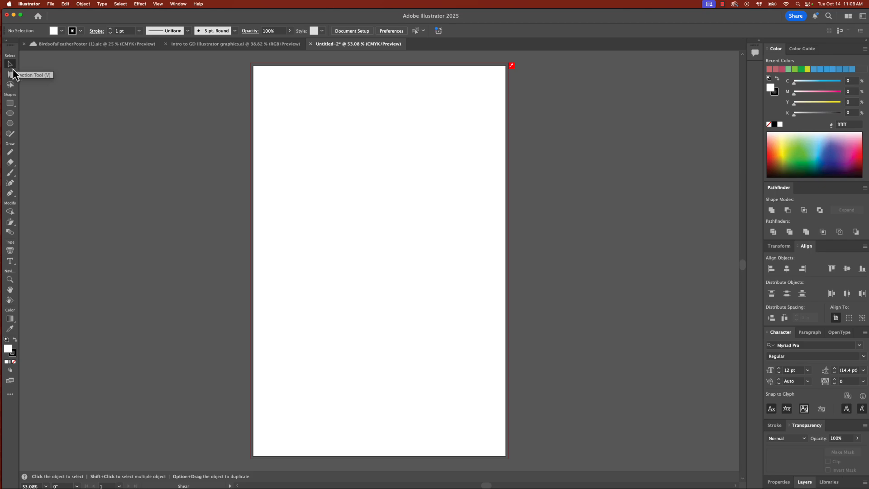
pyautogui.scroll(2, 34, 75)
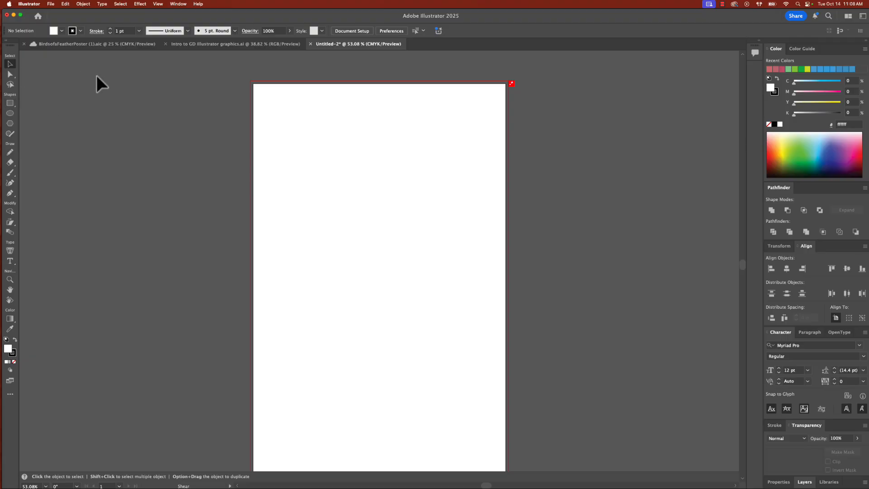
pyautogui.press('m')
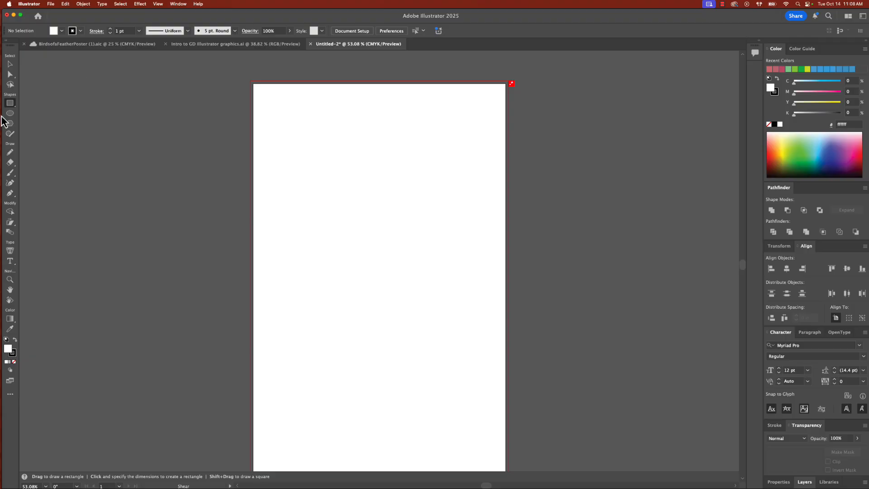
pyautogui.press('v')
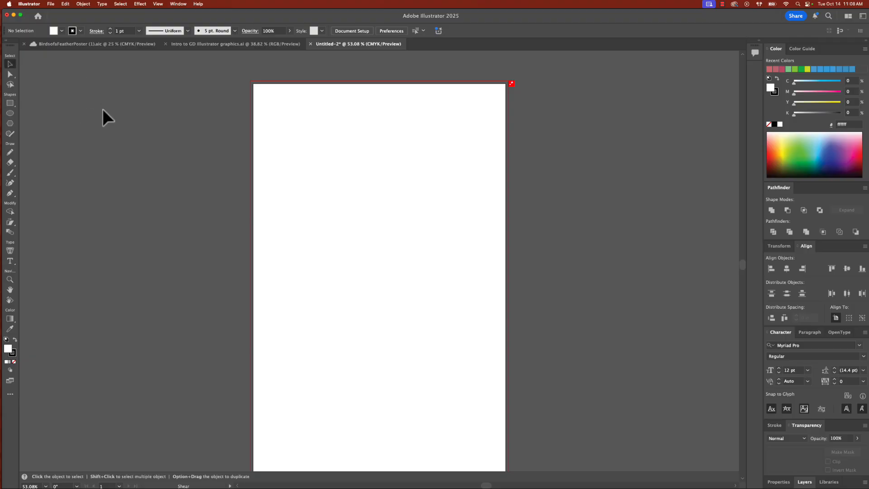
pyautogui.press('p')
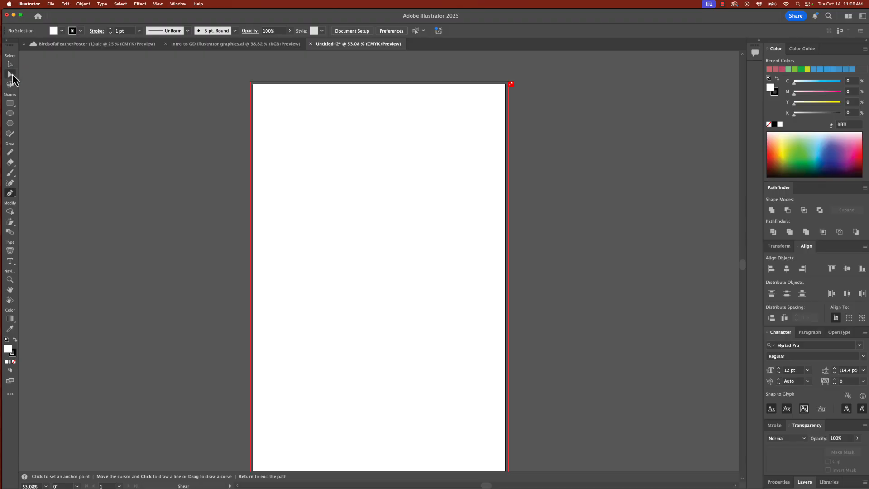
# Step: Turn off Scale Corners and Scale Strokes & Effects in the General preferences and apply the settings
pyautogui.click(29, 4)
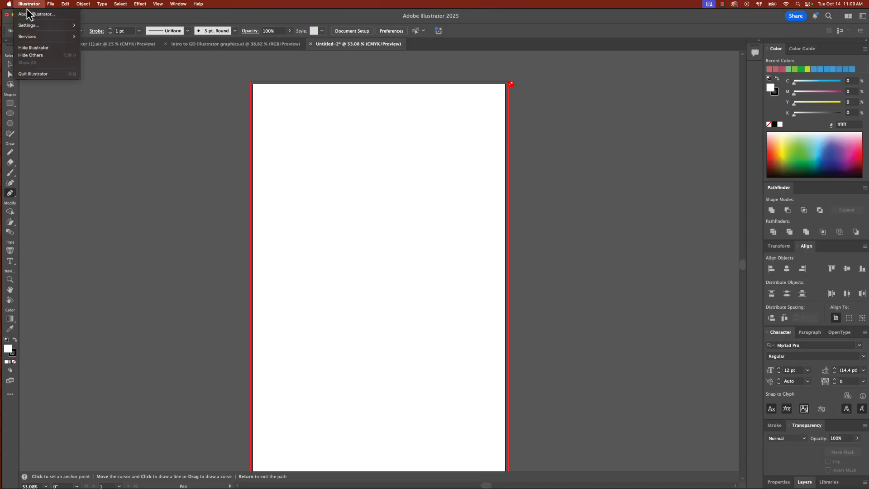
pyautogui.moveTo(31, 27)
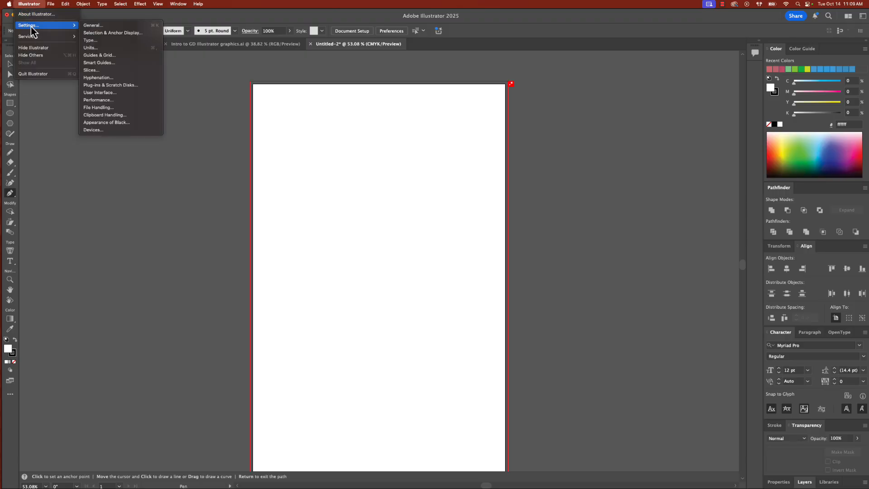
pyautogui.click(95, 25)
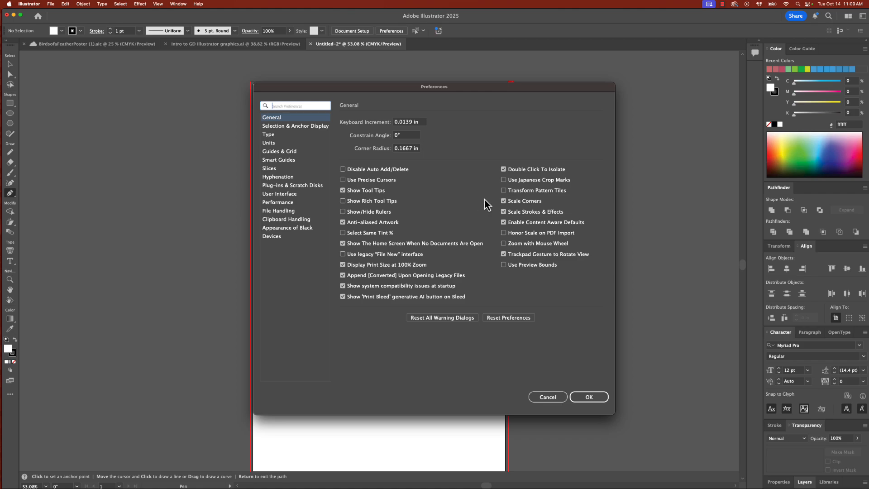
pyautogui.click(503, 202)
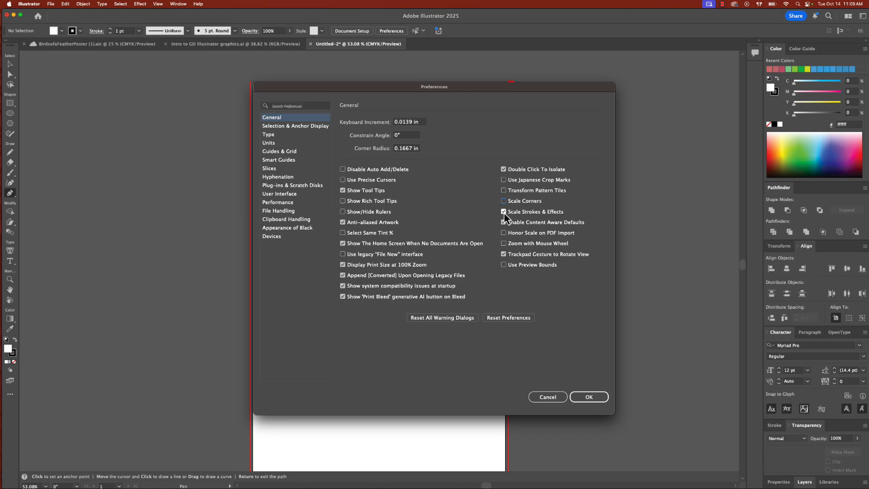
pyautogui.click(503, 212)
pyautogui.press('Return')
# Step: Resize the rounded rectangle, and turn Scale Corners and Scale Strokes & Effects back on in the General preferences
pyautogui.press('v')
pyautogui.moveTo(430, 254); pyautogui.dragTo(447, 279)
pyautogui.press('super+k')
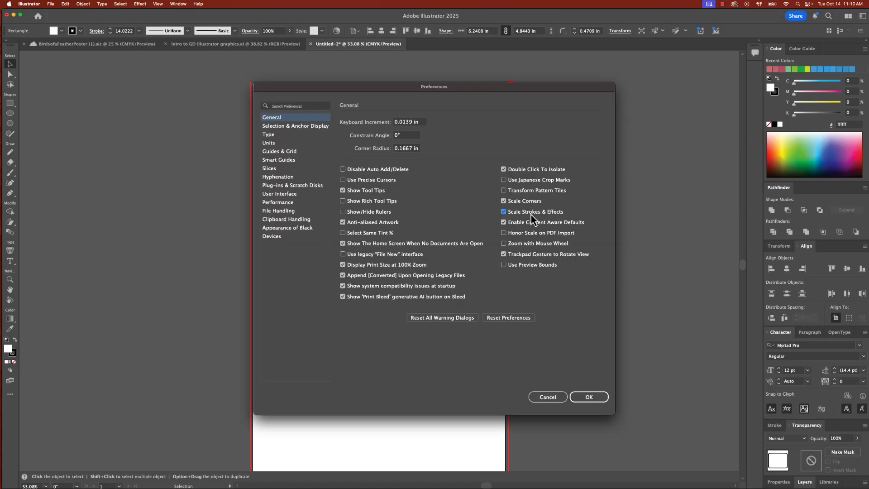
pyautogui.click(599, 397)
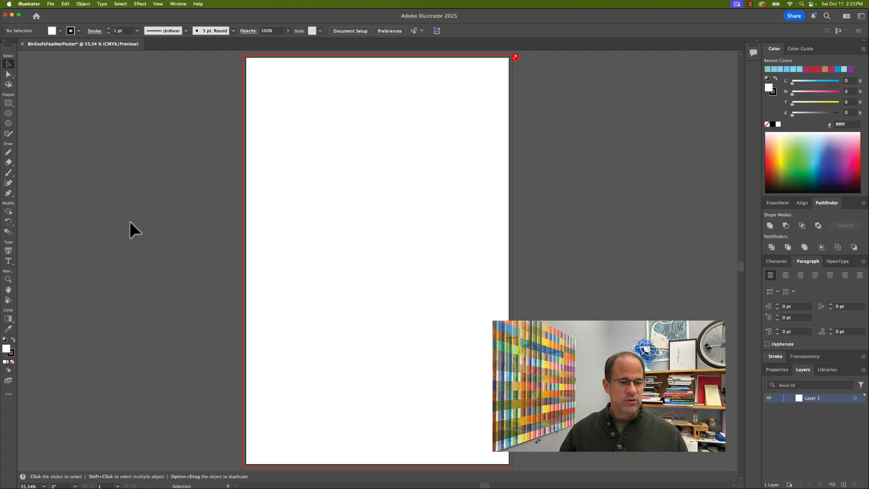
# Step: Add point text near the artboard's upper-left corner reading "birds", "of a" and "Feather" on three separate lines
pyautogui.click(8, 260)
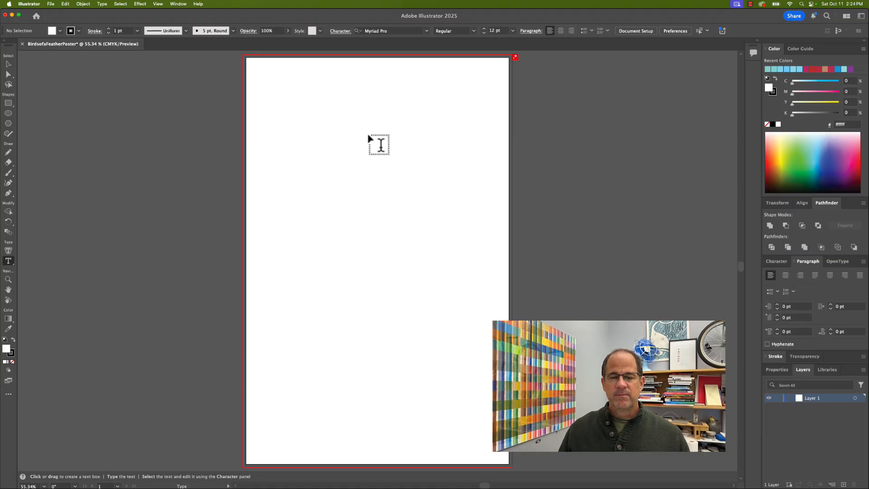
pyautogui.click(273, 96)
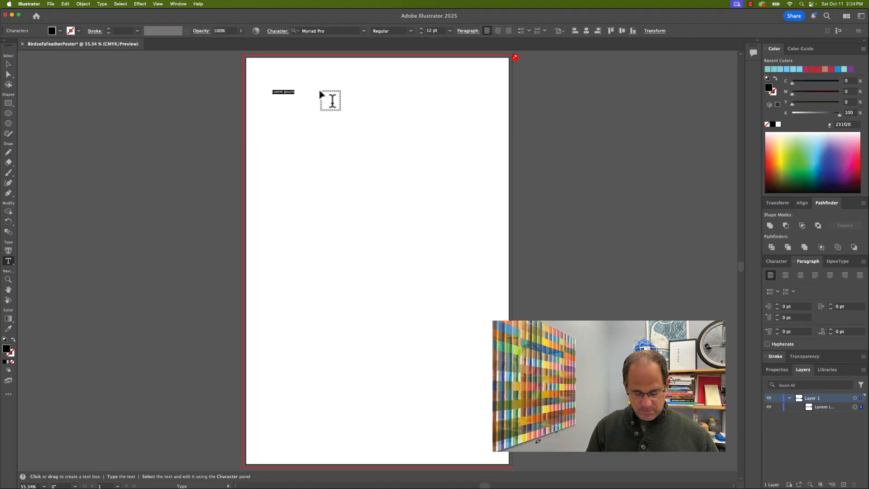
pyautogui.write('birds')
pyautogui.press('Return')
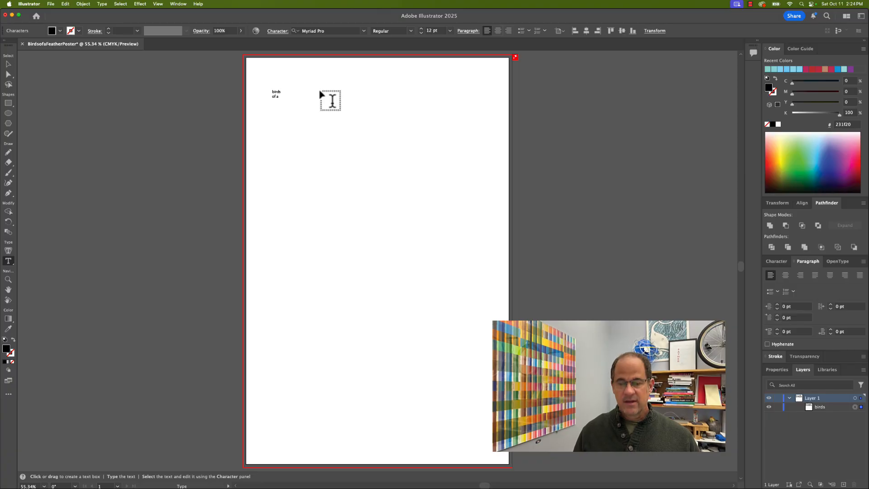
pyautogui.write('of a Fe')
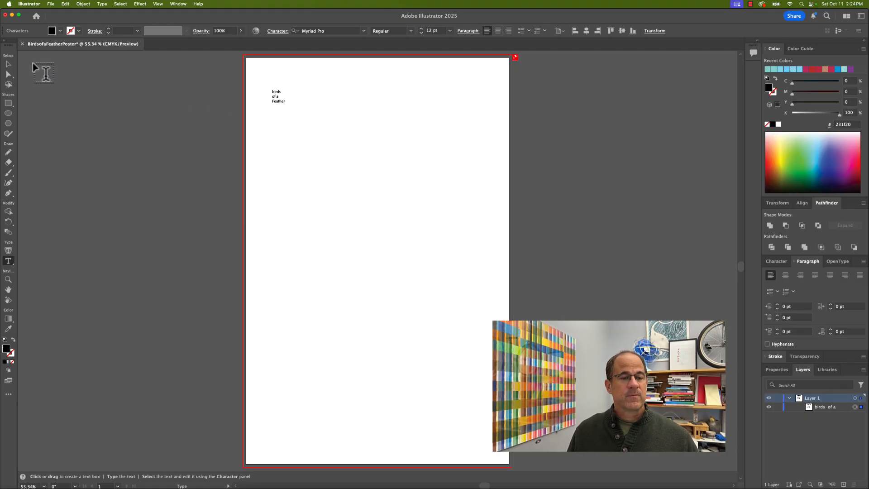
# Step: Scale the title text up proportionally to about 131 pt and position it in the upper half of the artboard
pyautogui.click(7, 66)
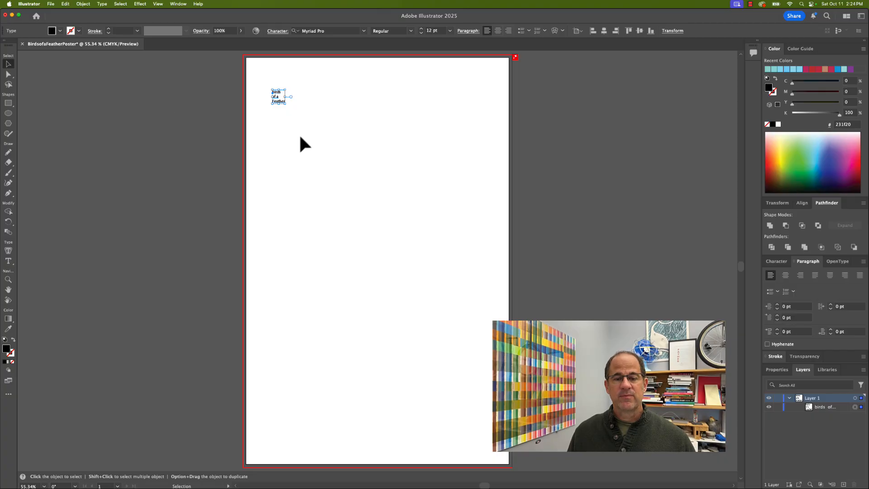
pyautogui.moveTo(284, 101); pyautogui.dragTo(415, 221)
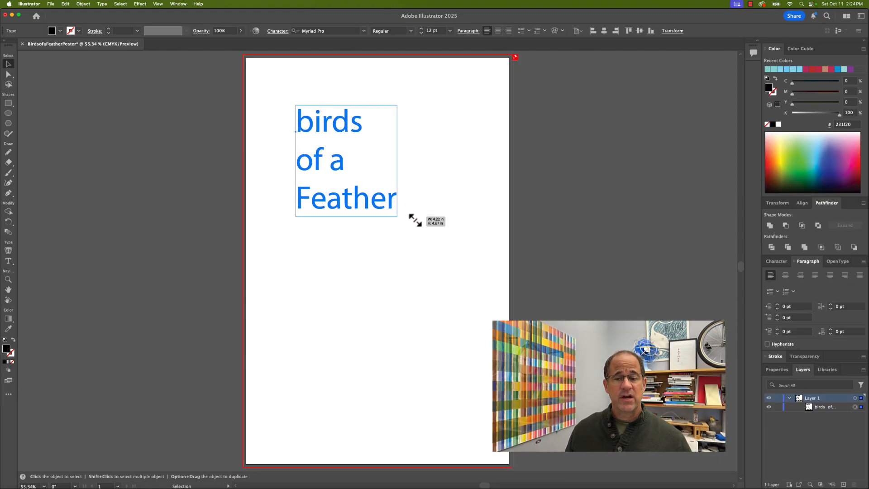
pyautogui.moveTo(415, 220); pyautogui.dragTo(423, 203)
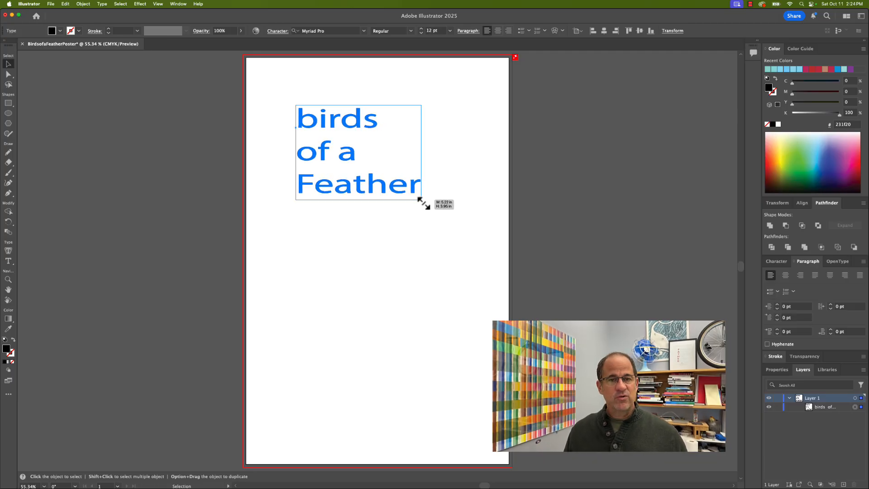
pyautogui.moveTo(423, 204); pyautogui.dragTo(433, 257)
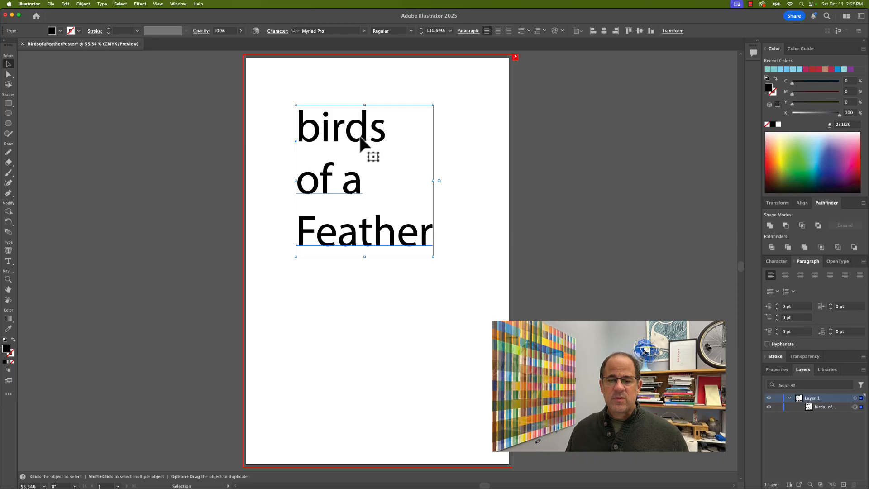
pyautogui.moveTo(360, 137); pyautogui.dragTo(353, 132)
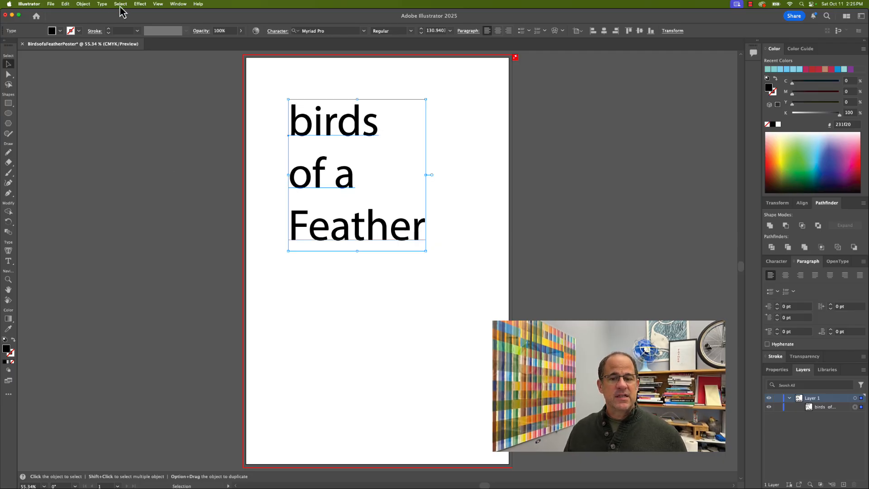
# Step: Retype the title's first word as "BIRDS" and undo the retyping
pyautogui.click(8, 262)
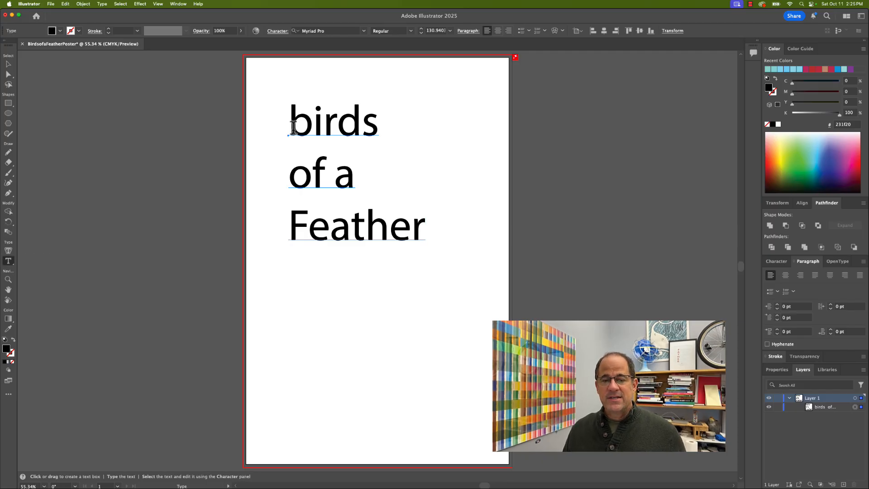
pyautogui.moveTo(293, 128); pyautogui.dragTo(403, 130)
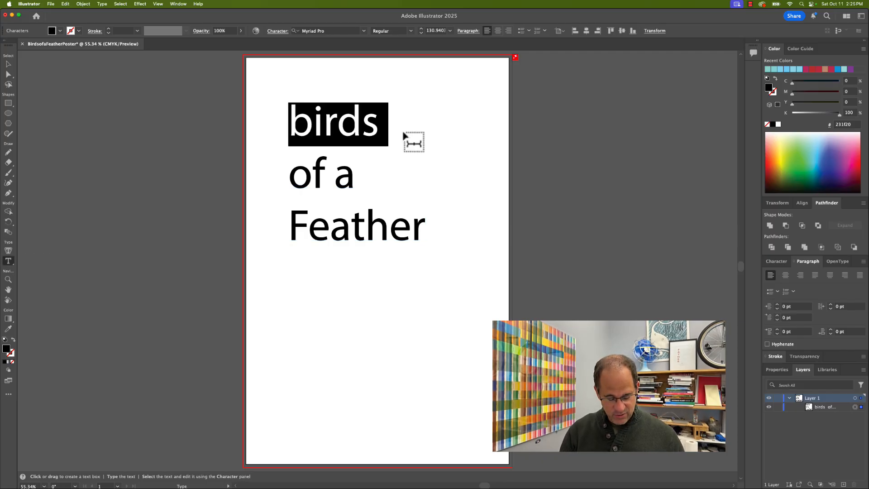
pyautogui.write('Bl')
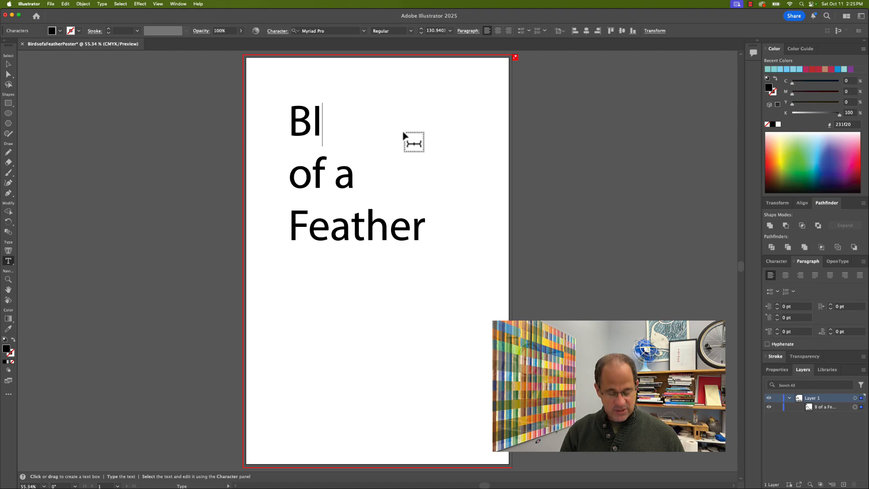
pyautogui.write('RDS')
pyautogui.press('Escape')
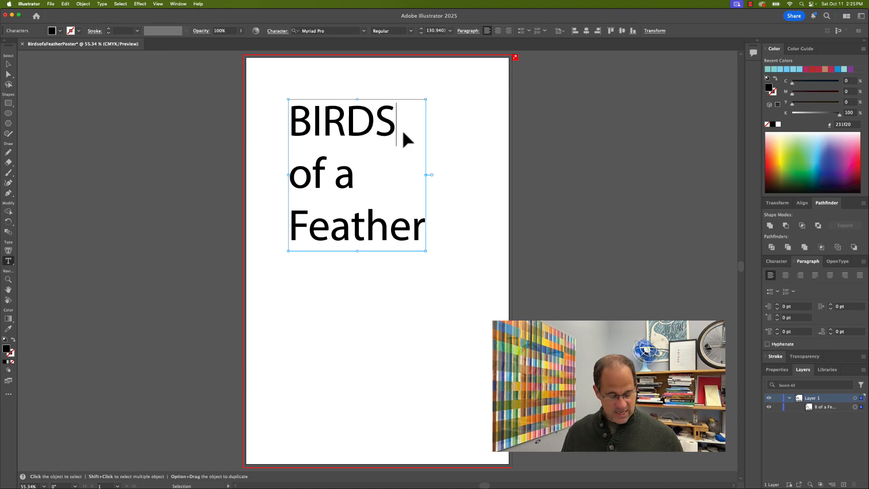
pyautogui.hotkey('ctrl', 'z')
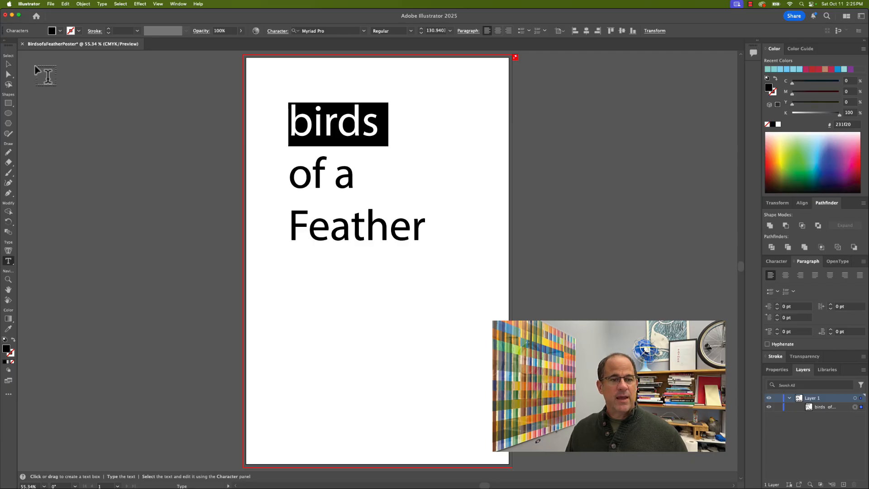
# Step: Alternate between moving the title block and highlighting its first word, finishing with the block shifted slightly right and down
pyautogui.click(9, 63)
pyautogui.moveTo(319, 188)
pyautogui.mouseDown()
pyautogui.moveTo(340, 180)
pyautogui.moveTo(320, 188)
pyautogui.mouseUp()
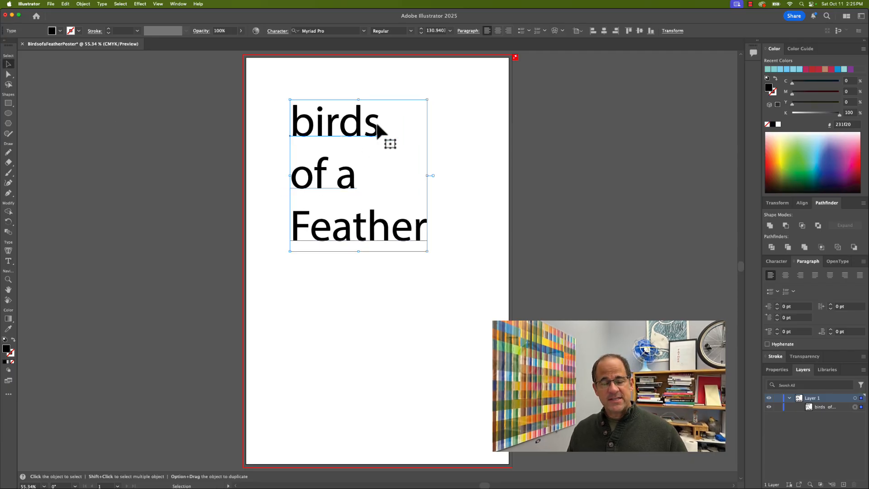
pyautogui.press('t')
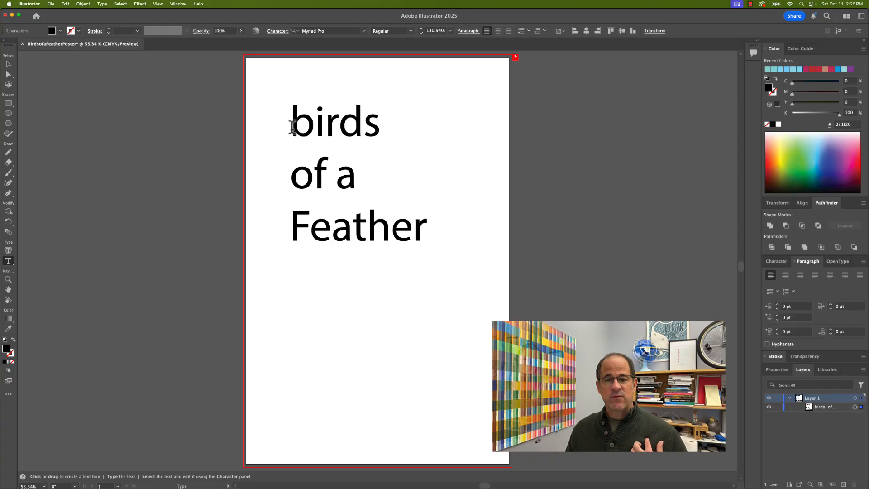
pyautogui.moveTo(291, 124); pyautogui.dragTo(382, 131)
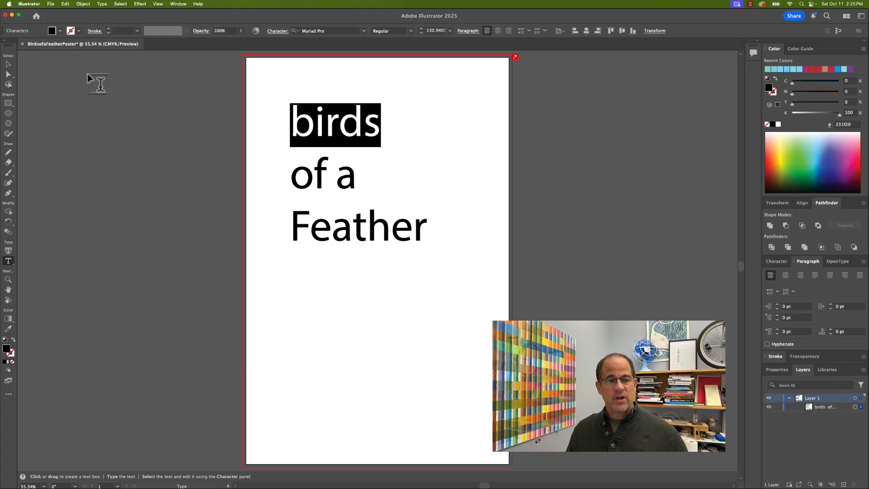
pyautogui.press('Escape')
pyautogui.moveTo(319, 130); pyautogui.dragTo(347, 140)
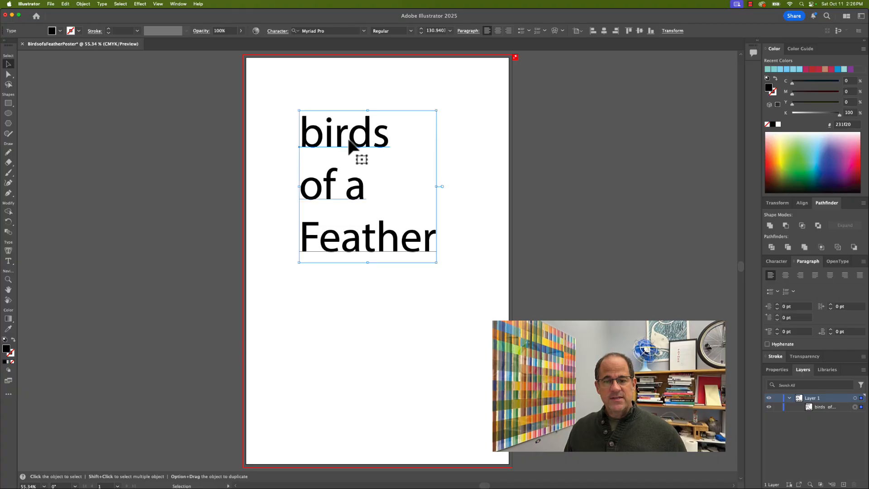
# Step: Try the title in UPPERCASE, lowercase and Title Case with the Change Case command
pyautogui.click(103, 4)
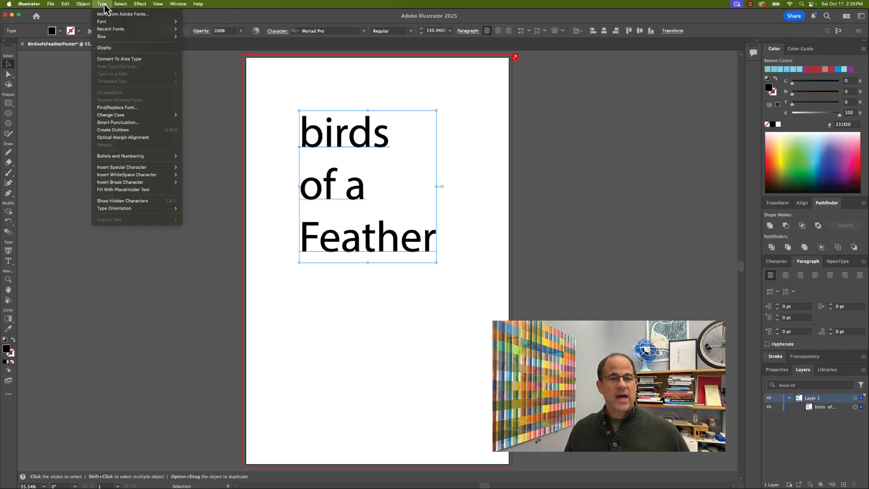
pyautogui.moveTo(122, 116)
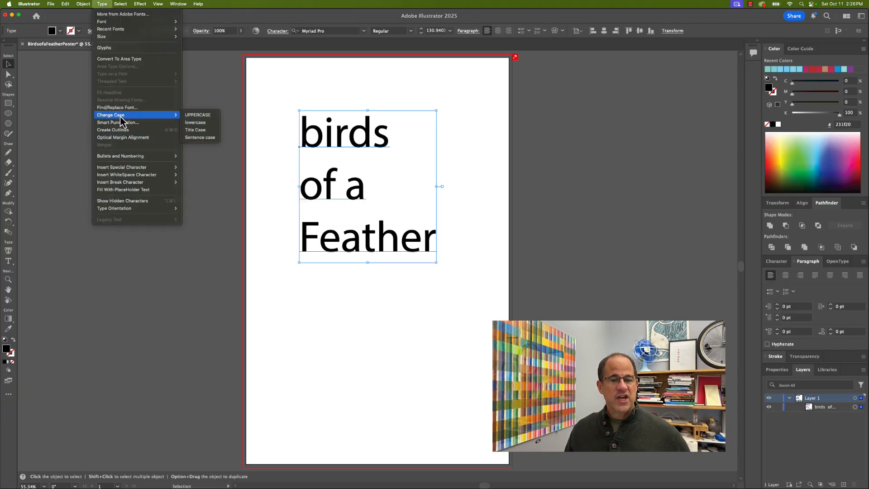
pyautogui.click(200, 117)
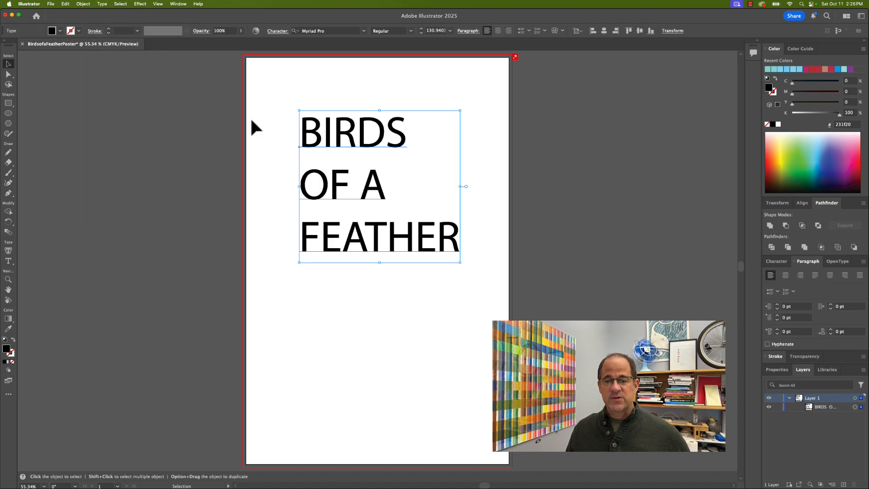
pyautogui.click(102, 4)
pyautogui.moveTo(149, 115)
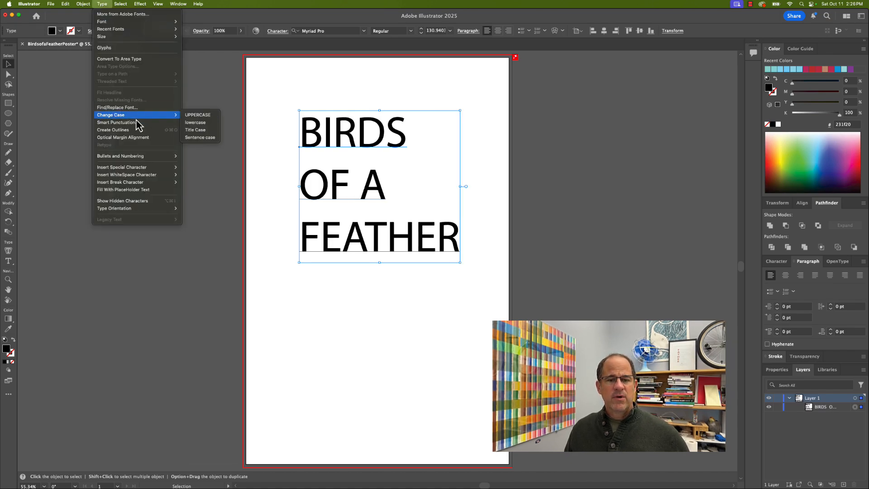
pyautogui.click(199, 125)
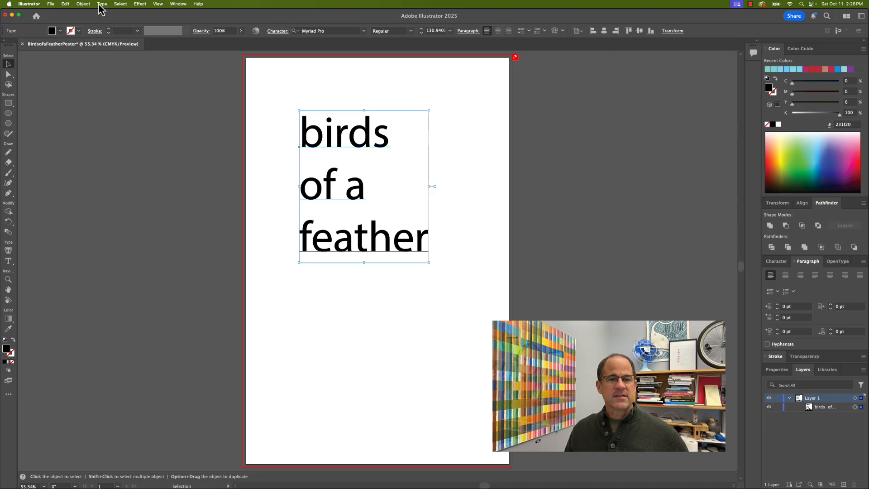
pyautogui.click(102, 4)
pyautogui.moveTo(135, 116)
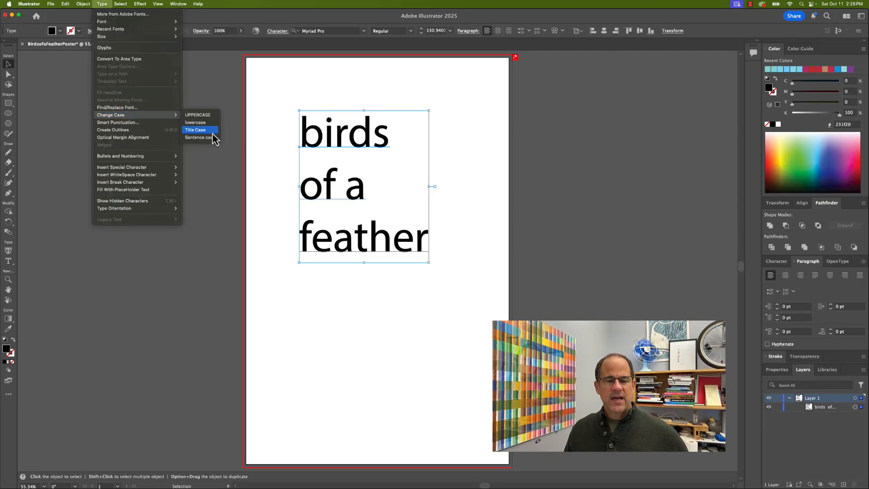
pyautogui.click(199, 130)
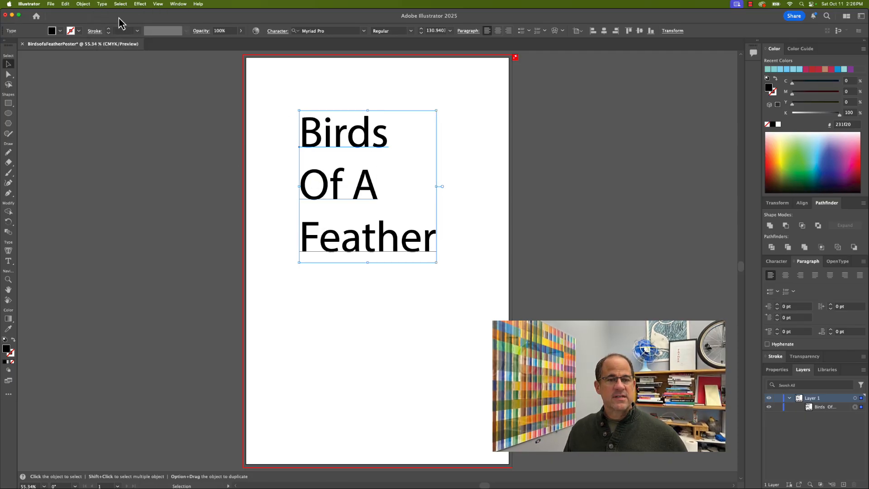
# Step: Change the title's case to UPPERCASE and shift the text slightly left and up on the artboard
pyautogui.click(102, 4)
pyautogui.moveTo(114, 117)
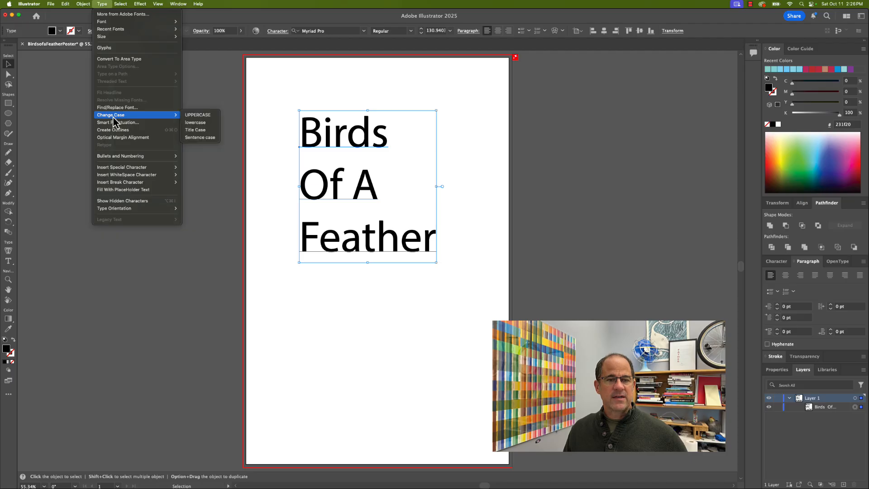
pyautogui.click(206, 116)
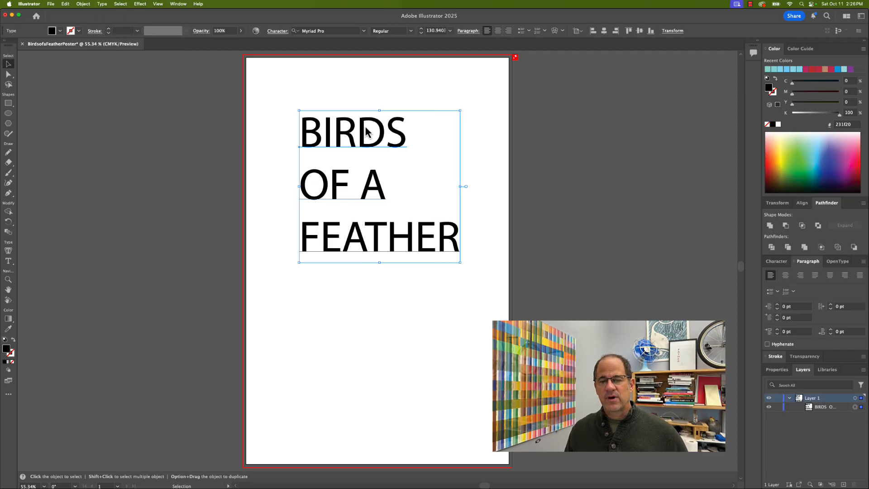
pyautogui.moveTo(371, 191)
pyautogui.mouseDown()
pyautogui.moveTo(360, 184)
pyautogui.moveTo(360, 192)
pyautogui.mouseUp()
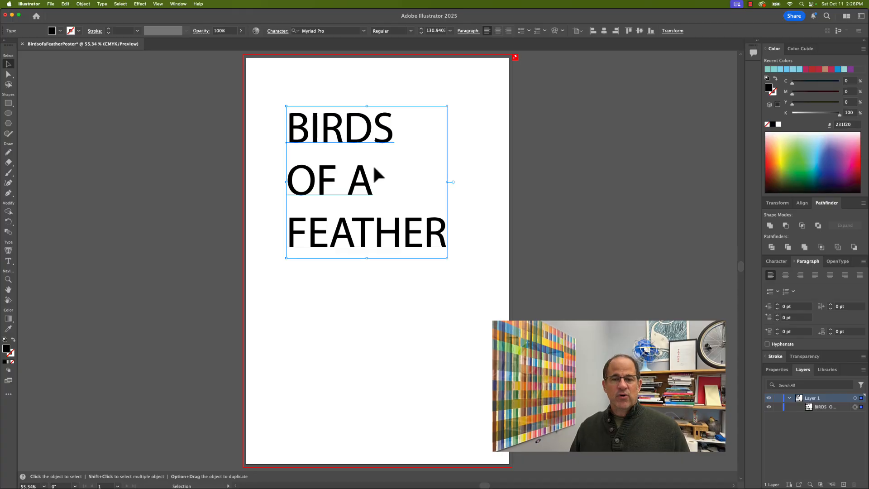
# Step: Set the title's font to Helvetica Neue Condensed Black and move the text slightly up and right on the artboard
pyautogui.click(365, 32)
pyautogui.scroll(3, 306, 78)
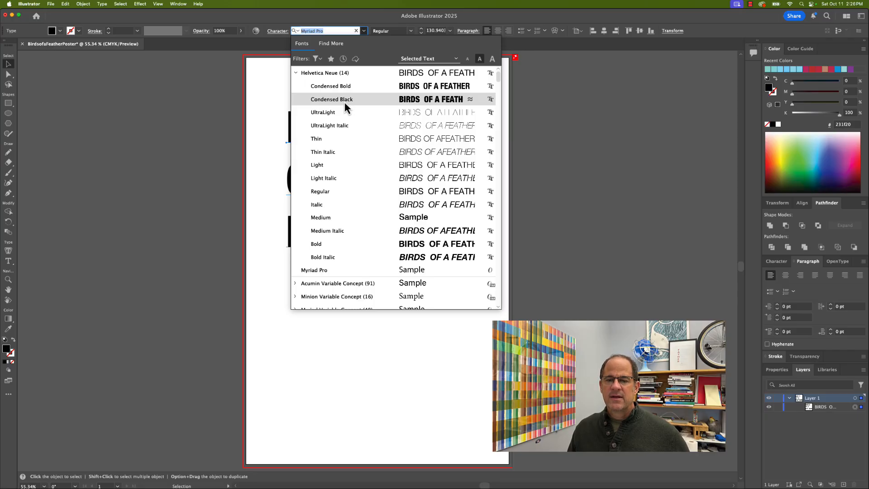
pyautogui.click(365, 32)
pyautogui.moveTo(423, 167); pyautogui.dragTo(256, 166)
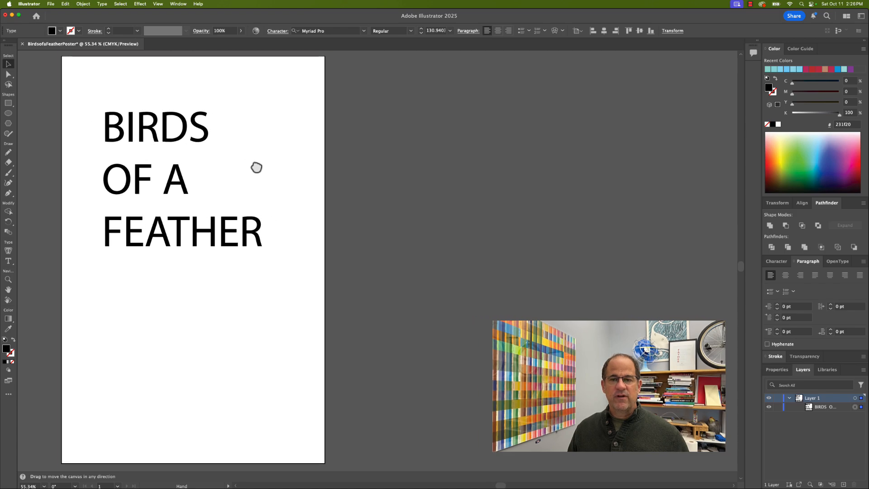
pyautogui.click(364, 32)
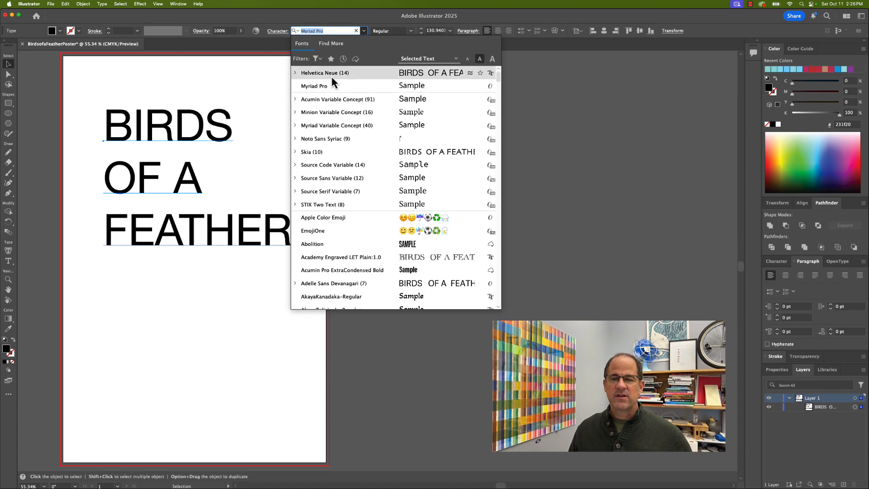
pyautogui.click(295, 73)
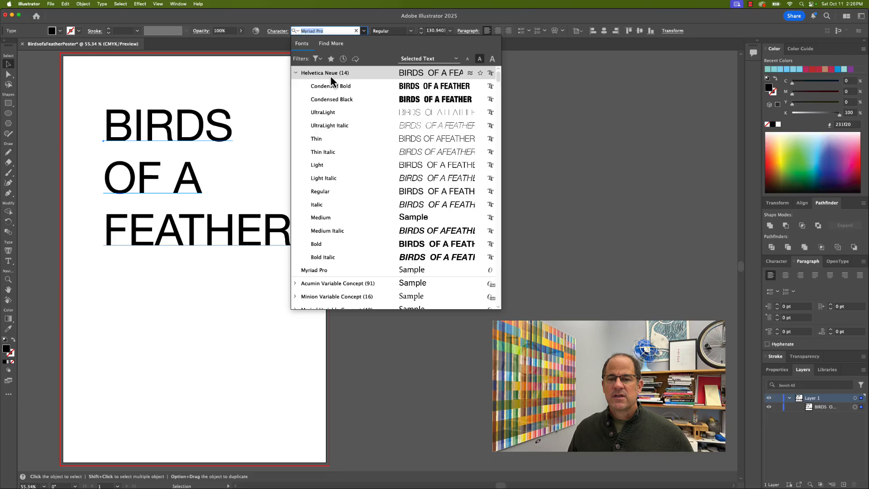
pyautogui.click(339, 100)
pyautogui.moveTo(181, 138); pyautogui.dragTo(194, 127)
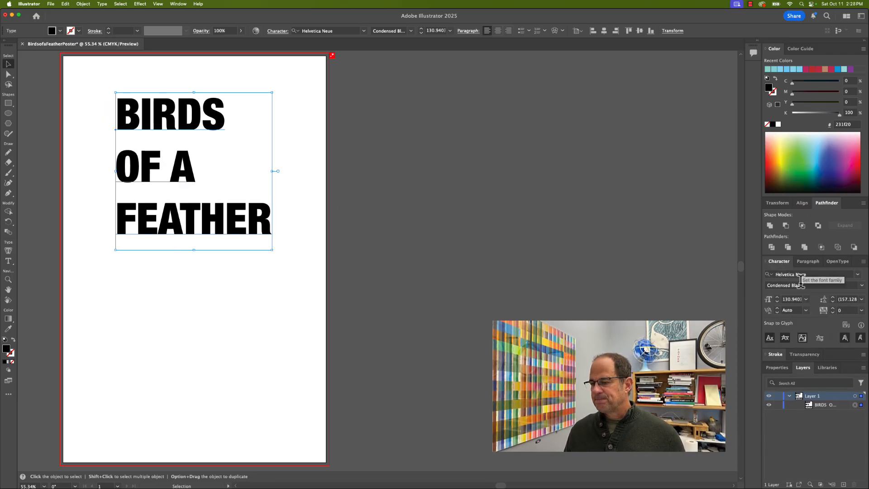
# Step: Set the title's kerning to Optical and shift the text slightly right and down on the artboard
pyautogui.click(805, 310)
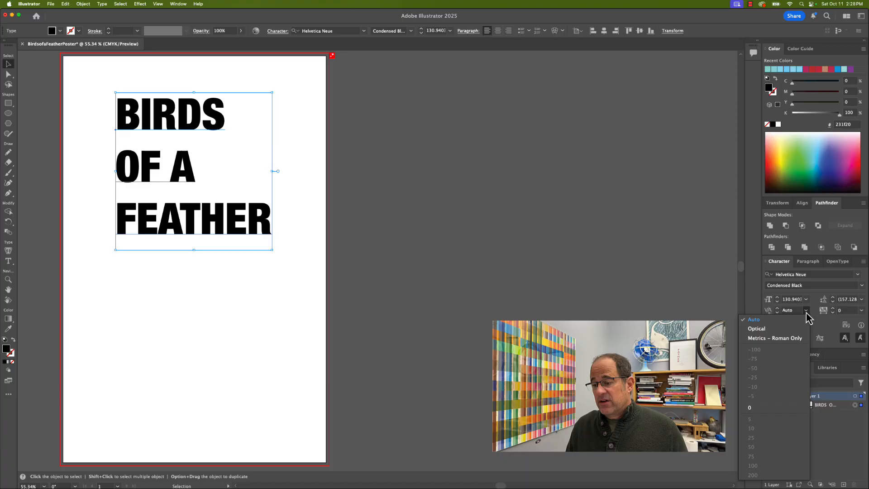
pyautogui.click(759, 329)
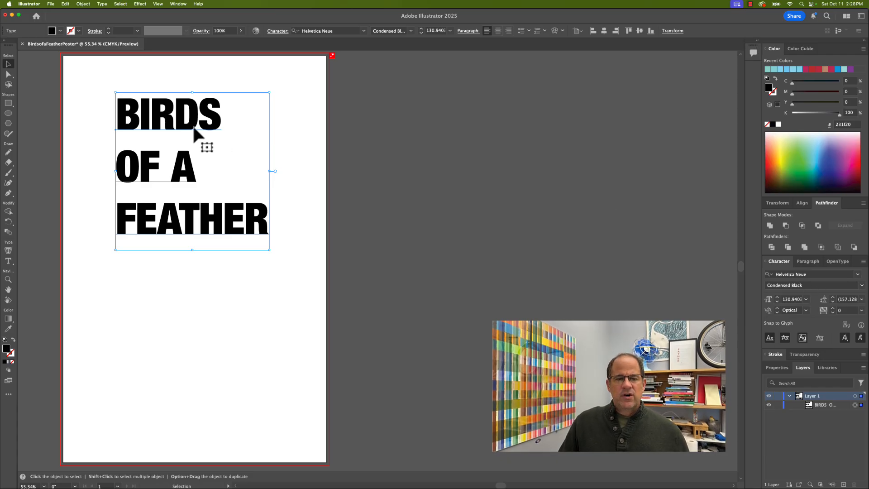
pyautogui.moveTo(191, 124); pyautogui.dragTo(196, 131)
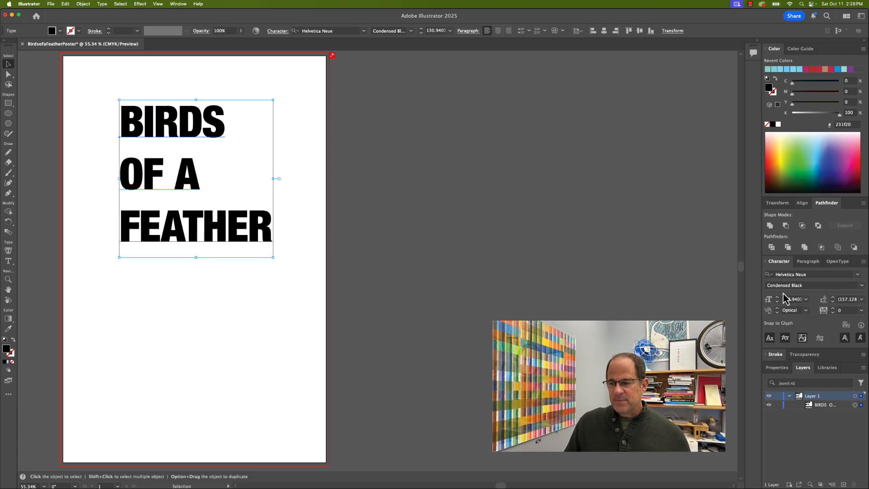
# Step: Preview tighter tracking such as -50 on the title, and nudge the text slightly right and down
pyautogui.click(861, 311)
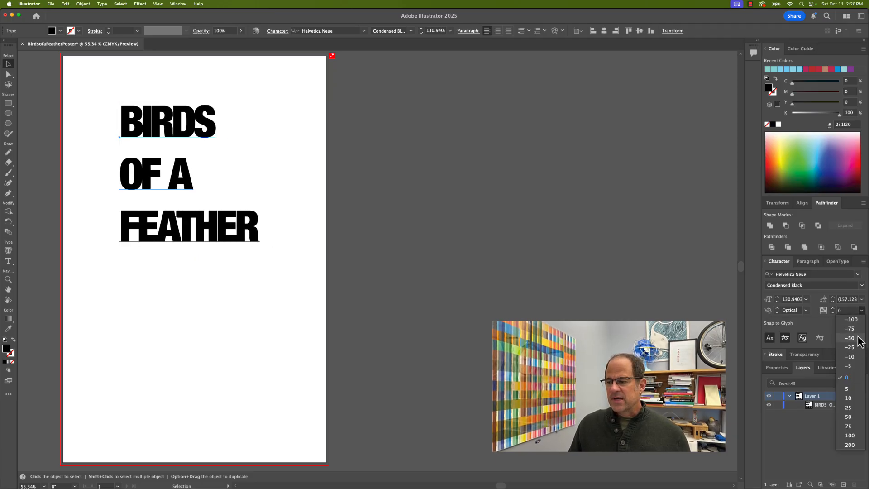
pyautogui.click(806, 310)
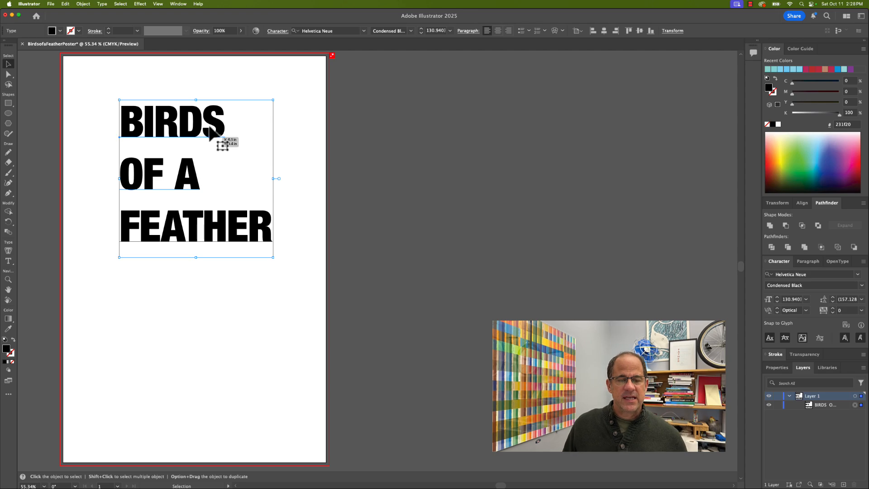
pyautogui.moveTo(210, 128); pyautogui.dragTo(212, 132)
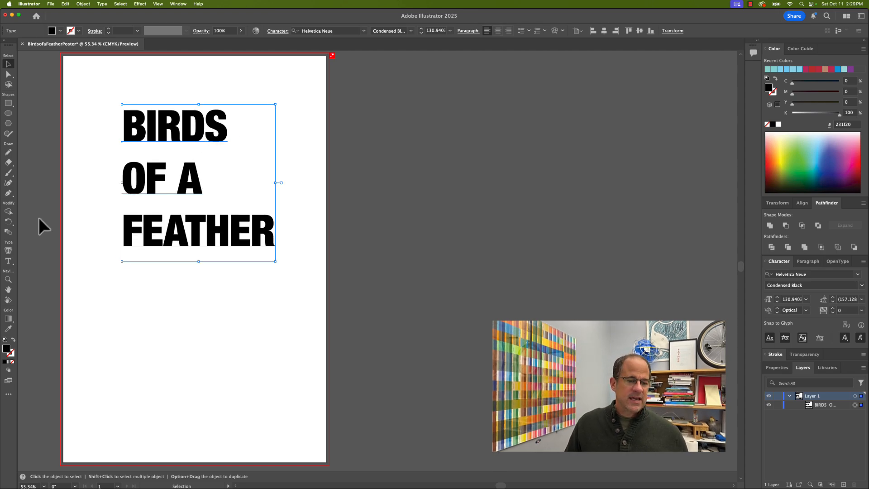
# Step: Highlight the letters RDS in the title's first line and look at the available spell-checking commands
pyautogui.click(8, 261)
pyautogui.click(177, 134)
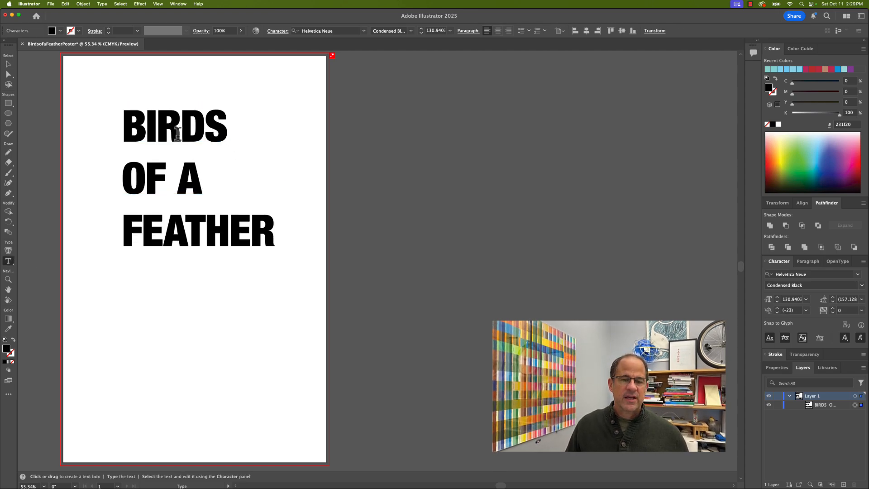
pyautogui.moveTo(176, 130); pyautogui.dragTo(236, 127)
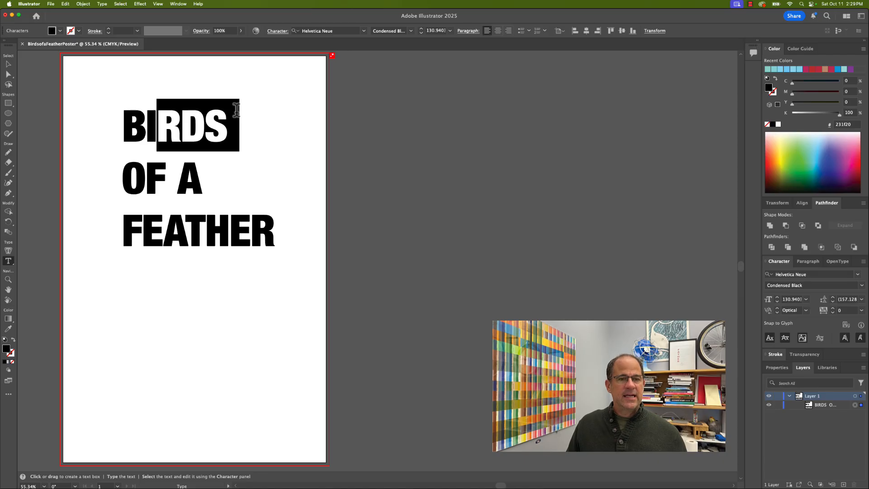
pyautogui.click(65, 4)
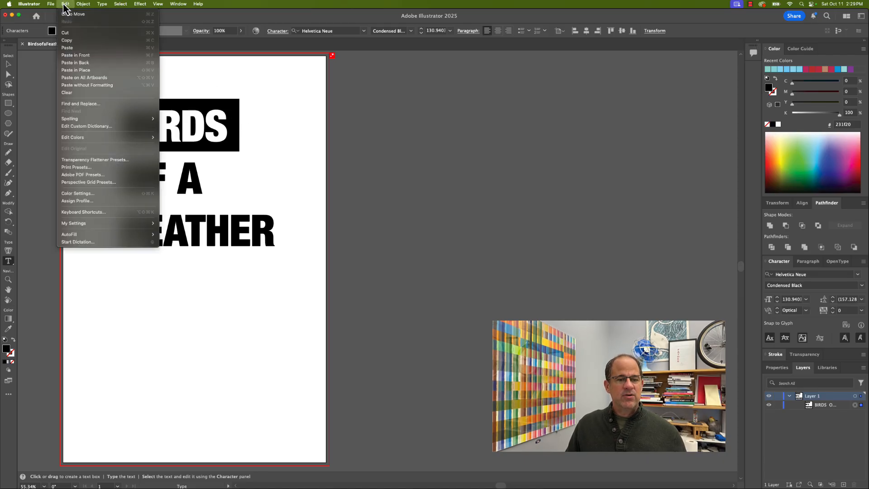
pyautogui.moveTo(89, 120)
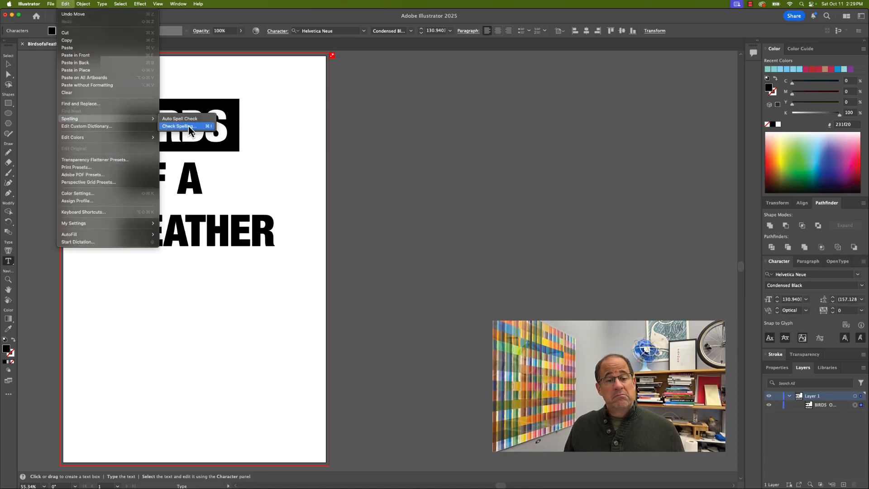
pyautogui.click(67, 6)
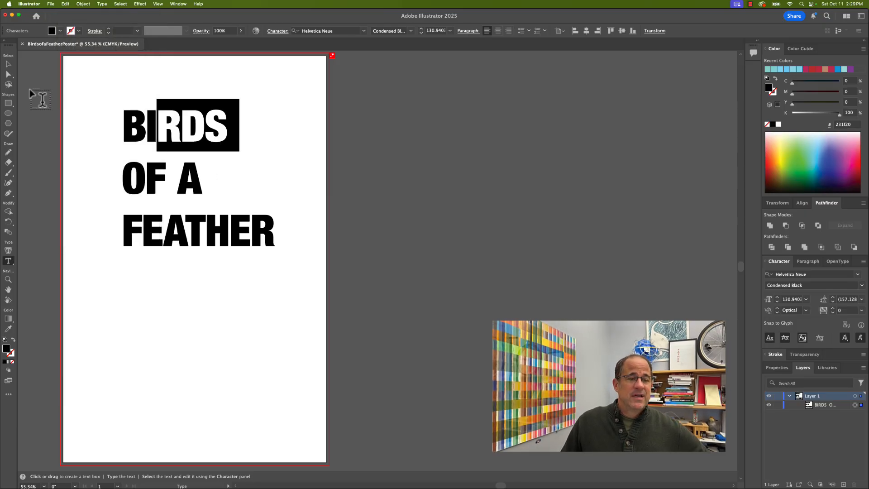
# Step: Reposition the whole title block slightly left and up on the artboard
pyautogui.click(9, 64)
pyautogui.moveTo(210, 141); pyautogui.dragTo(216, 138)
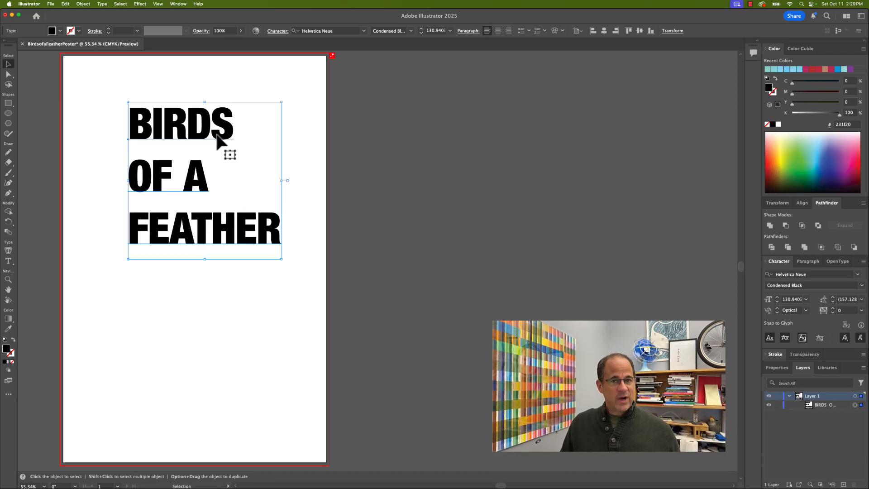
pyautogui.moveTo(217, 140); pyautogui.dragTo(200, 140)
# Step: Convert the title text to outlines and shift the outlined lettering slightly left and up
pyautogui.click(103, 4)
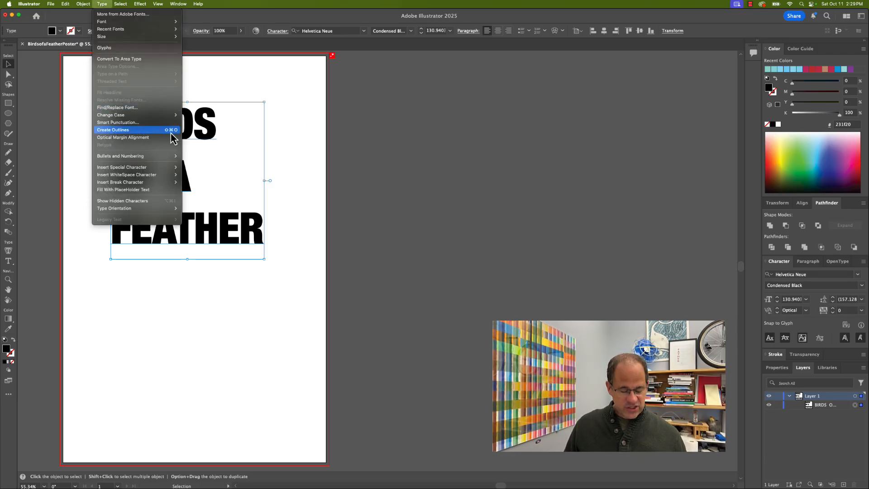
pyautogui.click(108, 6)
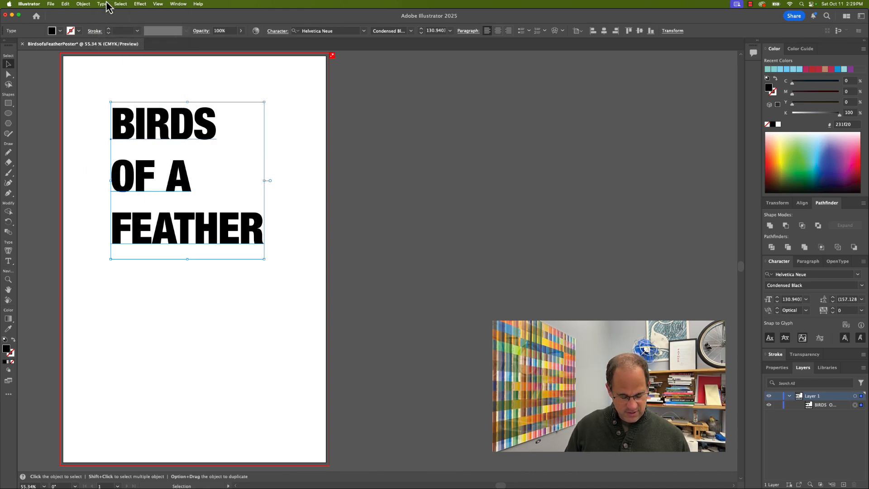
pyautogui.press('shift+super+o')
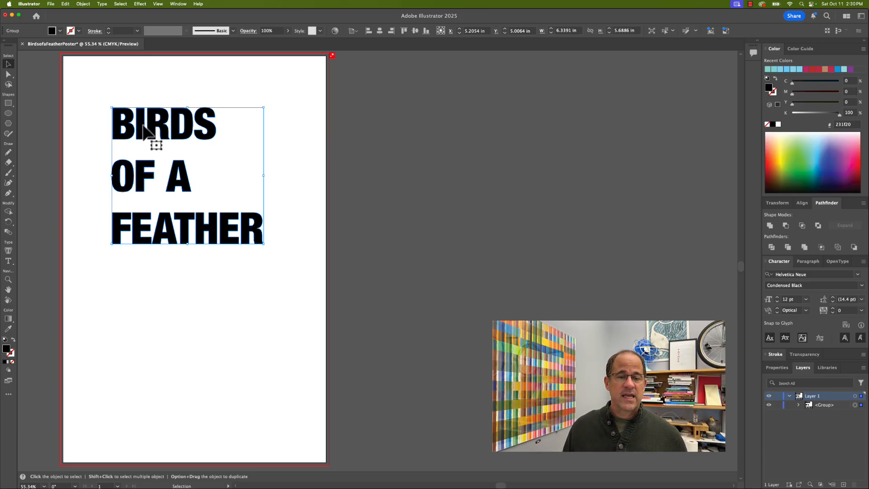
pyautogui.click(153, 101)
pyautogui.moveTo(166, 140)
pyautogui.mouseDown()
pyautogui.moveTo(145, 131)
pyautogui.moveTo(153, 136)
pyautogui.mouseUp()
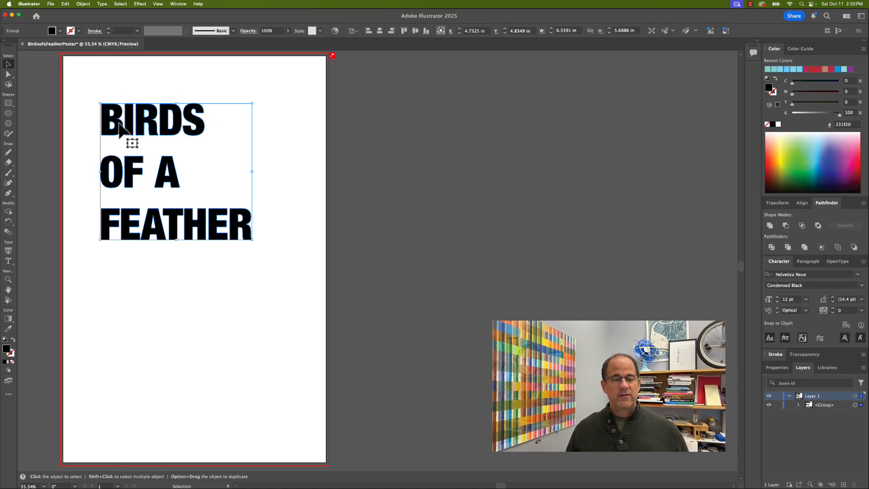
# Step: Ungroup all the outlined title letters and group the letters of BIRDS into one object
pyautogui.click(83, 4)
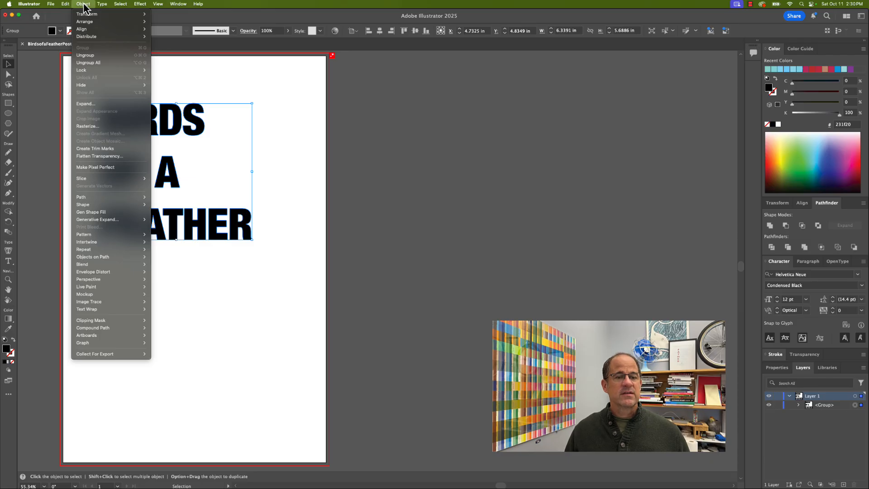
pyautogui.click(96, 63)
pyautogui.moveTo(75, 77); pyautogui.dragTo(236, 142)
pyautogui.press('super+g')
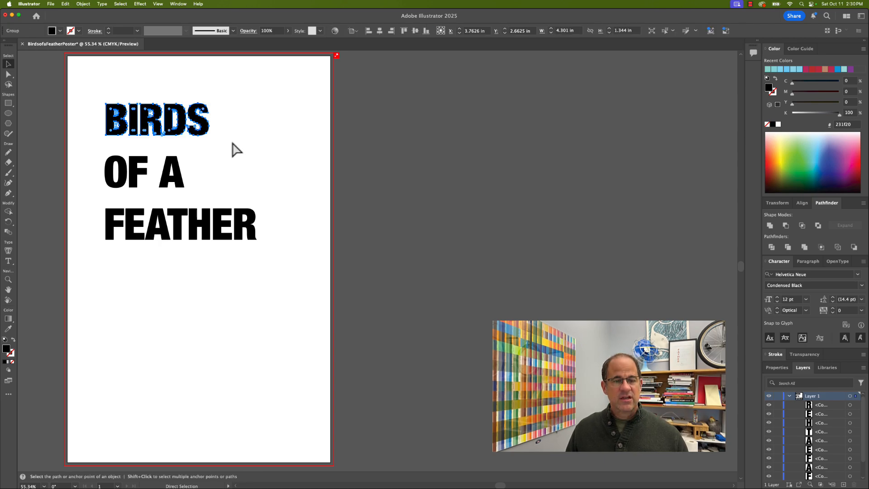
pyautogui.click(83, 4)
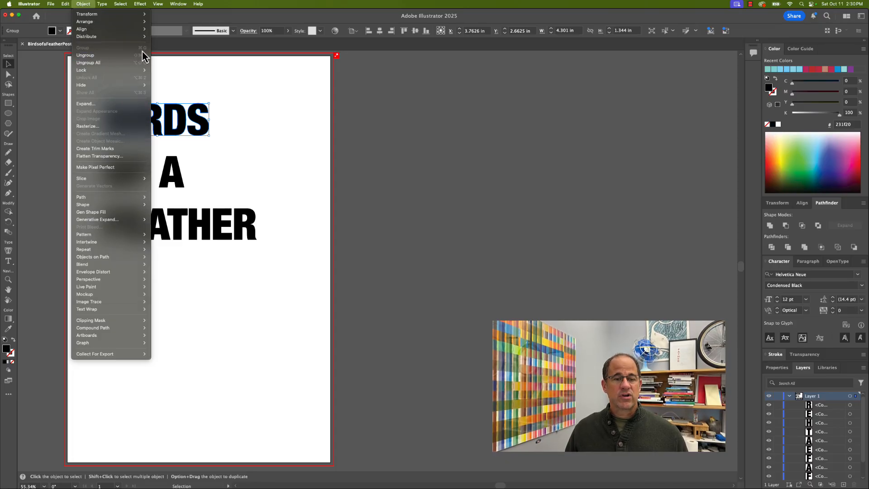
pyautogui.click(89, 4)
pyautogui.click(292, 156)
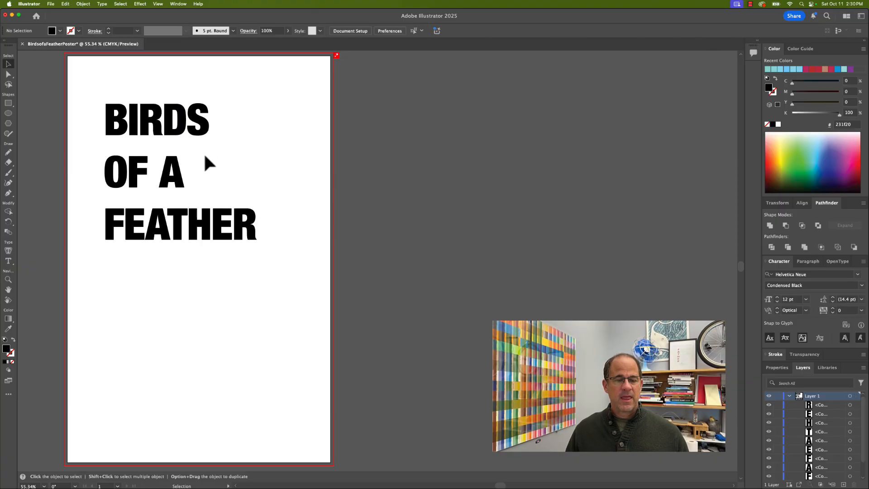
# Step: Move the letter A closer to OF in the second line and group the OF A letters
pyautogui.moveTo(178, 177); pyautogui.dragTo(177, 186)
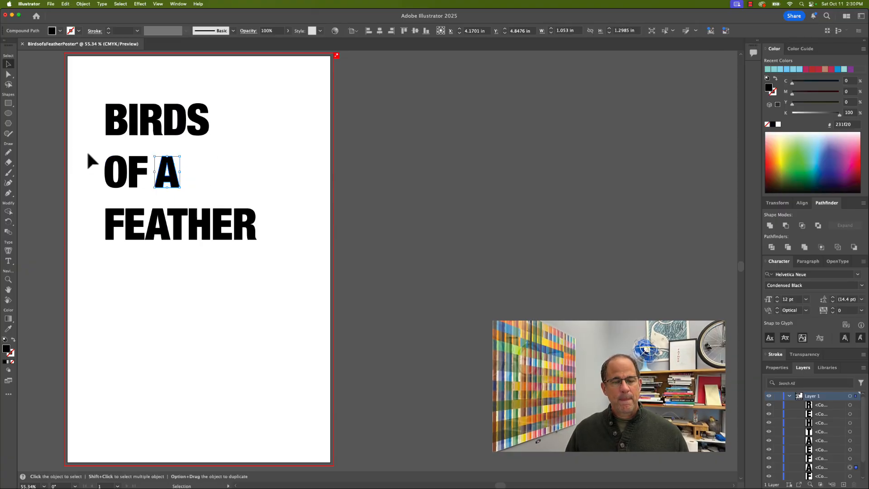
pyautogui.moveTo(93, 148); pyautogui.dragTo(196, 199)
pyautogui.press('a')
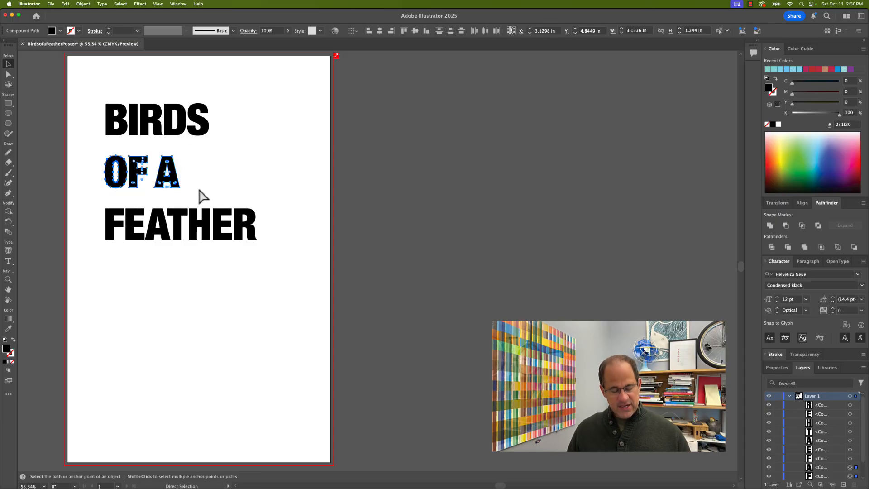
pyautogui.press('super+g')
pyautogui.press('v')
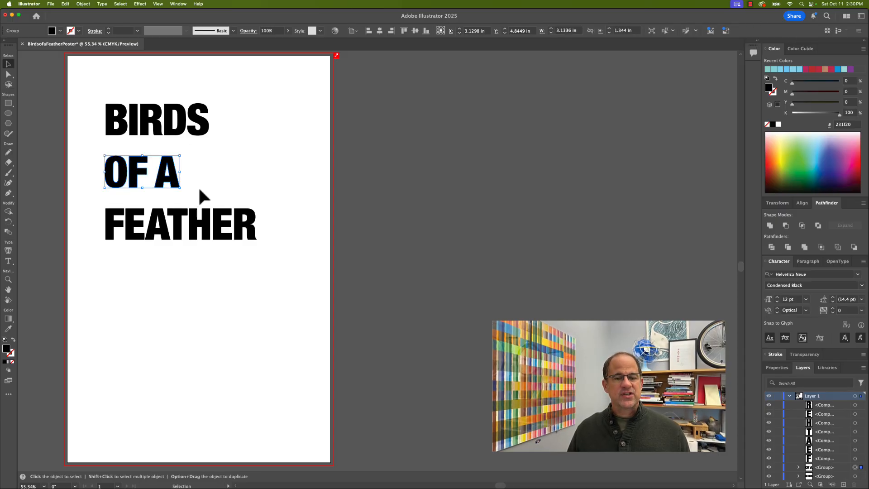
# Step: Group the outlined letters of FEATHER into one object and deselect it
pyautogui.click(83, 204)
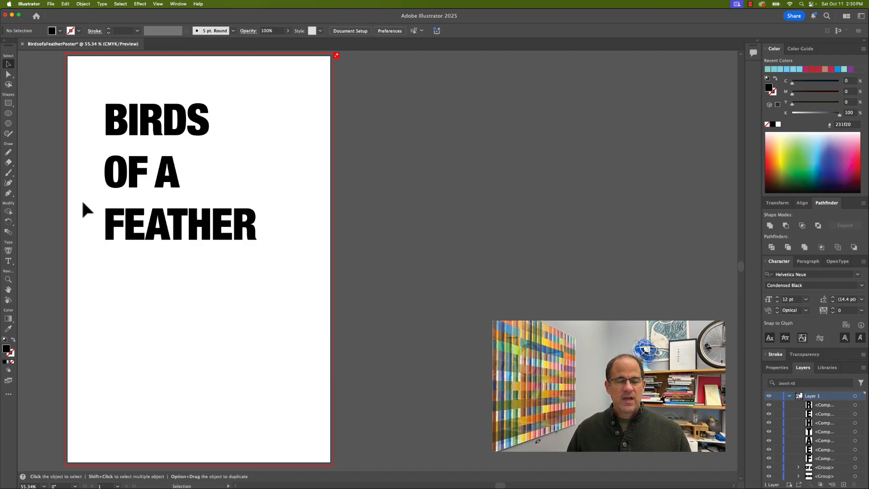
pyautogui.moveTo(82, 202); pyautogui.dragTo(267, 254)
pyautogui.press('a')
pyautogui.press('super+g')
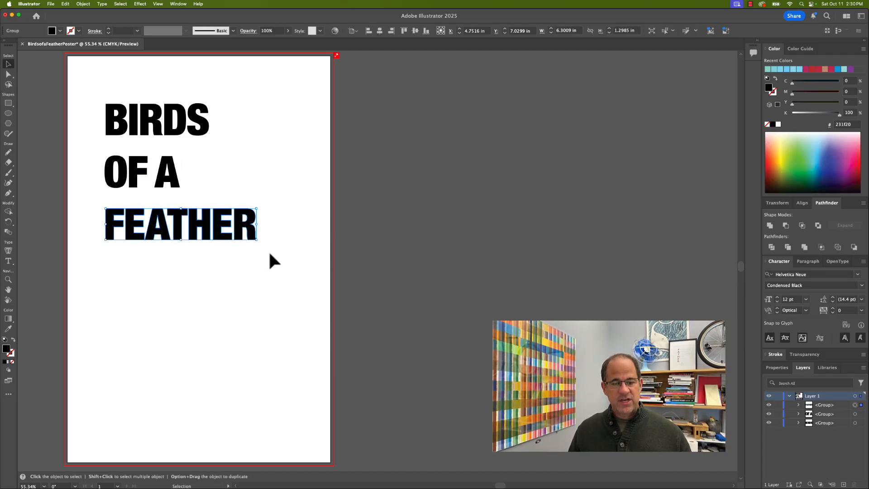
pyautogui.press('v')
pyautogui.click(263, 247)
# Step: Move BIRDS, OF A and FEATHER separately upward into a tighter stack, with OF A right-aligned under BIRDS
pyautogui.moveTo(141, 118); pyautogui.dragTo(134, 100)
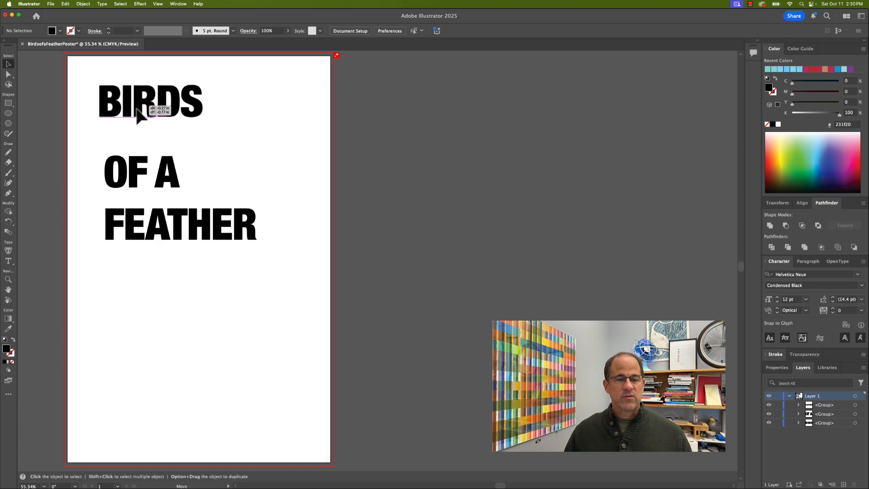
pyautogui.moveTo(137, 179); pyautogui.dragTo(159, 156)
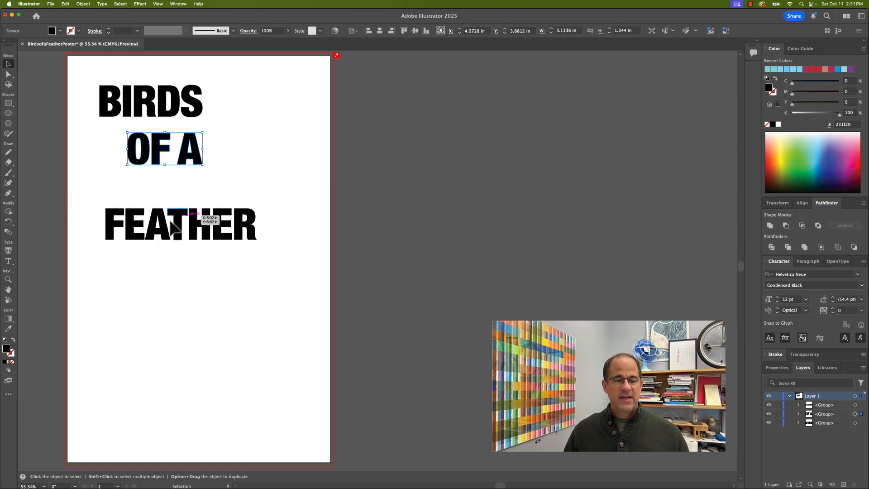
pyautogui.moveTo(186, 234); pyautogui.dragTo(174, 206)
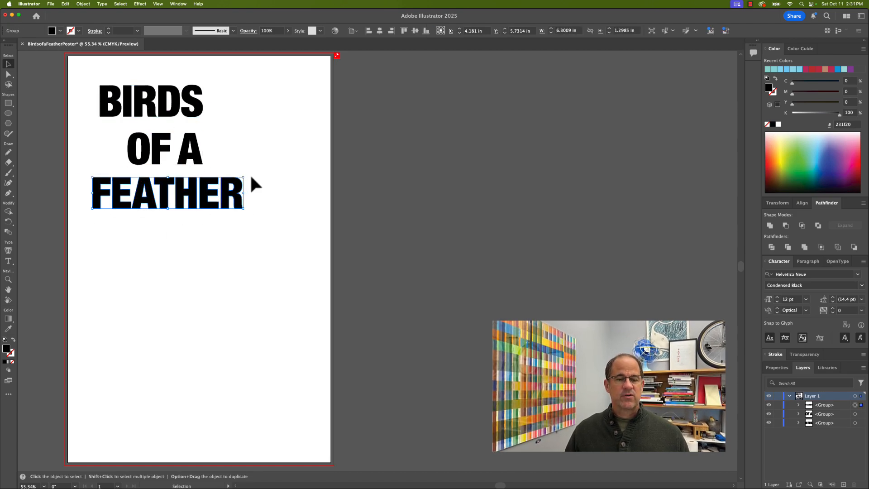
pyautogui.click(245, 147)
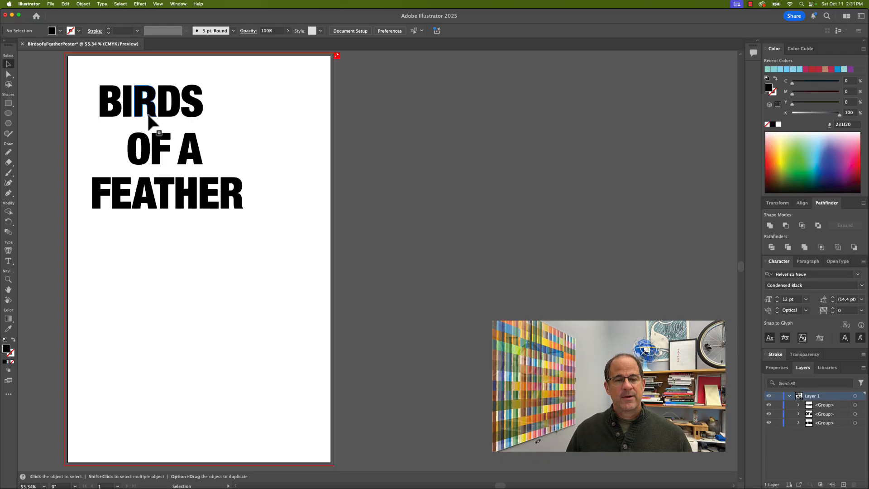
# Step: Enlarge BIRDS to about 10.86 in wide and position it across the top of the artboard
pyautogui.click(168, 114)
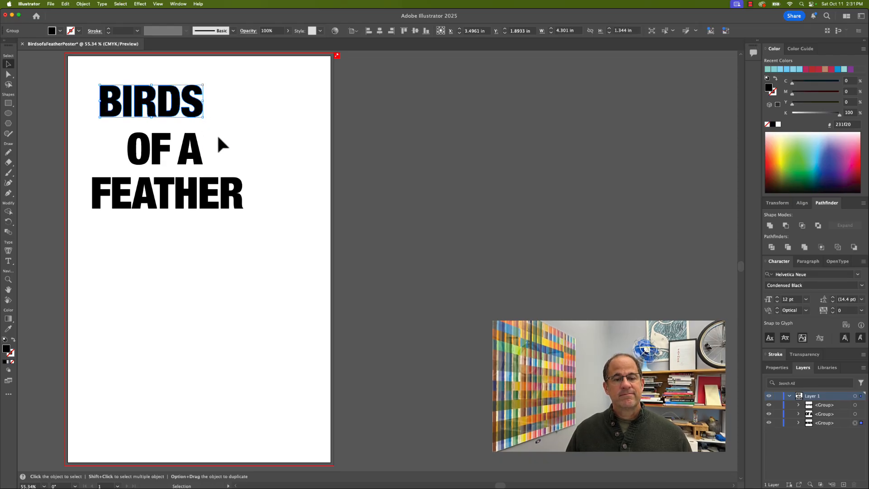
pyautogui.rightClick(202, 116)
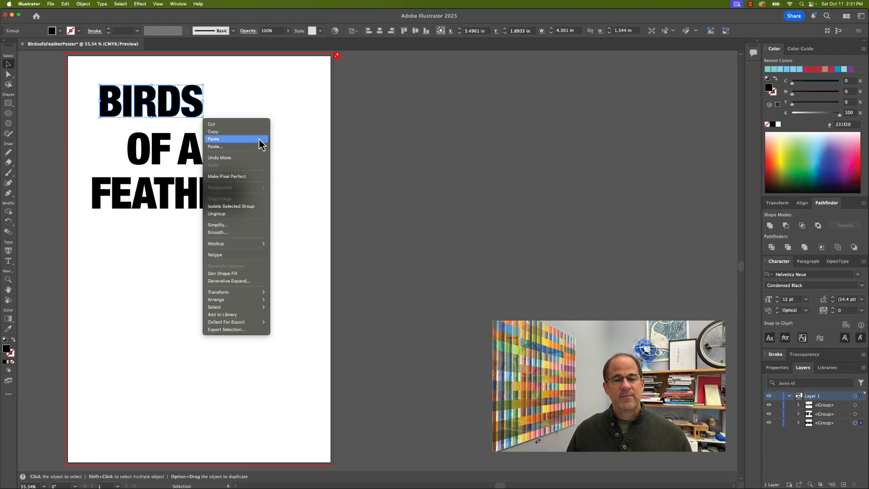
pyautogui.click(228, 91)
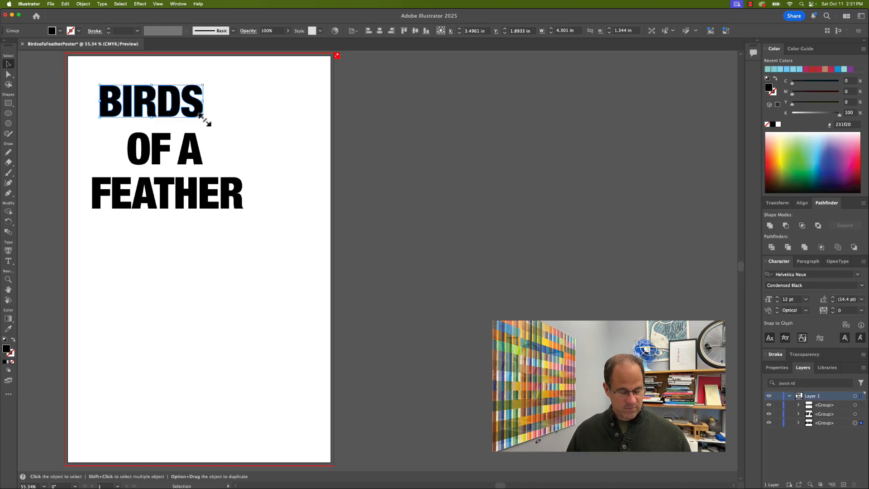
pyautogui.moveTo(202, 117); pyautogui.dragTo(350, 213)
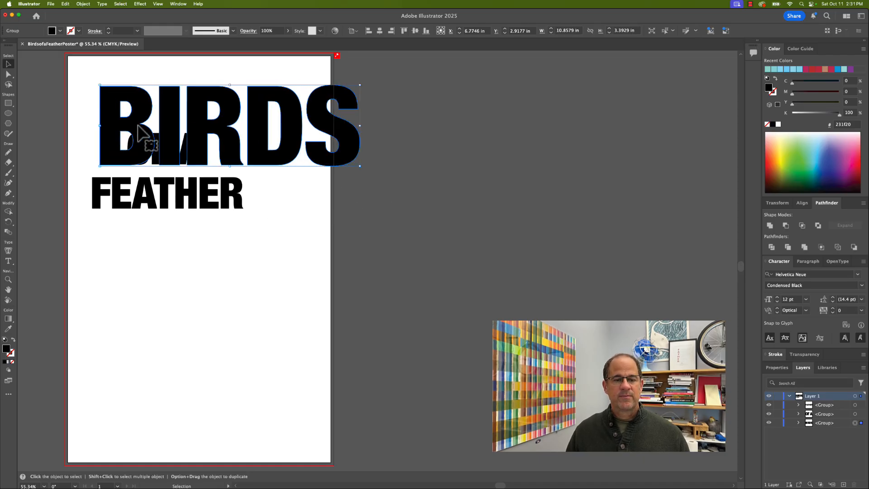
pyautogui.moveTo(138, 126); pyautogui.dragTo(108, 99)
# Step: Move OF A left beneath the enlarged BIRDS and FEATHER down below the artboard's middle, then select OF A
pyautogui.moveTo(143, 158); pyautogui.dragTo(106, 167)
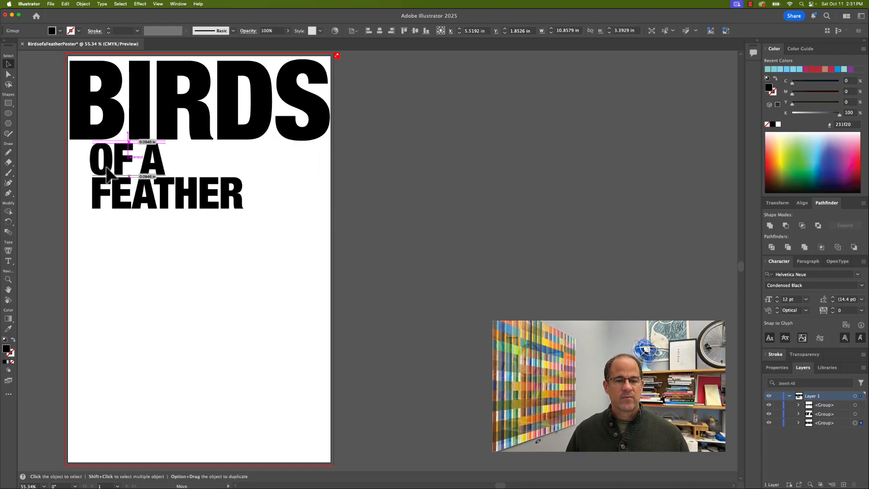
pyautogui.moveTo(140, 199); pyautogui.dragTo(194, 301)
pyautogui.click(160, 171)
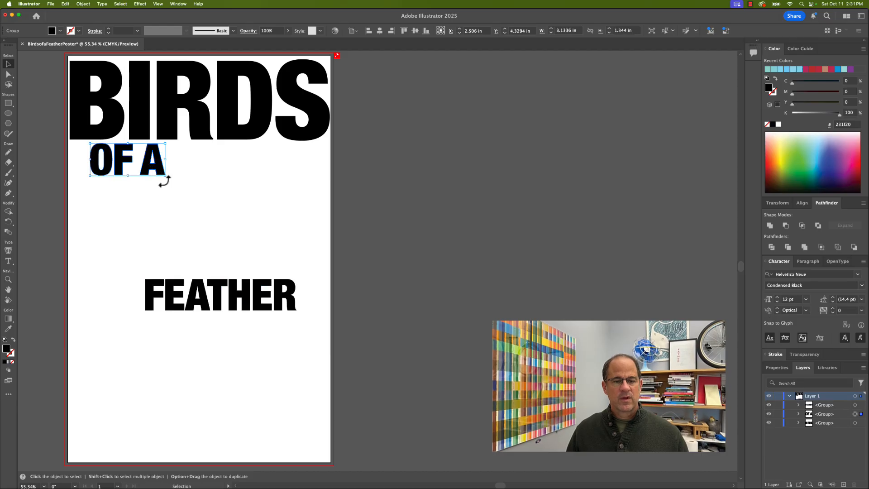
# Step: Enlarge OF A to about 8.15 in wide and place it at the artboard's left edge directly beneath BIRDS
pyautogui.moveTo(165, 176); pyautogui.dragTo(288, 262)
pyautogui.moveTo(237, 209); pyautogui.dragTo(213, 210)
pyautogui.keyDown('shift'); pyautogui.click(234, 138); pyautogui.keyUp('shift')
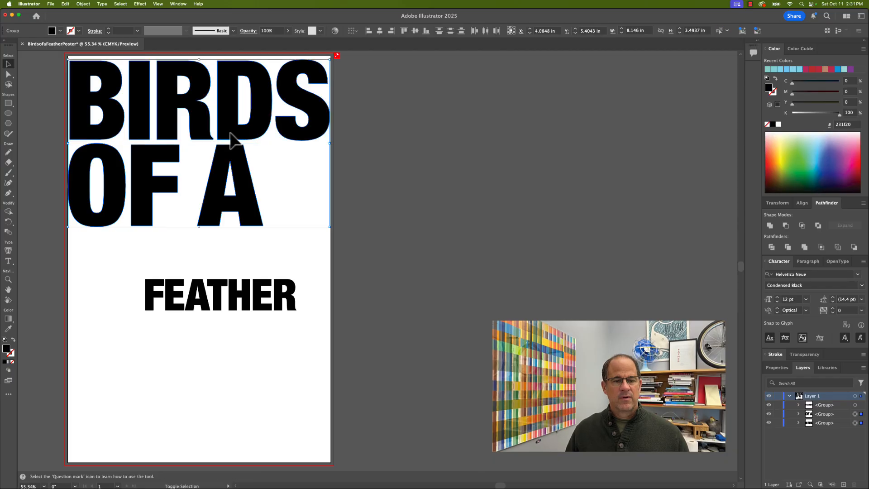
# Step: Move FEATHER up beneath OF A, enlarge it to about 10.12 in wide, and deselect it
pyautogui.moveTo(268, 307); pyautogui.dragTo(181, 257)
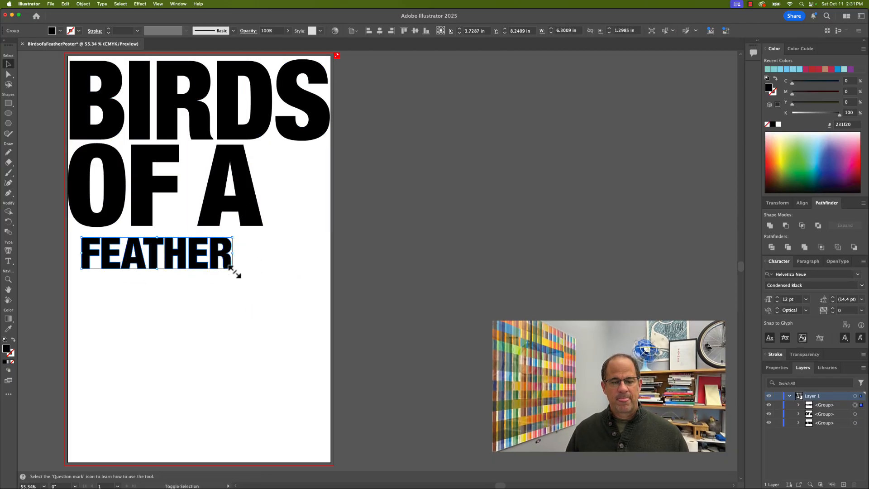
pyautogui.moveTo(233, 270); pyautogui.dragTo(324, 288)
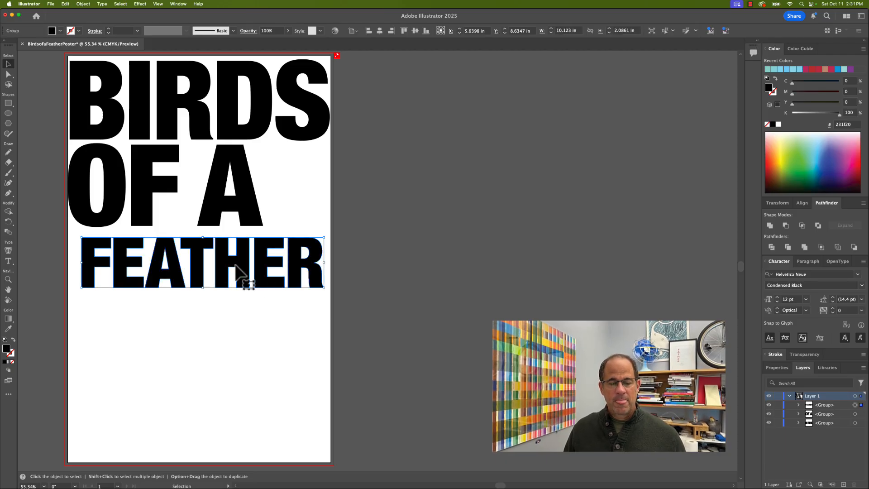
pyautogui.click(344, 231)
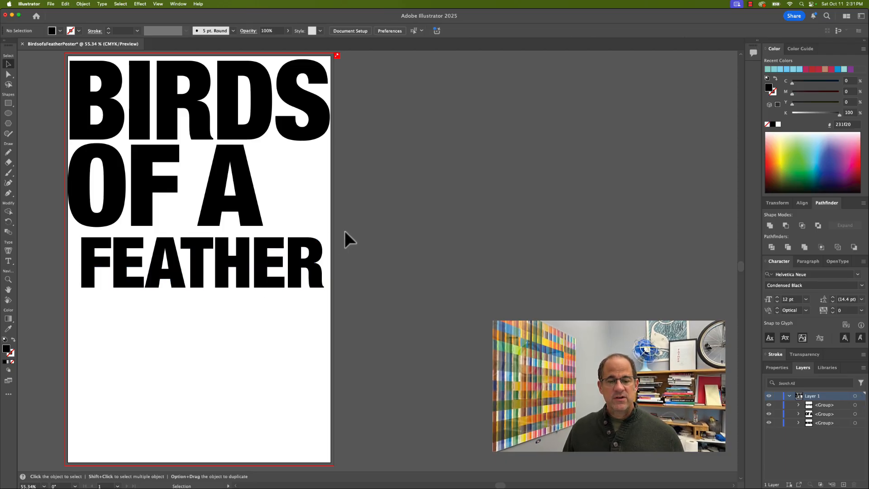
# Step: Ungroup the letters of FEATHER and deselect them
pyautogui.click(247, 276)
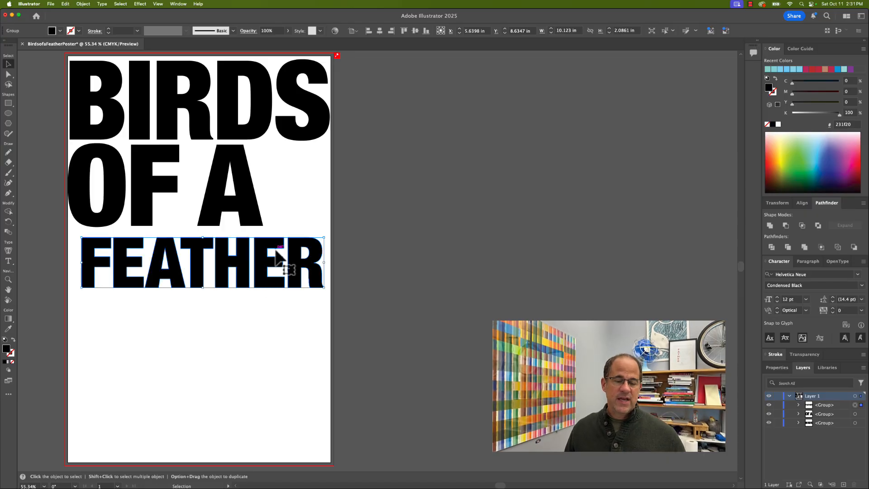
pyautogui.click(368, 240)
pyautogui.click(248, 274)
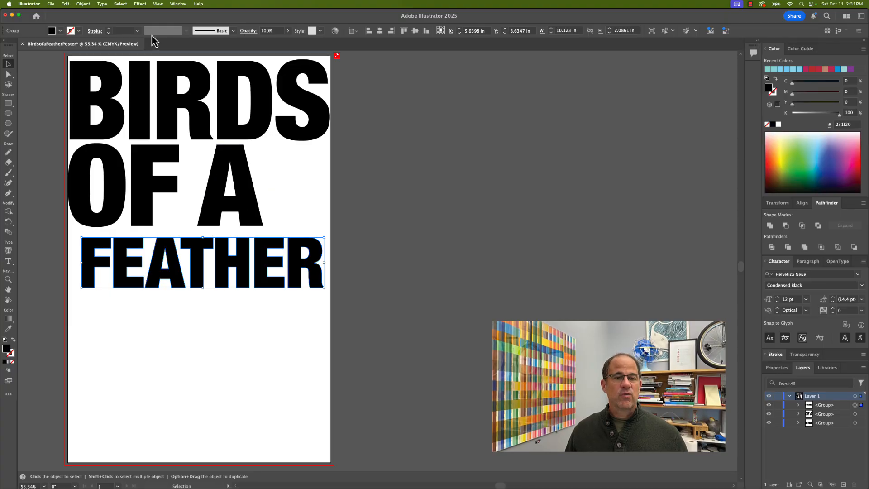
pyautogui.click(84, 4)
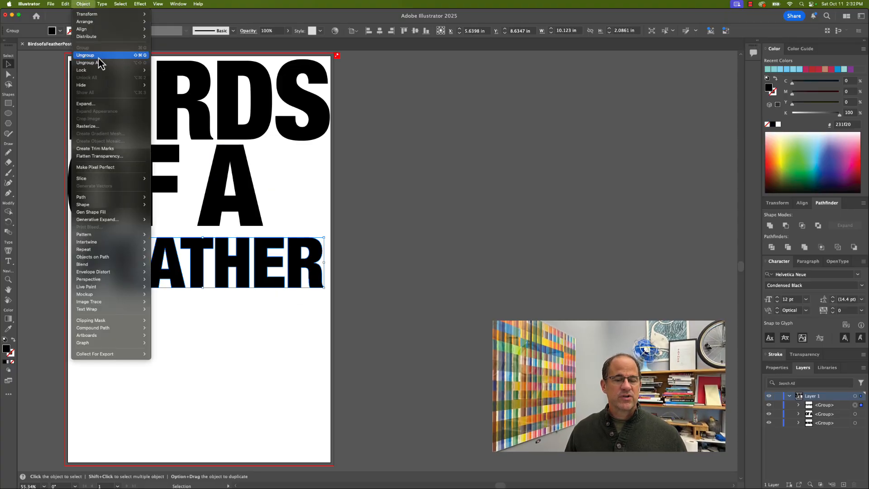
pyautogui.click(99, 57)
pyautogui.click(337, 268)
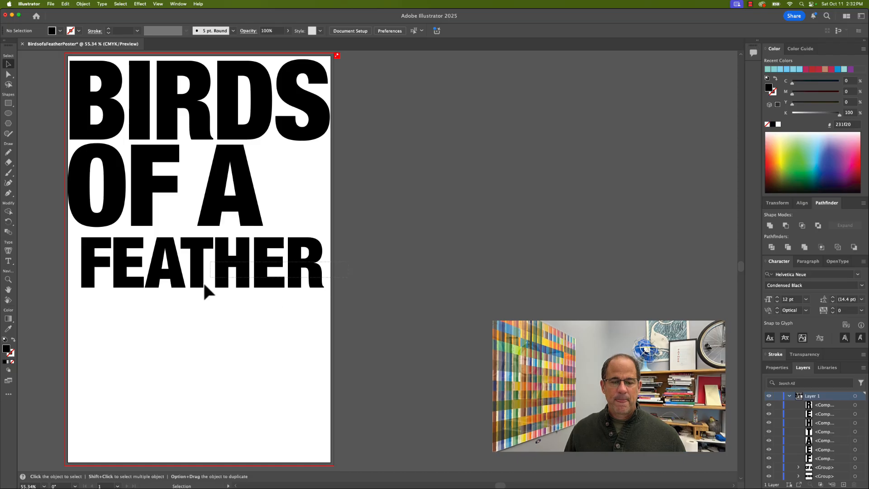
# Step: Move THER beneath FEA, left-aligned, and group all seven letters again
pyautogui.moveTo(203, 285); pyautogui.dragTo(128, 333)
pyautogui.click(238, 273)
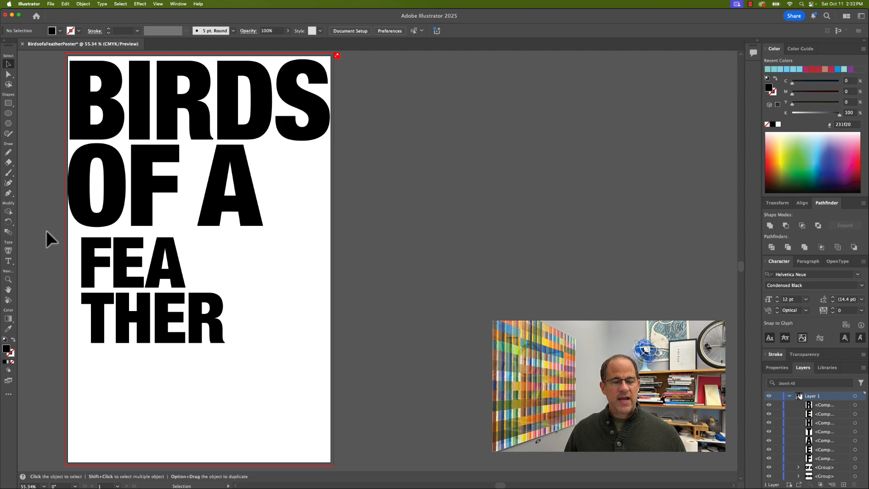
pyautogui.moveTo(70, 233); pyautogui.dragTo(245, 356)
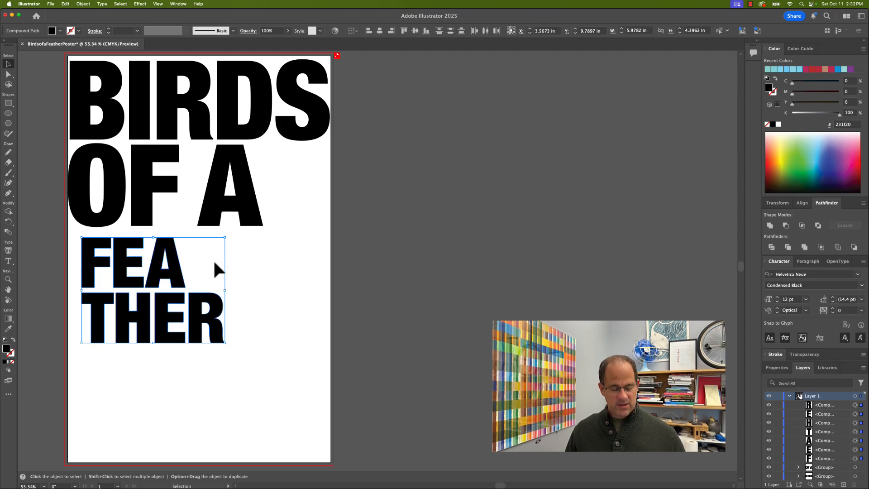
pyautogui.press('super+g')
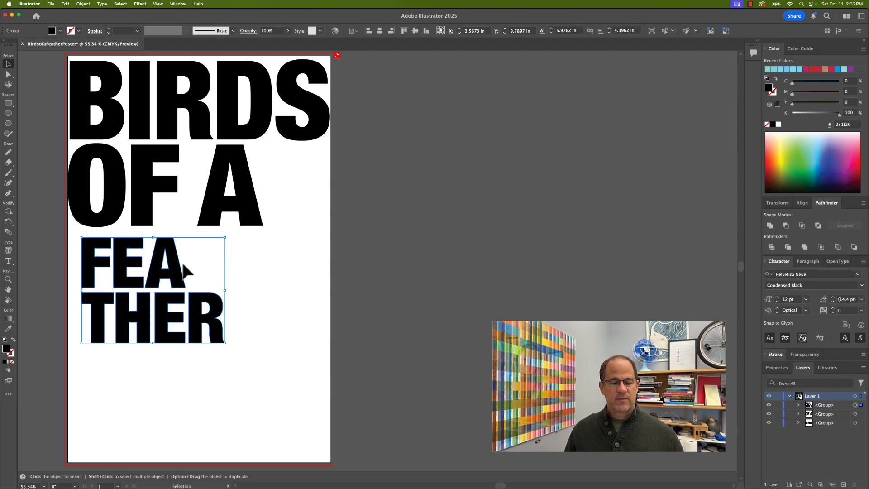
# Step: Undo the regrouping, the move of THER and the ungrouping of FEATHER
pyautogui.press('super+z')
pyautogui.press('super+z')
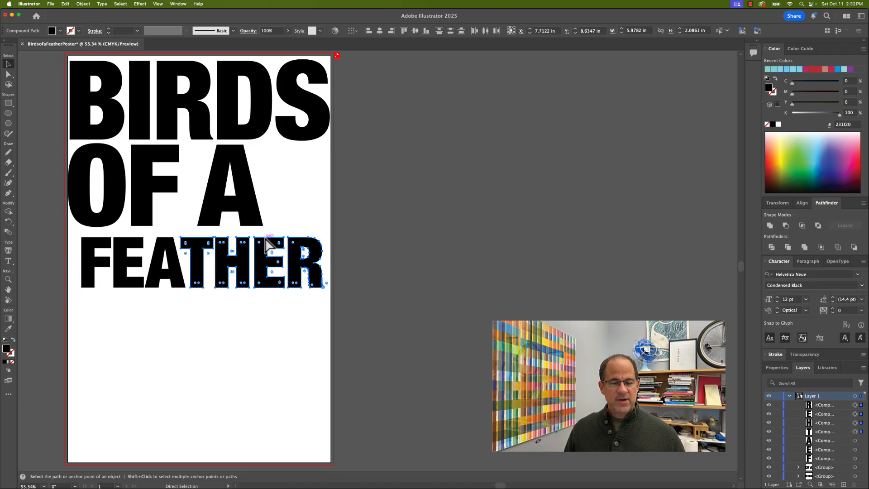
pyautogui.click(322, 214)
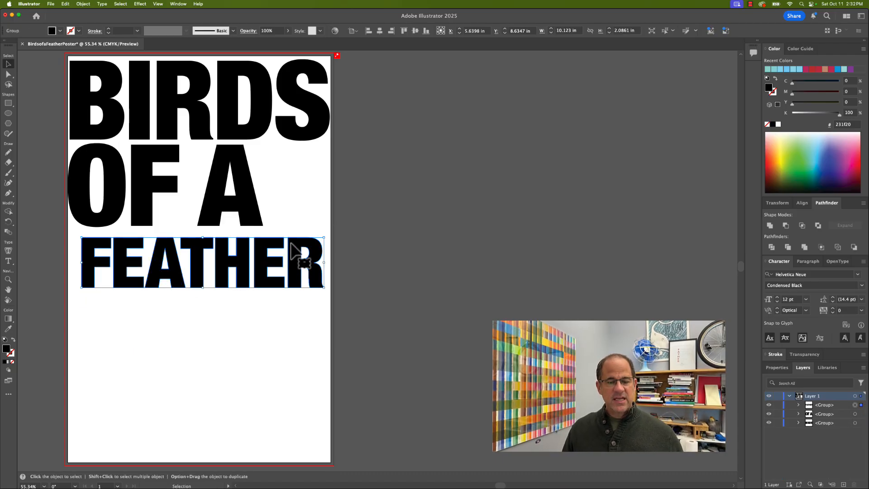
pyautogui.click(326, 247)
# Step: Center FEATHER horizontally on the artboard, isolate its group, and move THER onto a second line left-aligned beneath FEA
pyautogui.moveTo(308, 260)
pyautogui.mouseDown()
pyautogui.moveTo(305, 275)
pyautogui.moveTo(309, 263)
pyautogui.mouseUp()
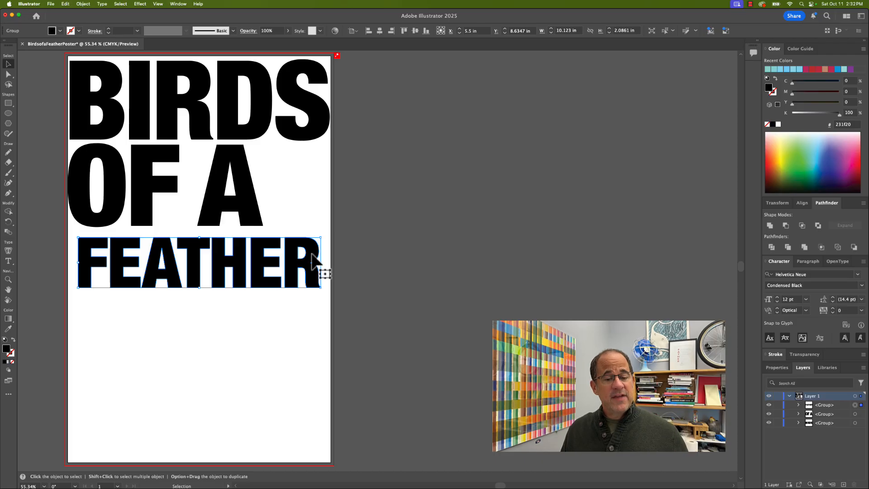
pyautogui.doubleClick(237, 271)
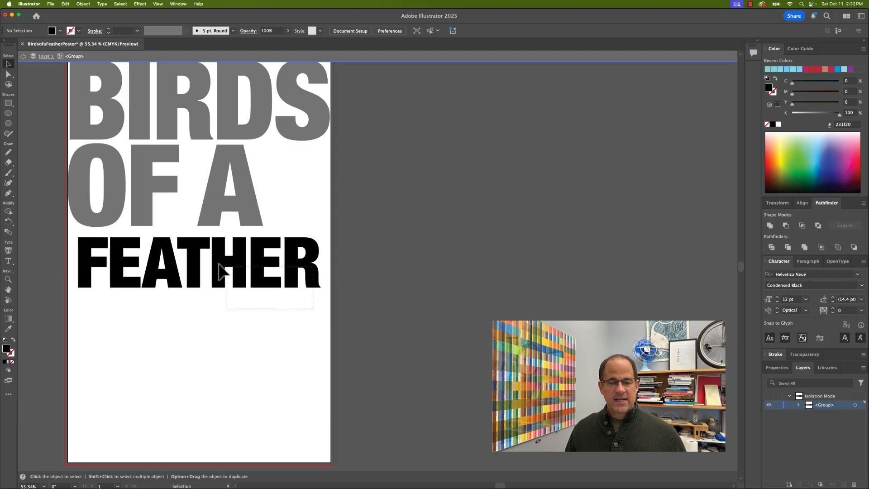
pyautogui.click(205, 252)
pyautogui.moveTo(202, 247); pyautogui.dragTo(101, 296)
pyautogui.click(248, 284)
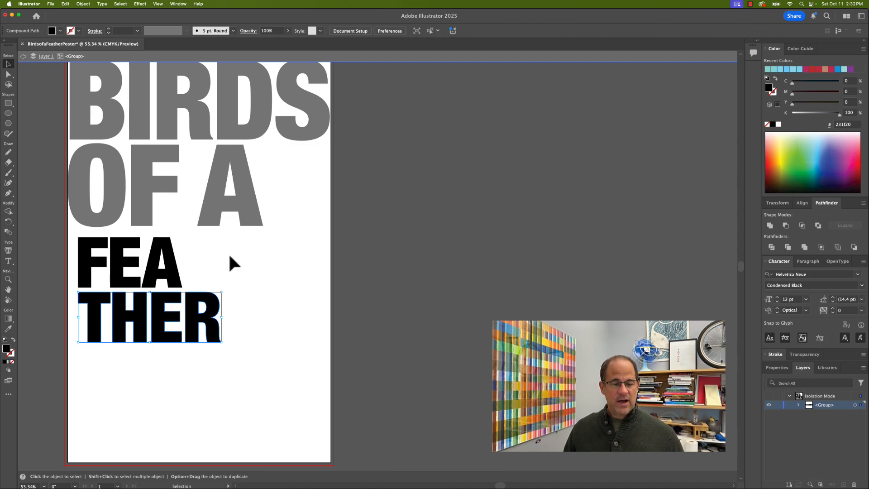
# Step: Enlarge FEA to about 6.04 in wide, then move FEA and THER together down into the artboard's lower half
pyautogui.click(189, 264)
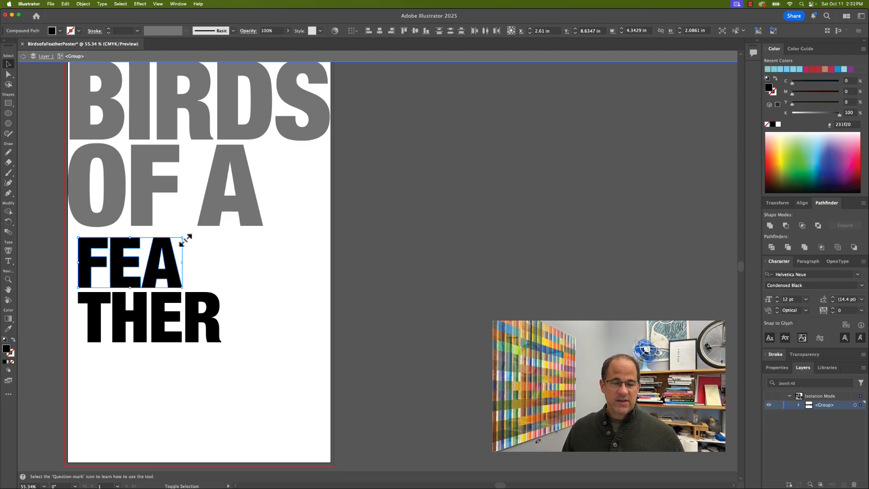
pyautogui.moveTo(185, 241); pyautogui.dragTo(229, 219)
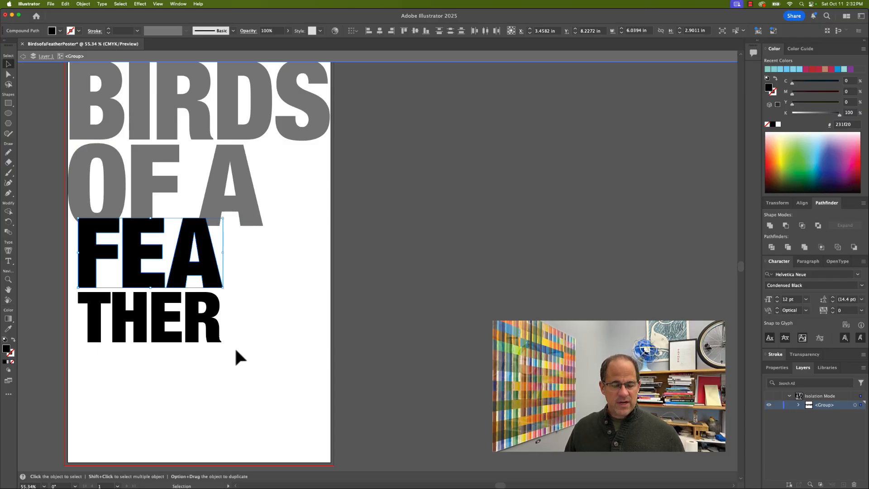
pyautogui.keyDown('shift'); pyautogui.click(105, 297); pyautogui.keyUp('shift')
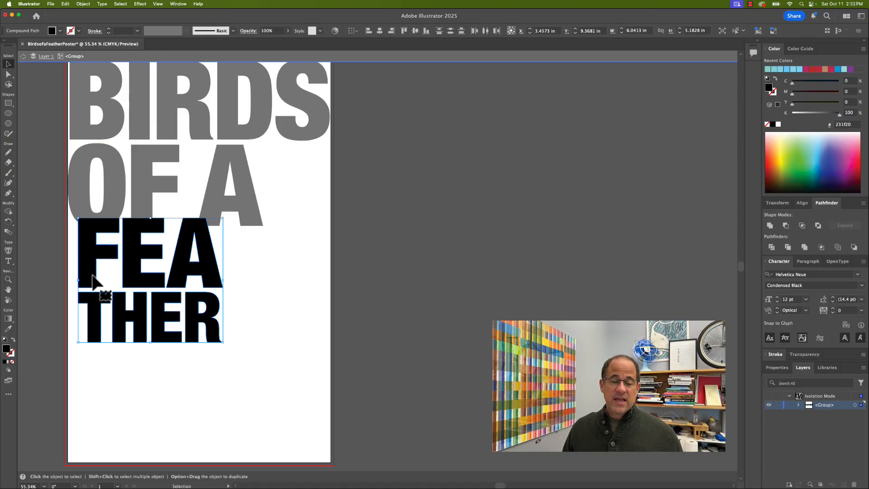
pyautogui.moveTo(92, 275); pyautogui.dragTo(124, 315)
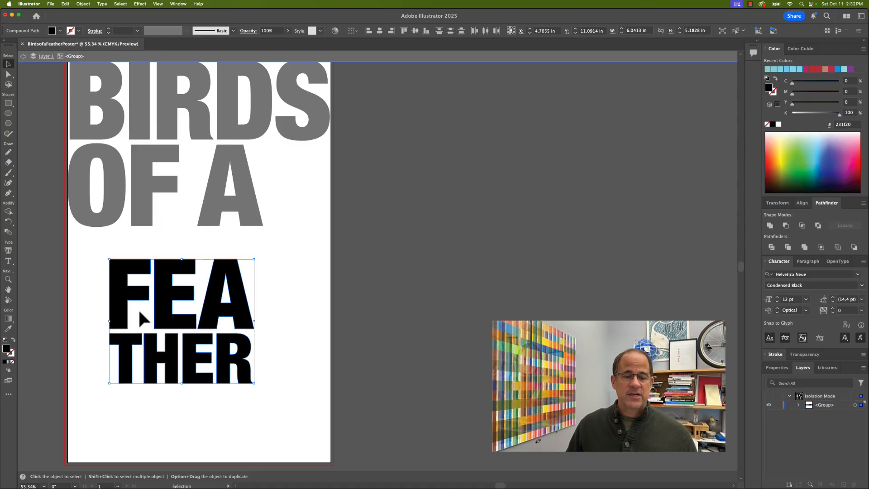
pyautogui.click(78, 300)
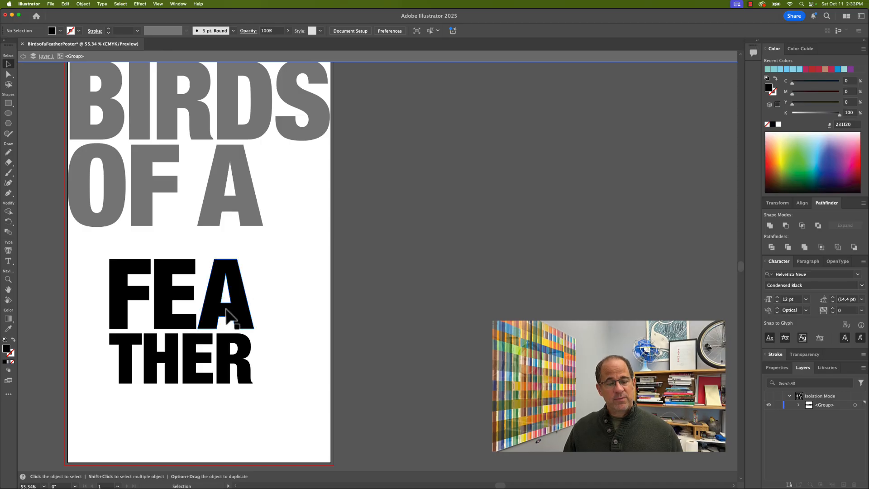
# Step: Tighten the letter spacing in FEA by moving the E and the A horizontally until the letters nearly touch
pyautogui.moveTo(214, 305)
pyautogui.mouseDown()
pyautogui.moveTo(224, 299)
pyautogui.moveTo(212, 308)
pyautogui.mouseUp()
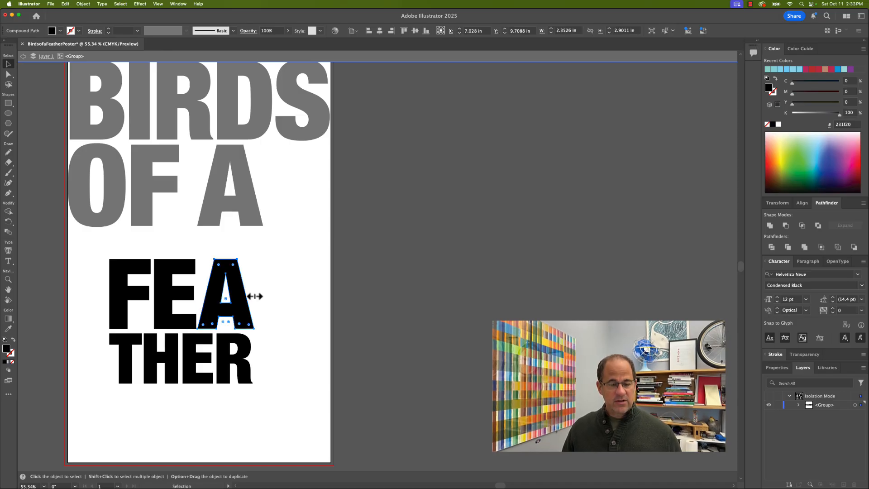
pyautogui.doubleClick(459, 284)
pyautogui.moveTo(246, 320)
pyautogui.mouseDown()
pyautogui.moveTo(258, 300)
pyautogui.moveTo(271, 306)
pyautogui.moveTo(205, 304)
pyautogui.moveTo(216, 296)
pyautogui.moveTo(235, 324)
pyautogui.mouseUp()
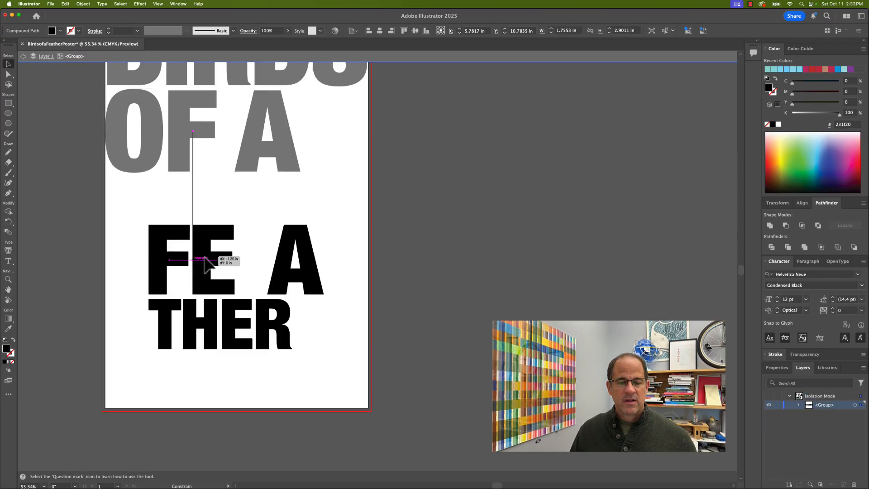
pyautogui.moveTo(204, 257); pyautogui.dragTo(252, 259)
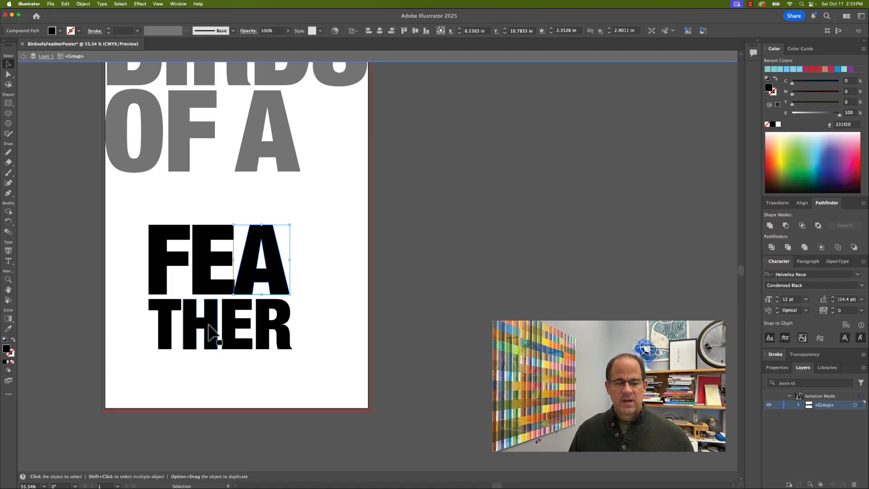
# Step: Tighten the letter spacing in THER by moving its letters closer together horizontally
pyautogui.moveTo(210, 326); pyautogui.dragTo(261, 327)
pyautogui.press('super+z')
pyautogui.press('super+shift+z')
pyautogui.click(291, 319)
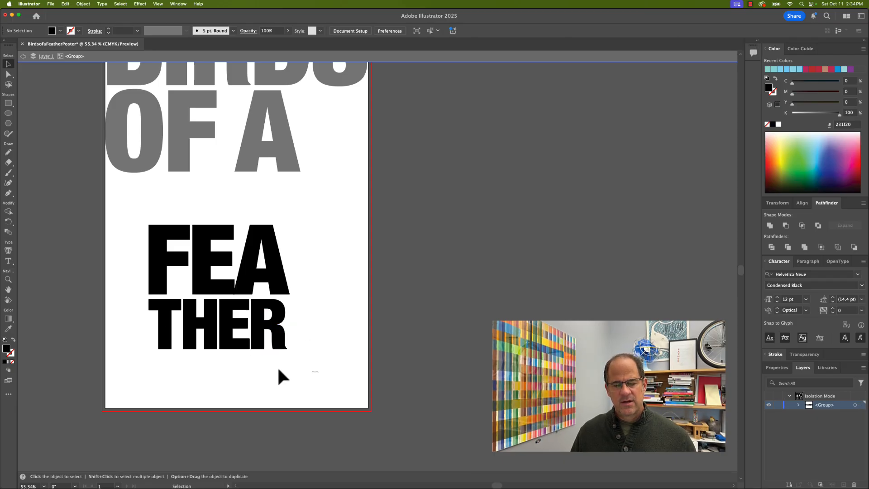
# Step: Enlarge THER slightly to match the width of FEA and leave isolation mode
pyautogui.moveTo(317, 369); pyautogui.dragTo(152, 304)
pyautogui.moveTo(289, 322); pyautogui.dragTo(291, 324)
pyautogui.click(321, 329)
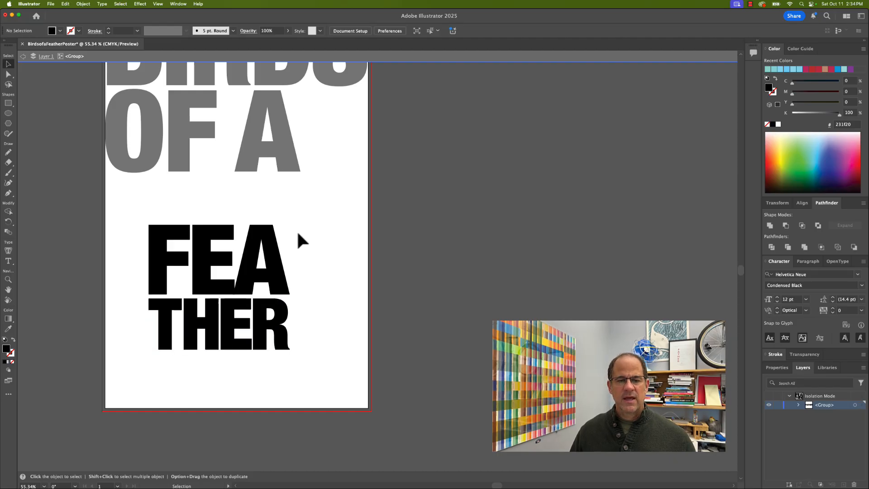
pyautogui.moveTo(320, 223); pyautogui.dragTo(317, 350)
pyautogui.press('Escape')
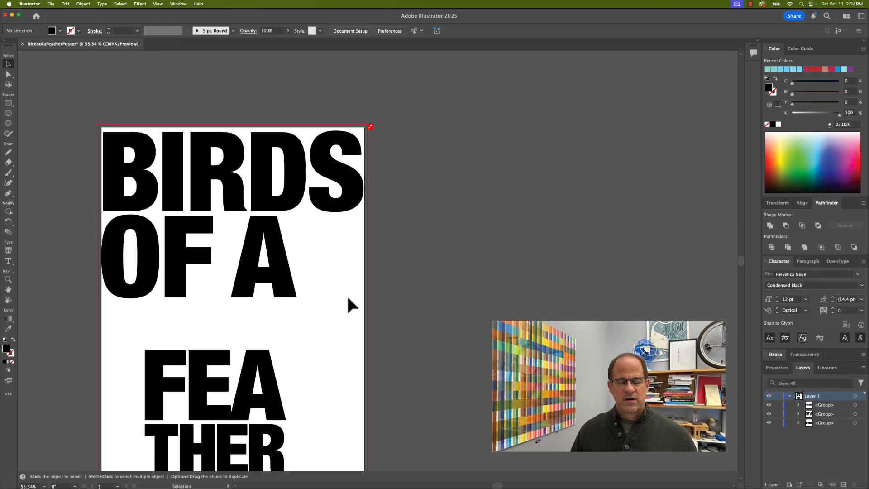
# Step: Isolate the OF A group, move the F and the A left to tighten the spacing, and leave isolation mode
pyautogui.click(180, 273)
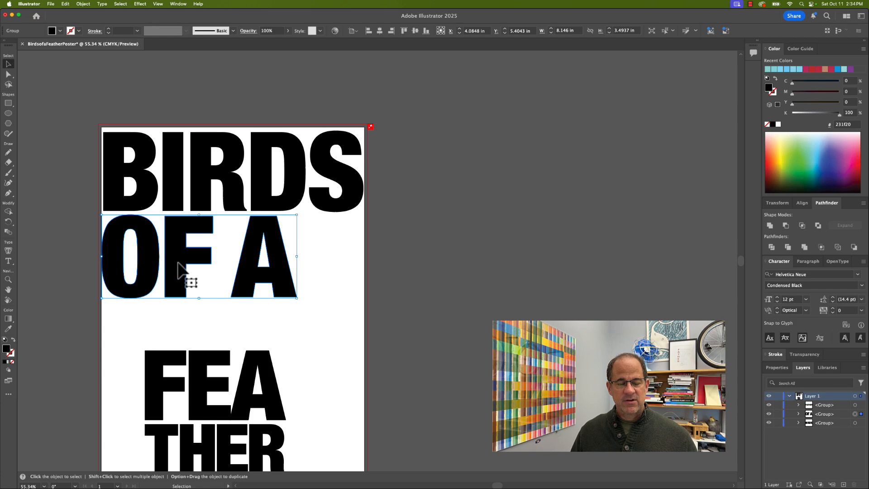
pyautogui.doubleClick(180, 272)
pyautogui.moveTo(178, 262); pyautogui.dragTo(175, 262)
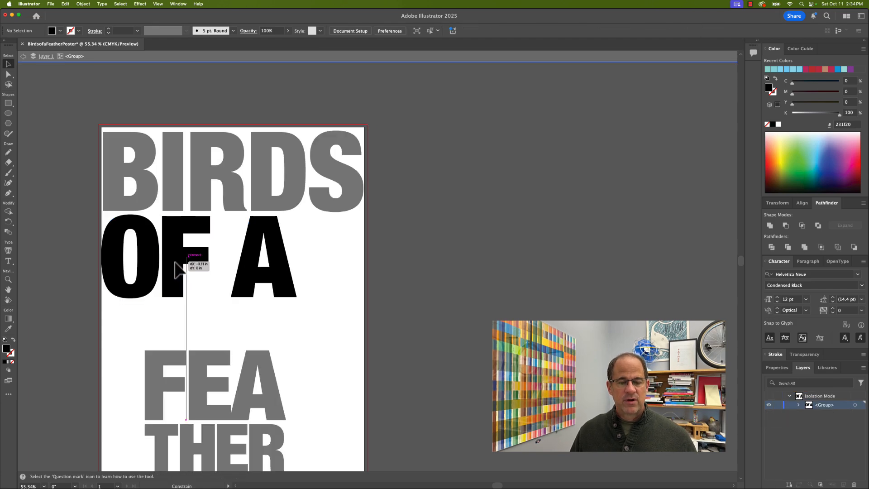
pyautogui.moveTo(244, 261); pyautogui.dragTo(233, 259)
pyautogui.click(294, 255)
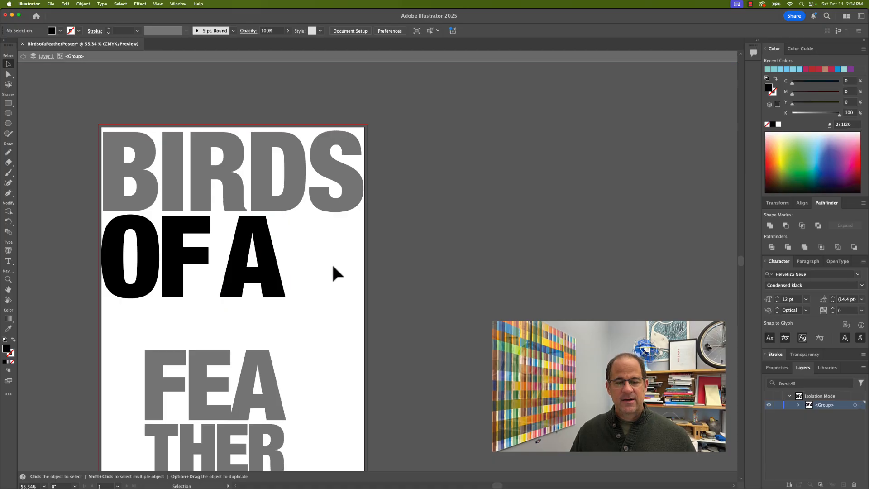
pyautogui.doubleClick(421, 282)
# Step: Isolate the BIRDS group and move the I and the R left to tighten their spacing after the B
pyautogui.click(171, 177)
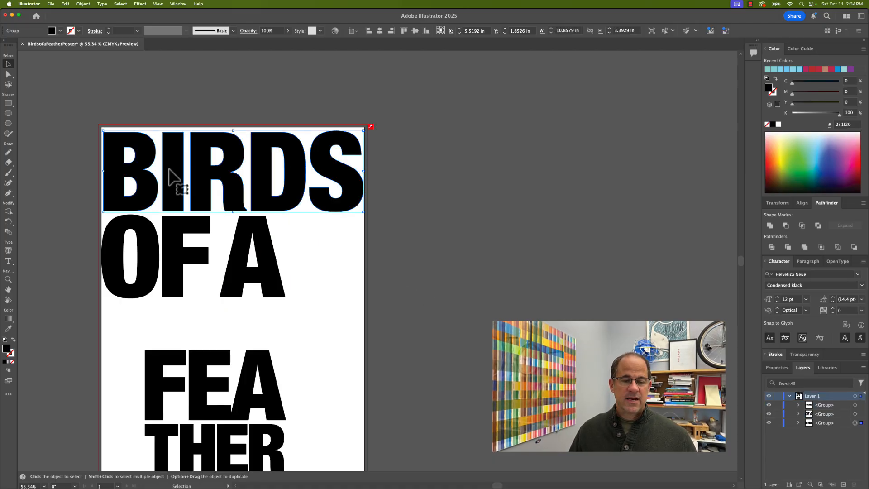
pyautogui.doubleClick(171, 175)
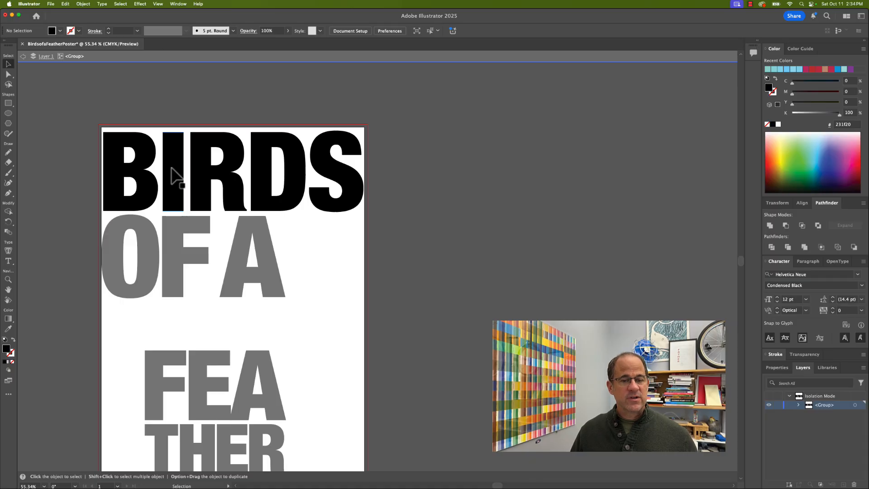
pyautogui.moveTo(172, 174); pyautogui.dragTo(226, 165)
pyautogui.hscroll(-2, 186, 166)
pyautogui.press('super+z')
pyautogui.keyDown('shift'); pyautogui.click(208, 171); pyautogui.keyUp('shift')
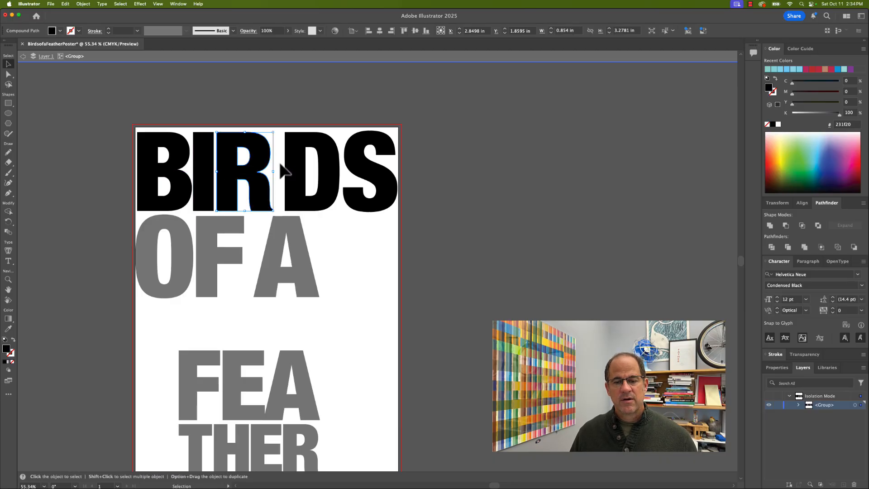
# Step: Move the D and the S of BIRDS left against their neighboring letters, nudging the S until it nearly touches the D
pyautogui.moveTo(291, 175); pyautogui.dragTo(281, 175)
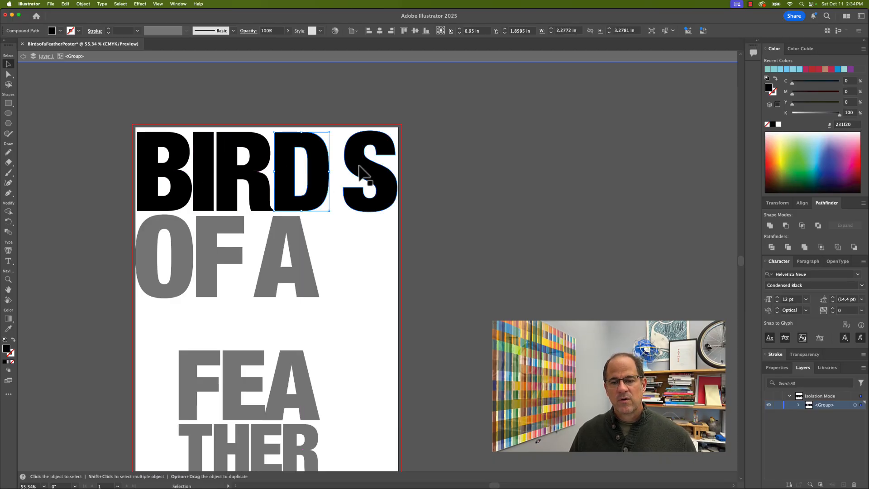
pyautogui.moveTo(359, 172); pyautogui.dragTo(347, 172)
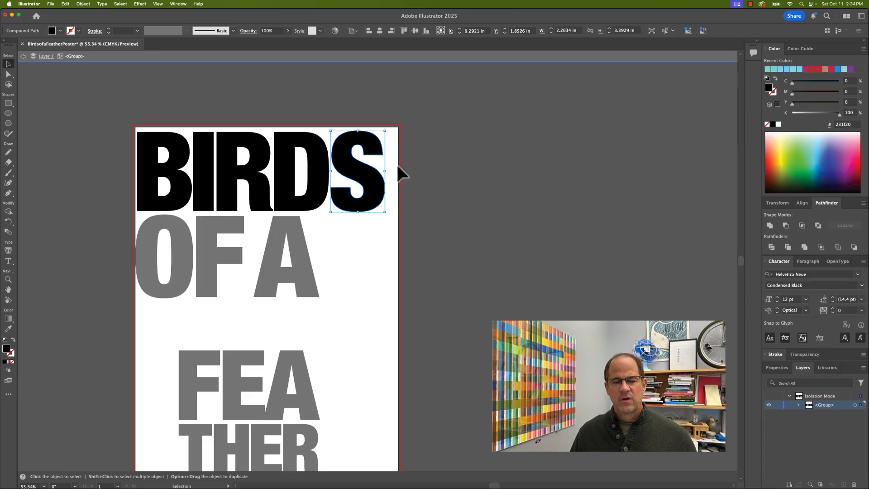
pyautogui.click(398, 164)
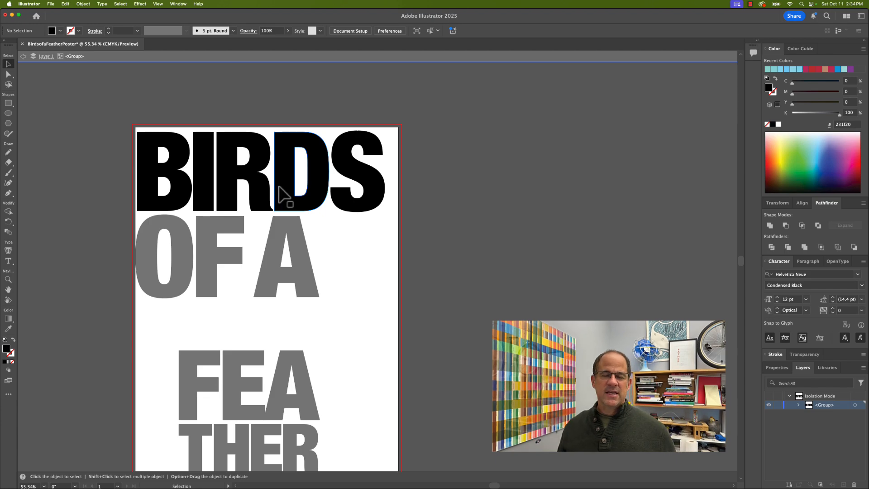
pyautogui.moveTo(354, 176); pyautogui.dragTo(351, 174)
pyautogui.click(409, 171)
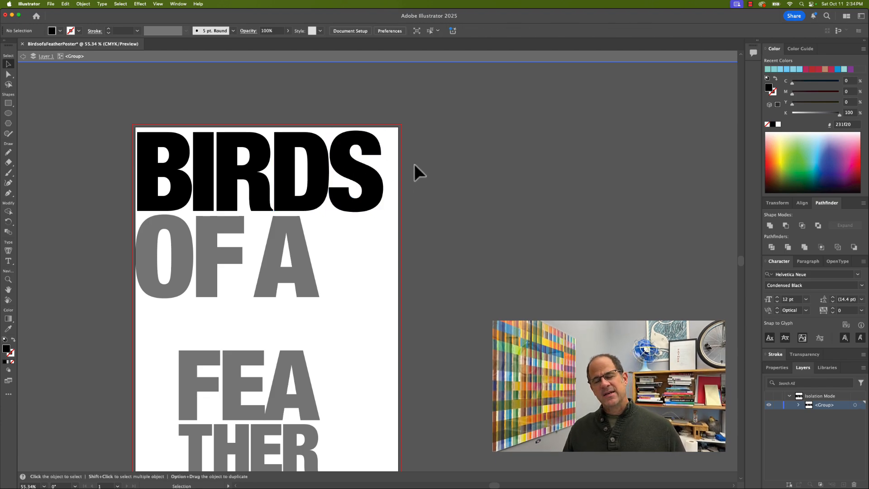
pyautogui.click(378, 184)
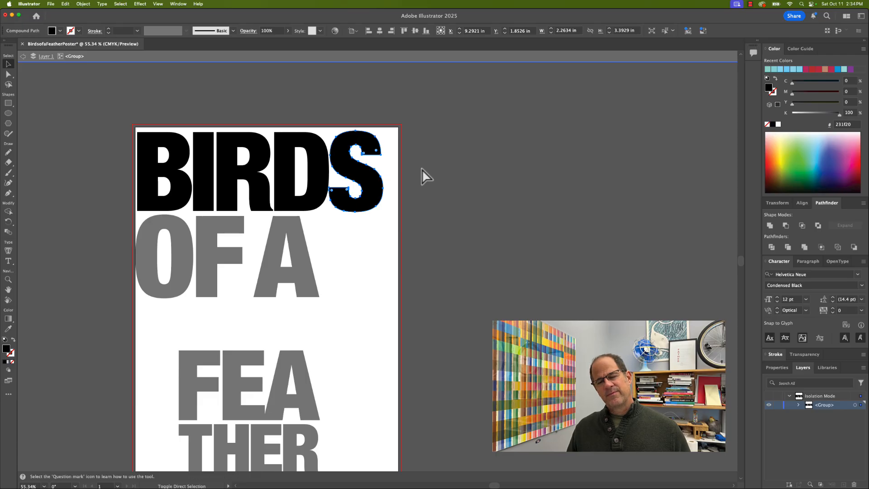
pyautogui.click(425, 167)
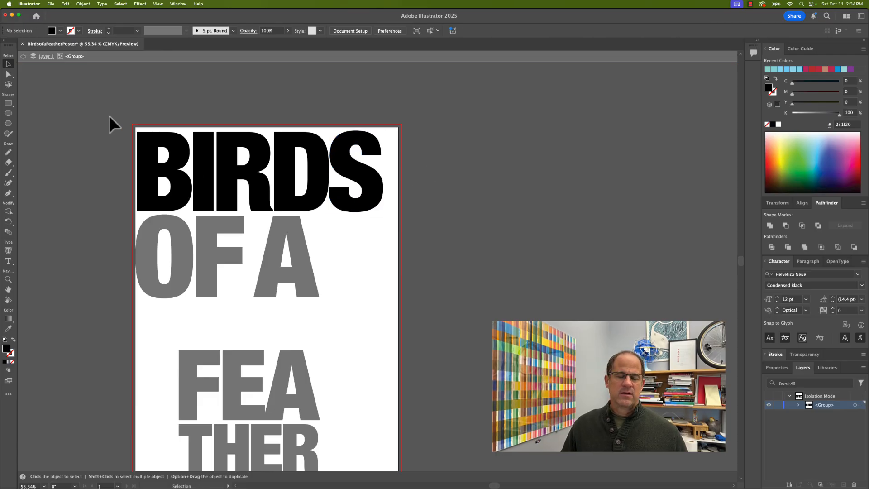
# Step: Leave group isolation and proportionally enlarge the word BIRDS until it extends slightly past both side edges of the poster
pyautogui.doubleClick(492, 192)
pyautogui.scroll(-4, 430, 200)
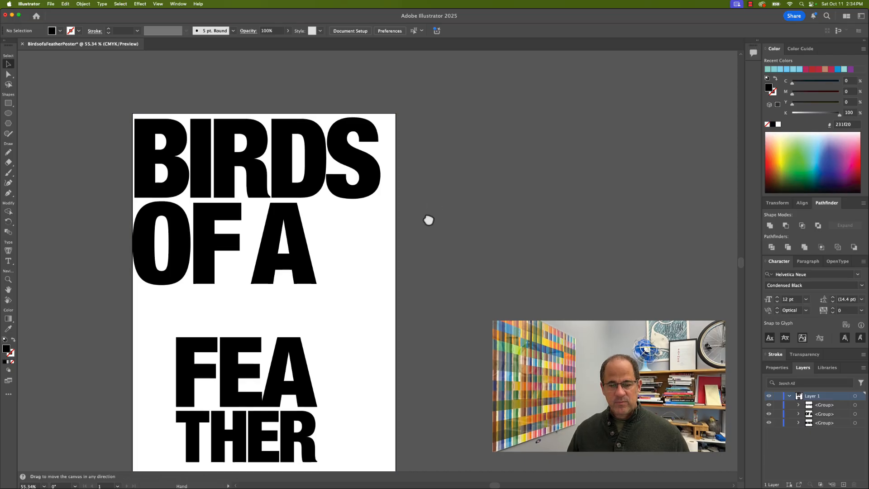
pyautogui.click(338, 162)
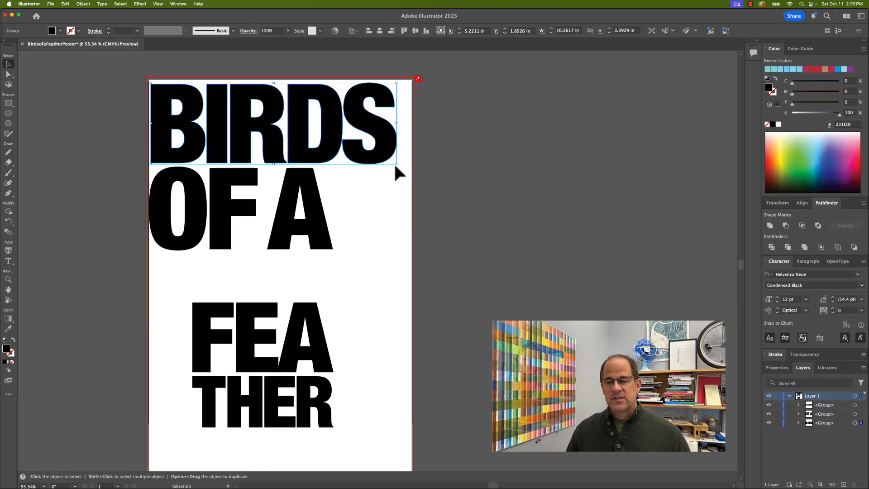
pyautogui.moveTo(395, 164); pyautogui.dragTo(415, 175)
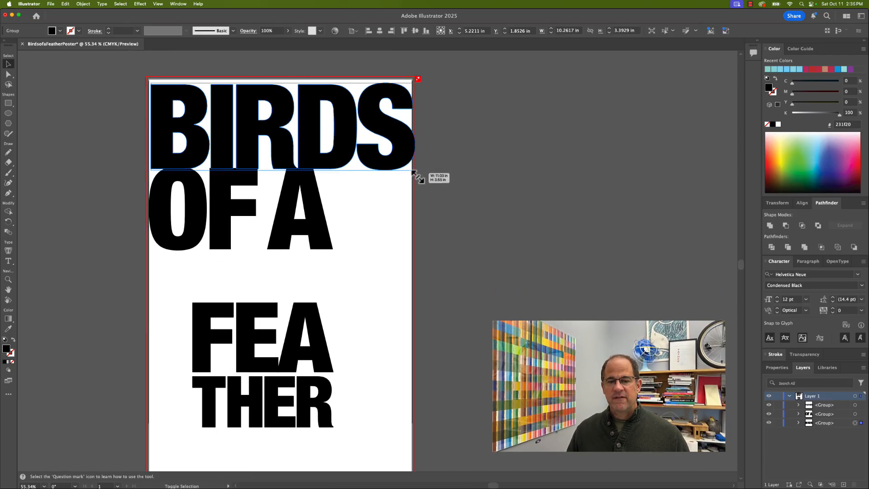
pyautogui.moveTo(152, 171); pyautogui.dragTo(145, 176)
# Step: Reposition OF A closely beneath BIRDS and proportionally enlarge the FEATHER group to about 10.6 in wide
pyautogui.moveTo(381, 229)
pyautogui.mouseDown()
pyautogui.moveTo(412, 229)
pyautogui.moveTo(368, 219)
pyautogui.moveTo(456, 223)
pyautogui.moveTo(364, 218)
pyautogui.moveTo(366, 226)
pyautogui.moveTo(386, 224)
pyautogui.mouseUp()
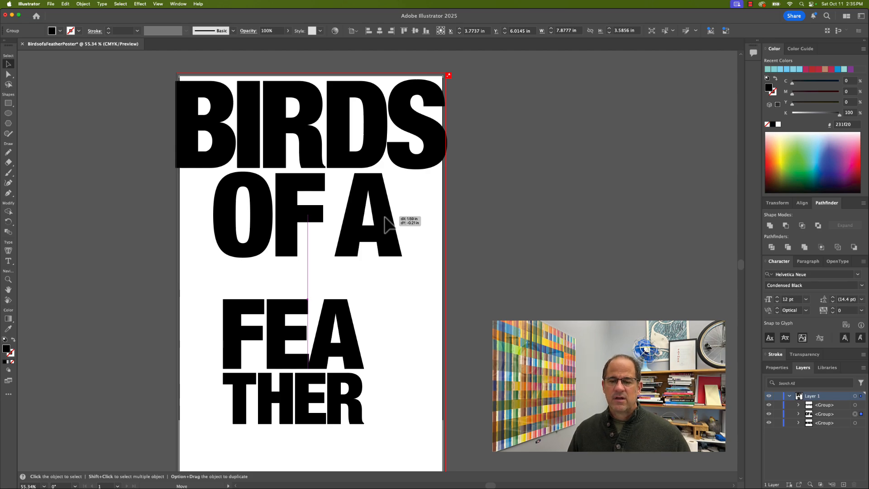
pyautogui.moveTo(386, 216)
pyautogui.mouseDown()
pyautogui.moveTo(393, 217)
pyautogui.moveTo(372, 217)
pyautogui.mouseUp()
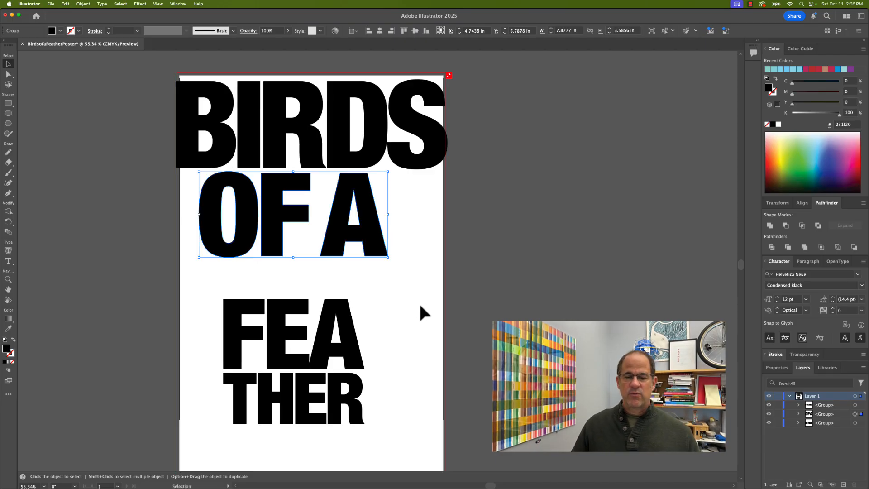
pyautogui.click(359, 345)
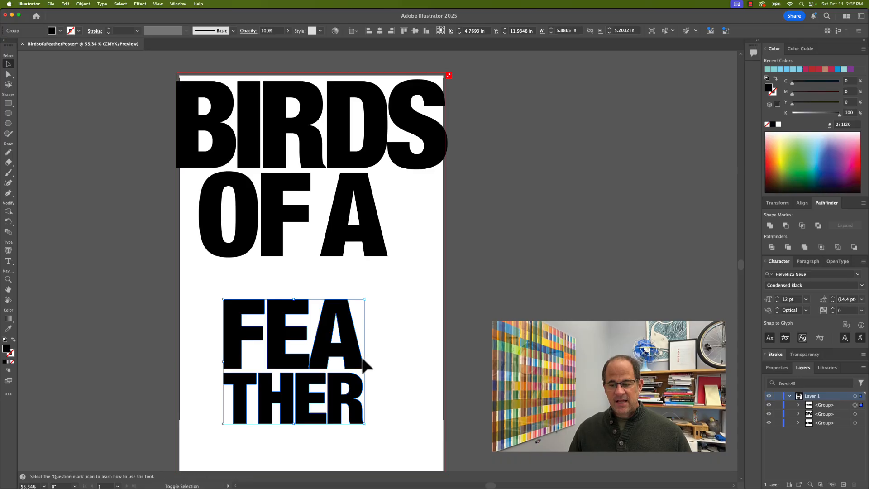
pyautogui.moveTo(368, 364); pyautogui.dragTo(480, 361)
pyautogui.hscroll(-2, 452, 345)
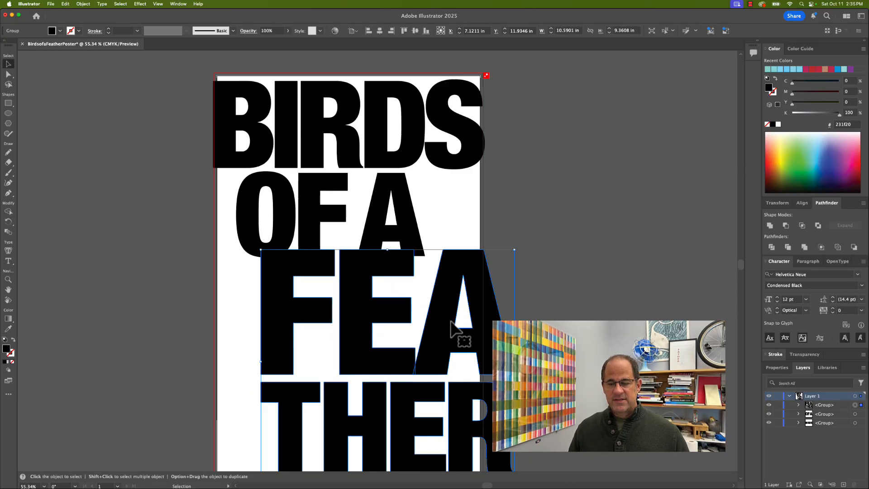
# Step: Scale all three word groups together to about 9.64 by 14.74 in and place them inside the poster's margins
pyautogui.press('space')
pyautogui.moveTo(448, 253); pyautogui.dragTo(447, 226)
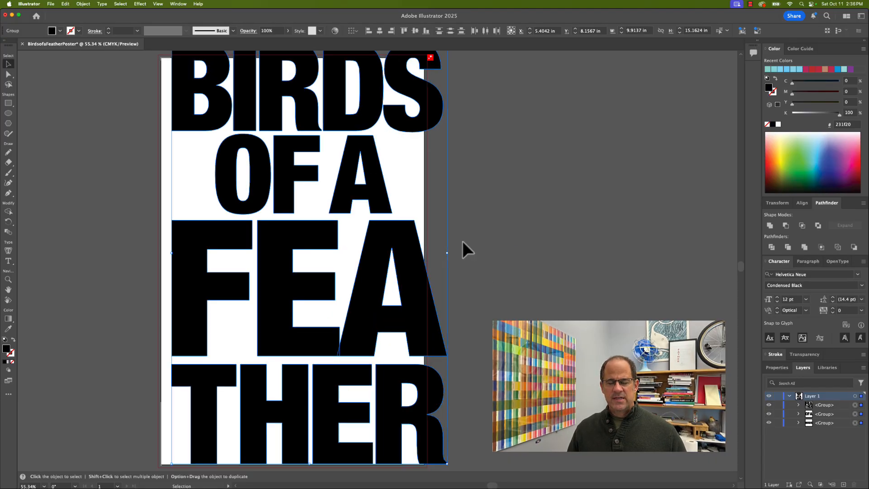
pyautogui.press('space')
pyautogui.moveTo(419, 254); pyautogui.dragTo(394, 238)
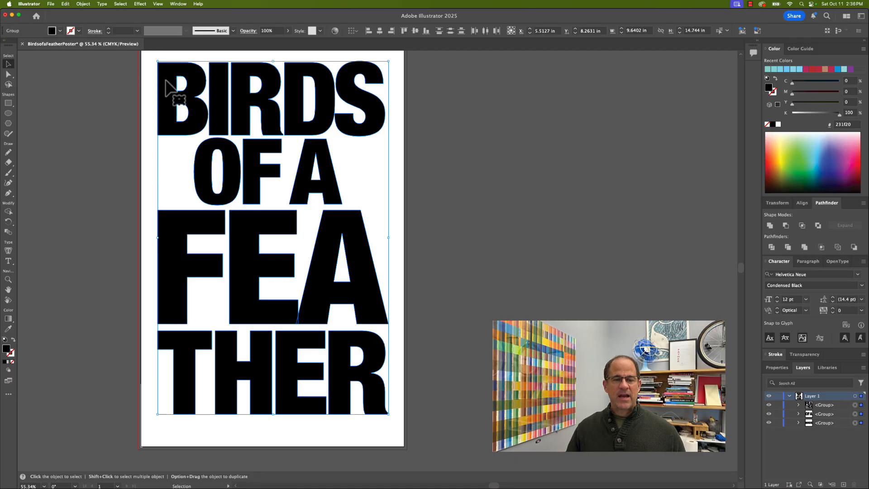
pyautogui.click(428, 115)
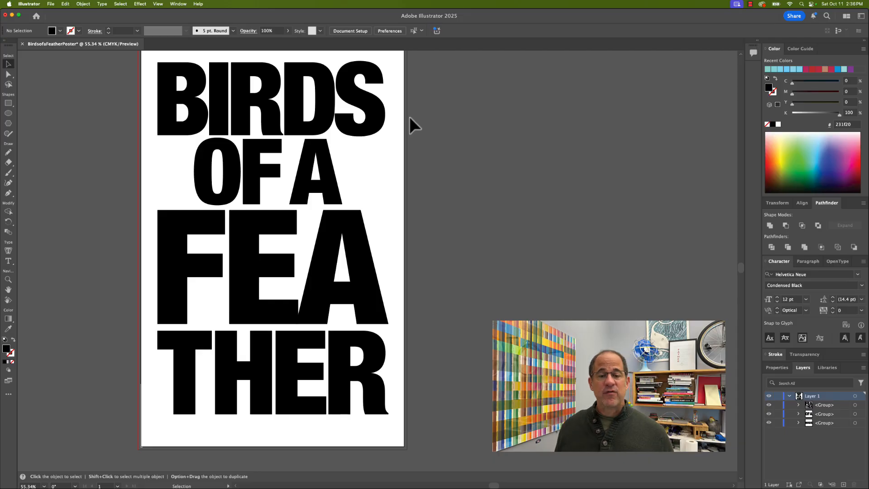
# Step: Duplicate all three word groups and place the copy on the pasteboard to the right of the poster
pyautogui.click(299, 130)
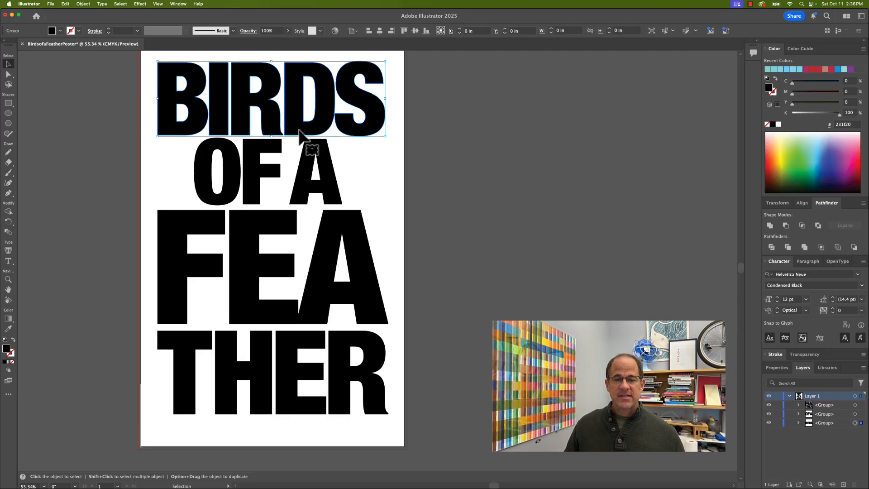
pyautogui.moveTo(401, 103); pyautogui.dragTo(168, 402)
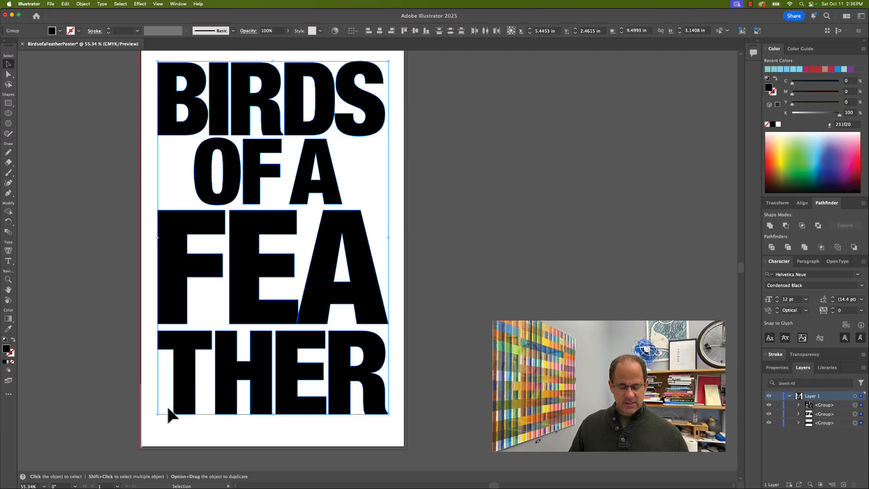
pyautogui.press('a')
pyautogui.press('super+c')
pyautogui.press('super+v')
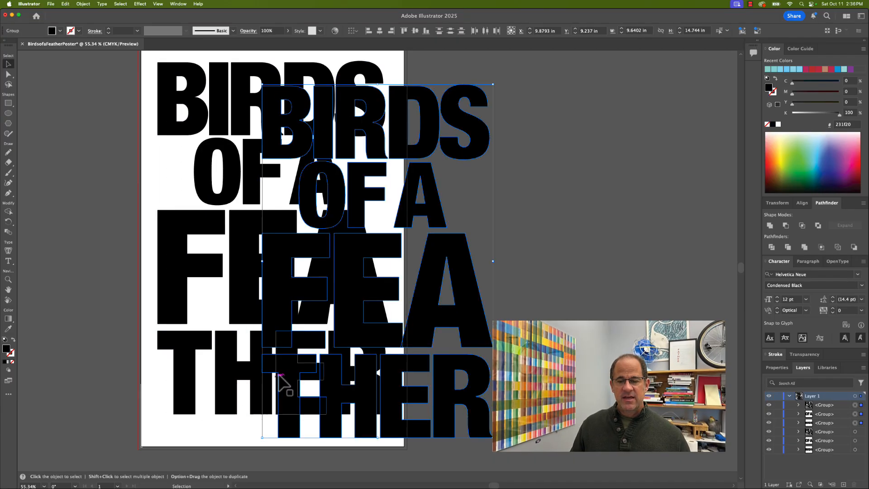
pyautogui.moveTo(288, 254); pyautogui.dragTo(529, 228)
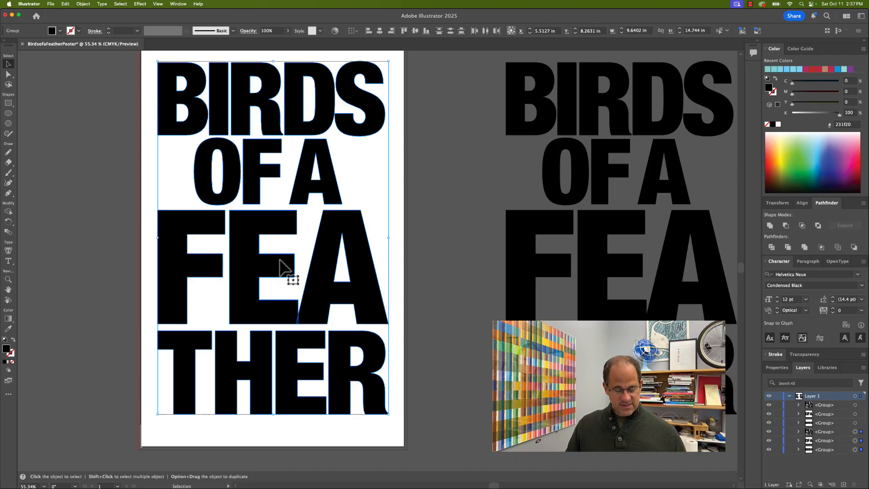
pyautogui.press('a')
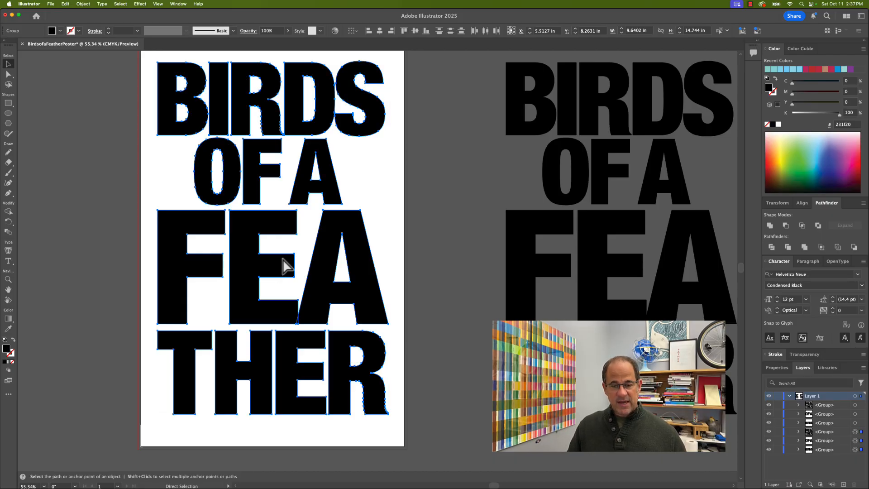
pyautogui.press('super+v')
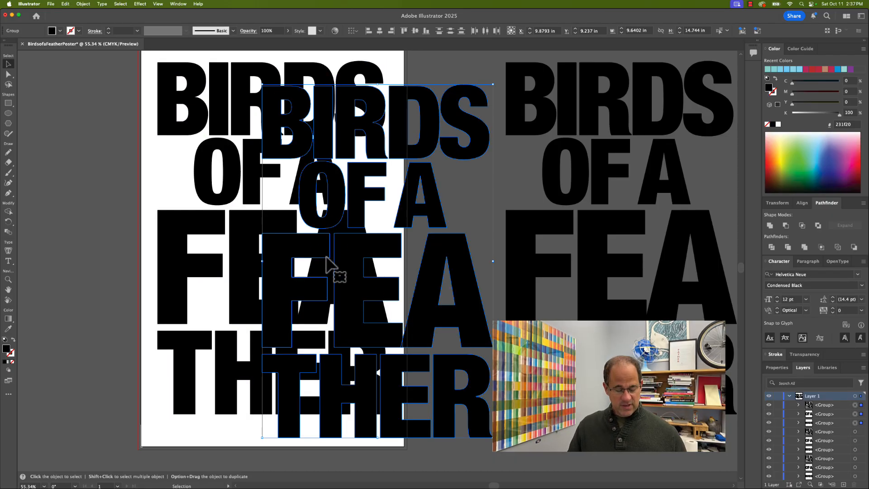
pyautogui.press('super+z')
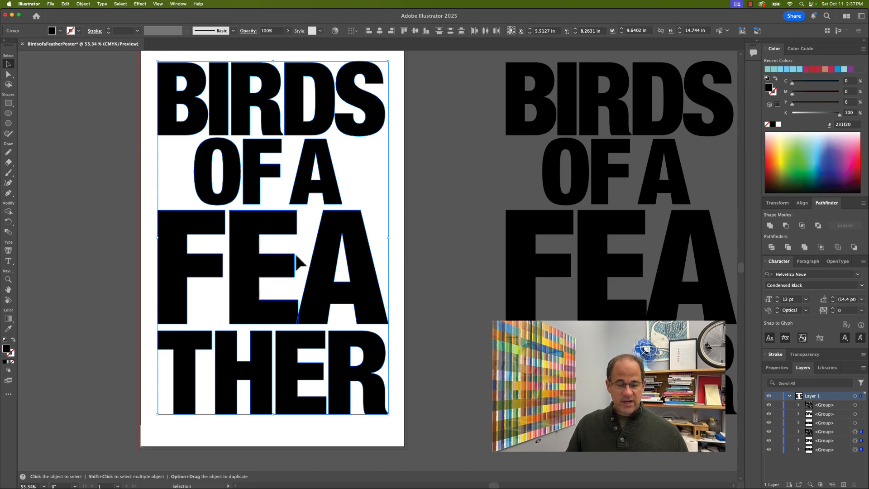
pyautogui.moveTo(303, 259); pyautogui.dragTo(70, 251)
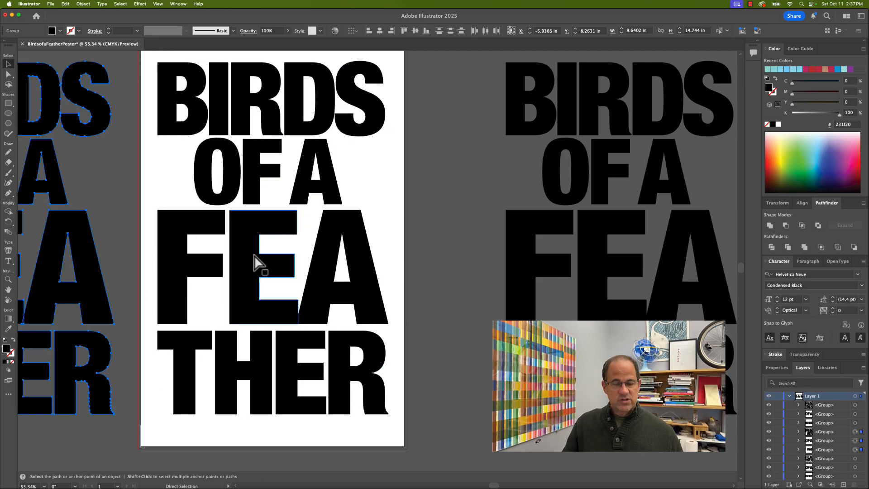
pyautogui.press('super+z')
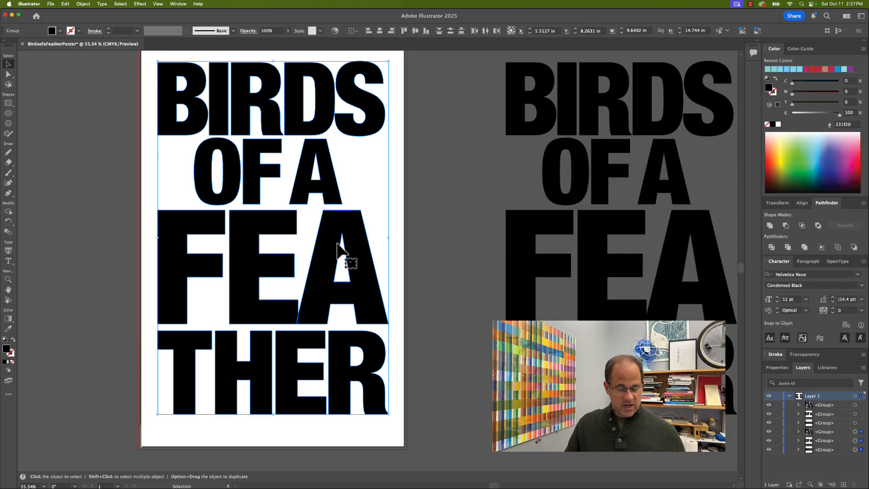
pyautogui.moveTo(335, 248); pyautogui.dragTo(99, 250)
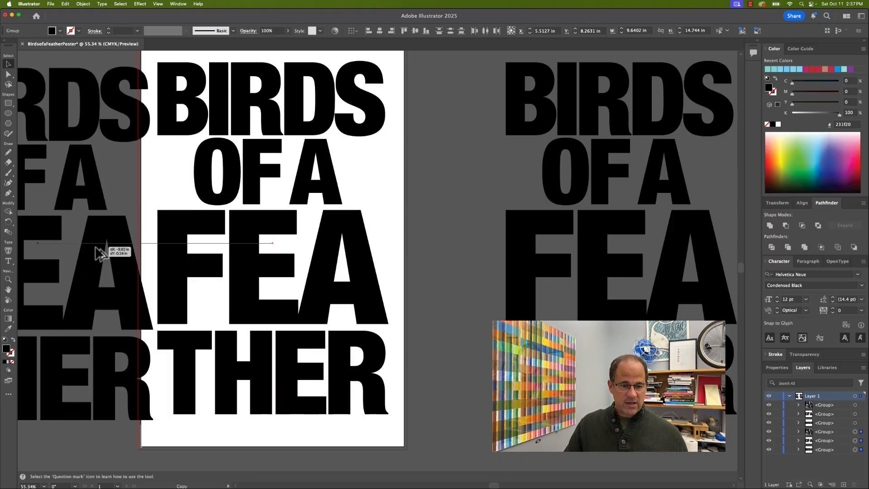
pyautogui.press('super+z')
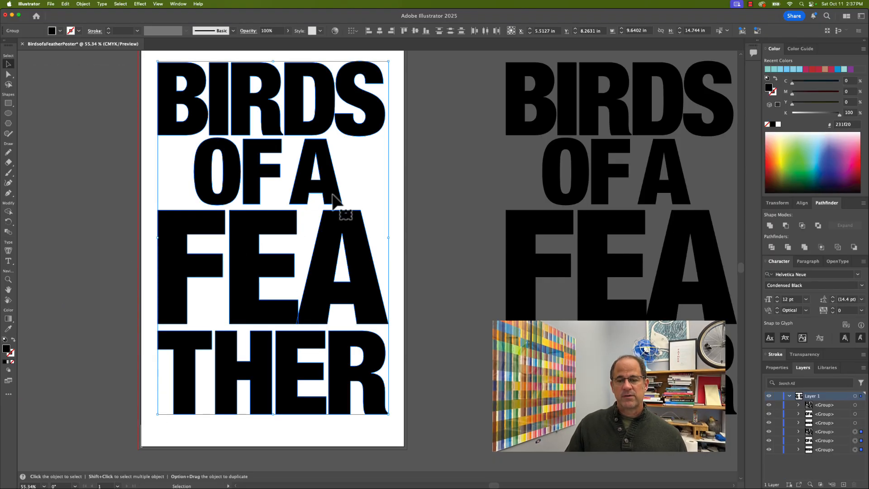
pyautogui.click(130, 92)
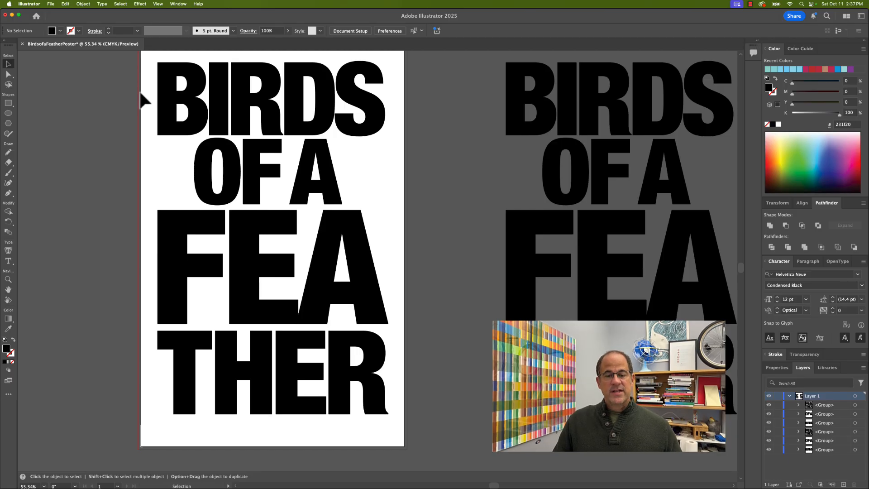
# Step: Group the poster's three word groups into one object and enlarge it to about 9.76 by 15.23 in
pyautogui.moveTo(150, 78); pyautogui.dragTo(393, 418)
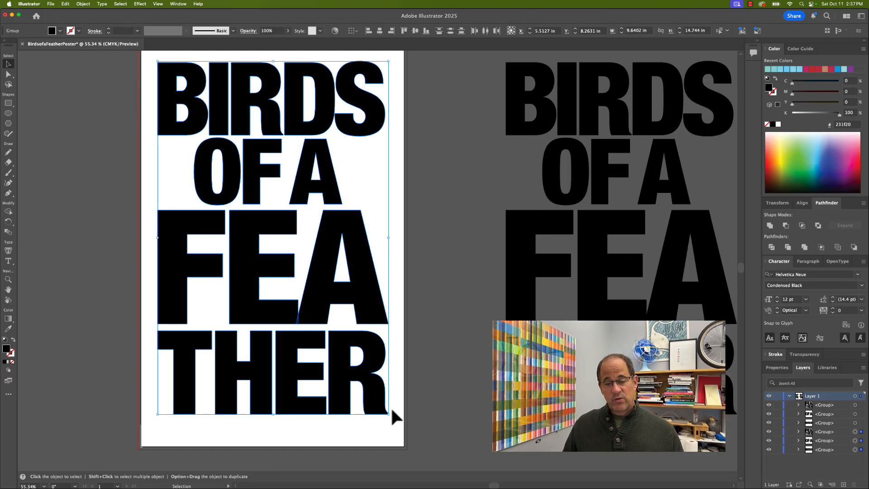
pyautogui.press('super+g')
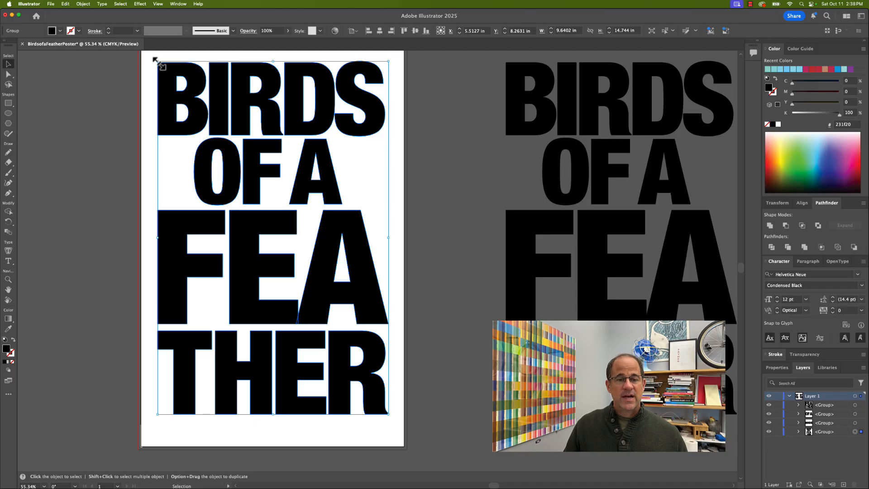
pyautogui.moveTo(154, 59); pyautogui.dragTo(166, 110)
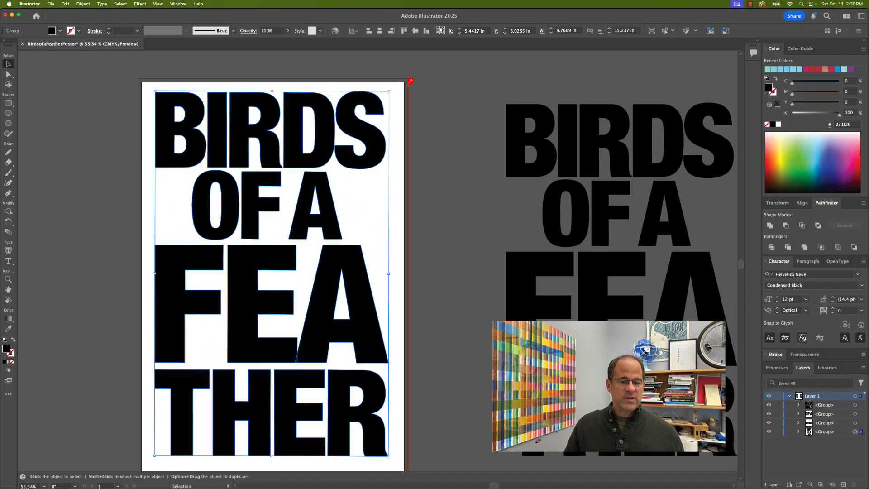
pyautogui.press('super+z')
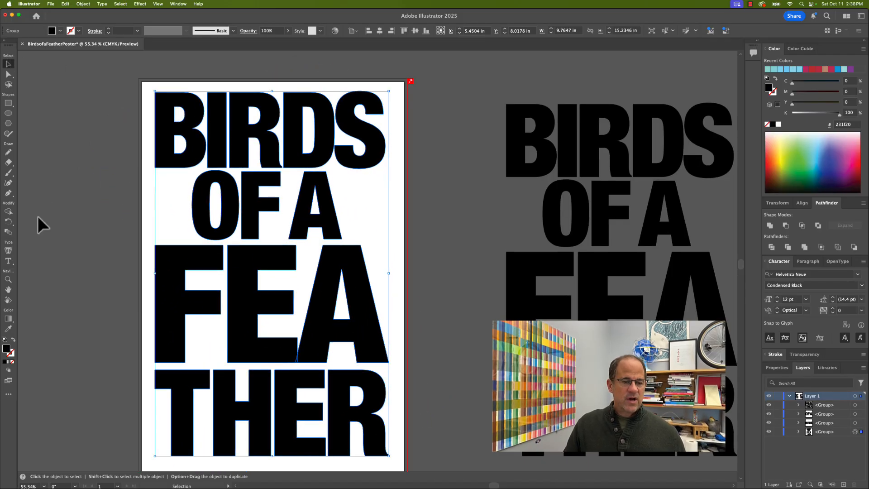
# Step: Shear the poster lettering vertically by about -10.5° with the Shear tool so its lines slope upward to the right
pyautogui.click(10, 226)
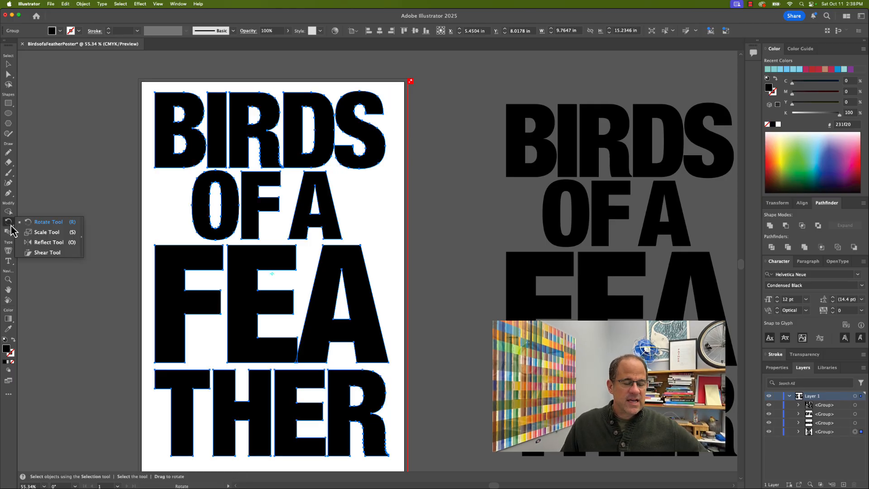
pyautogui.click(47, 252)
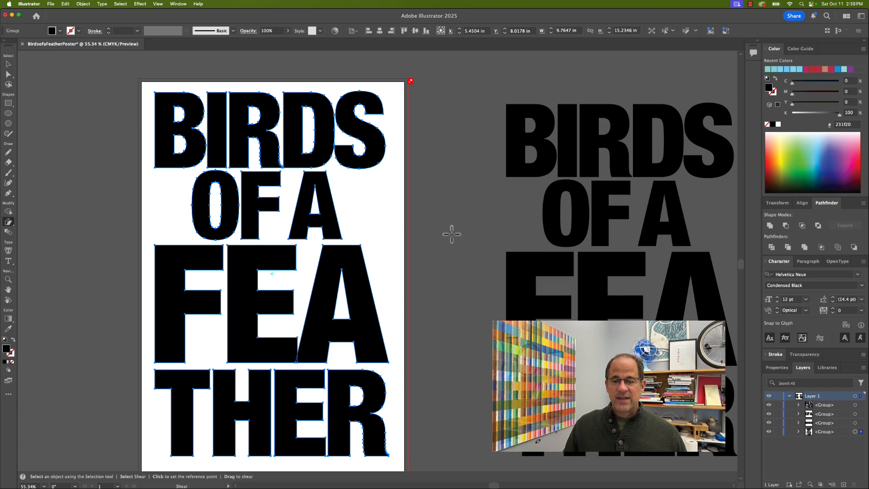
pyautogui.moveTo(450, 229); pyautogui.dragTo(452, 199)
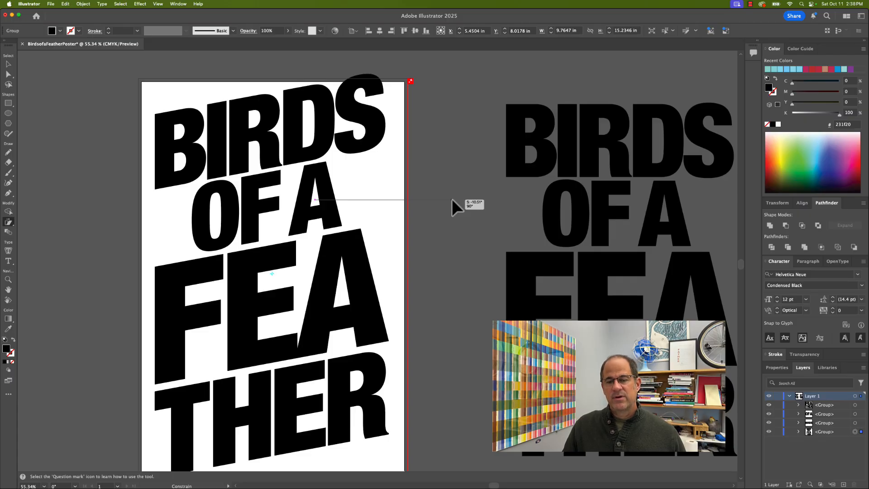
pyautogui.moveTo(452, 199); pyautogui.dragTo(451, 199)
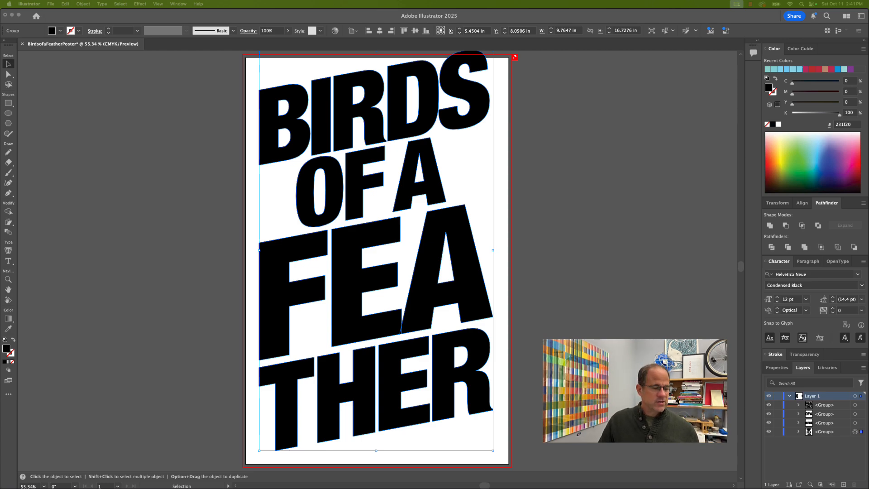
# Step: Bring the four desktop bird images, Untitled, Untitled 2, Untitled 3 and Untitled 4, into the poster document as linked files
pyautogui.press('F11')
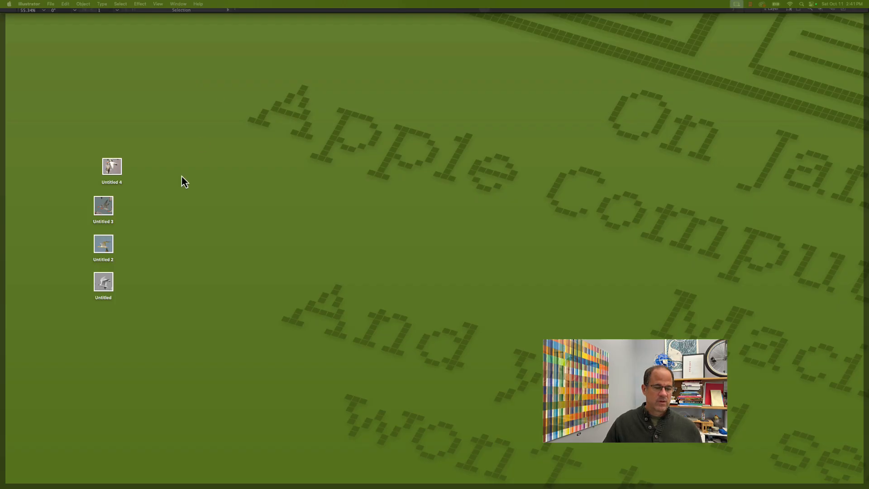
pyautogui.moveTo(138, 153); pyautogui.dragTo(84, 316)
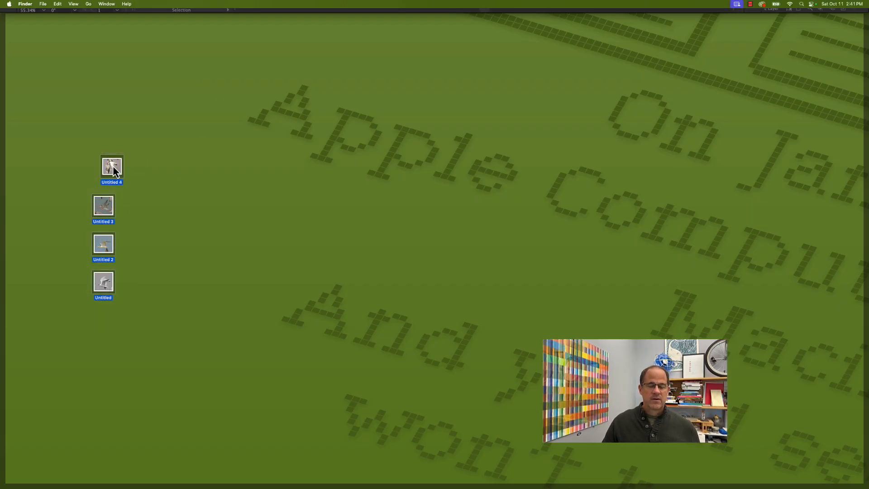
pyautogui.moveTo(112, 165); pyautogui.dragTo(315, 488)
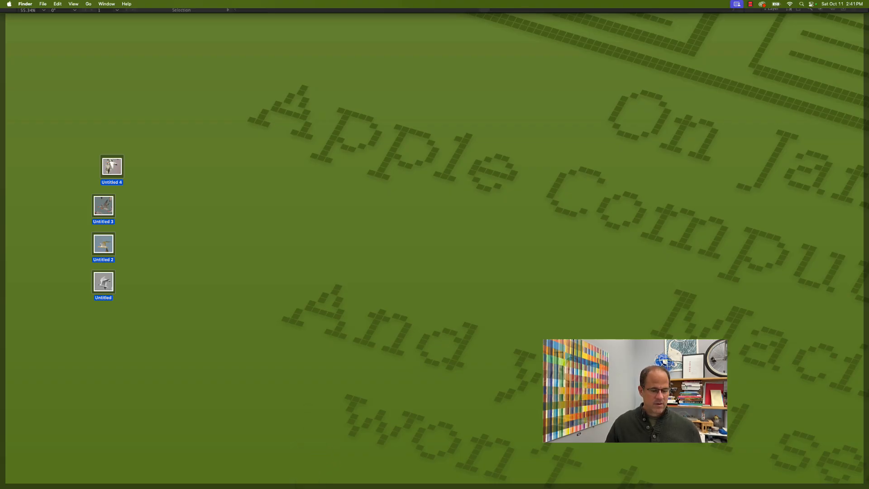
pyautogui.moveTo(315, 488); pyautogui.dragTo(154, 156)
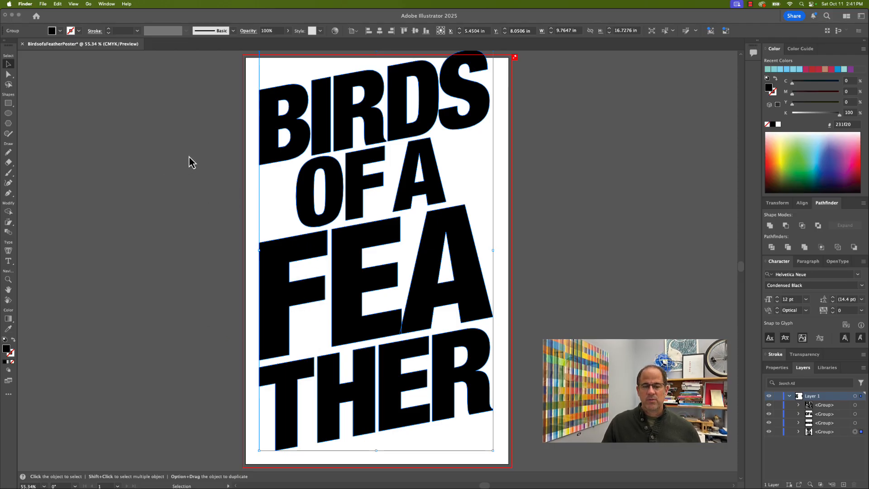
pyautogui.scroll(2, 189, 156)
pyautogui.scroll(-2, 189, 156)
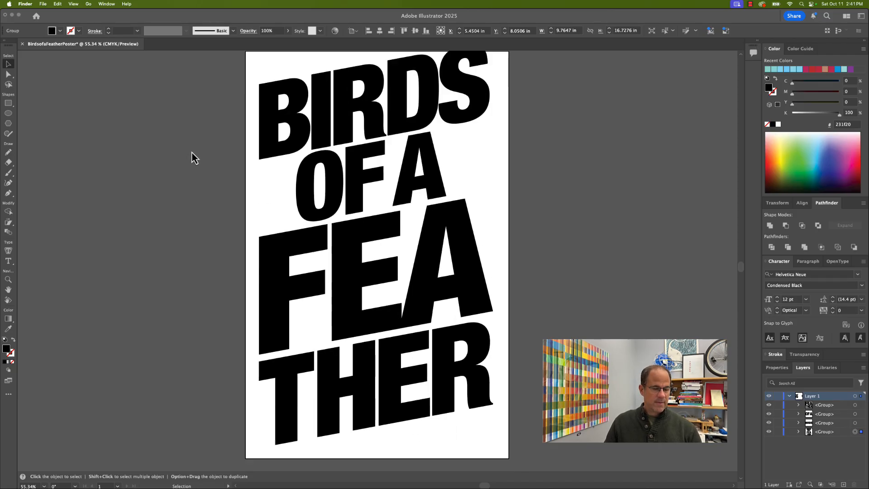
pyautogui.click(105, 20)
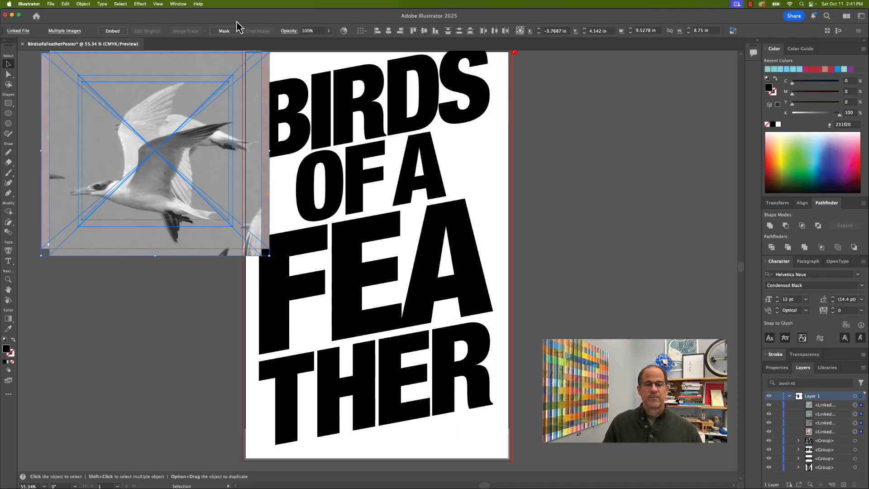
# Step: Spread the four stacked bird photos over the pasteboard, with two on each side of the poster
pyautogui.moveTo(129, 139); pyautogui.dragTo(156, 153)
pyautogui.click(87, 153)
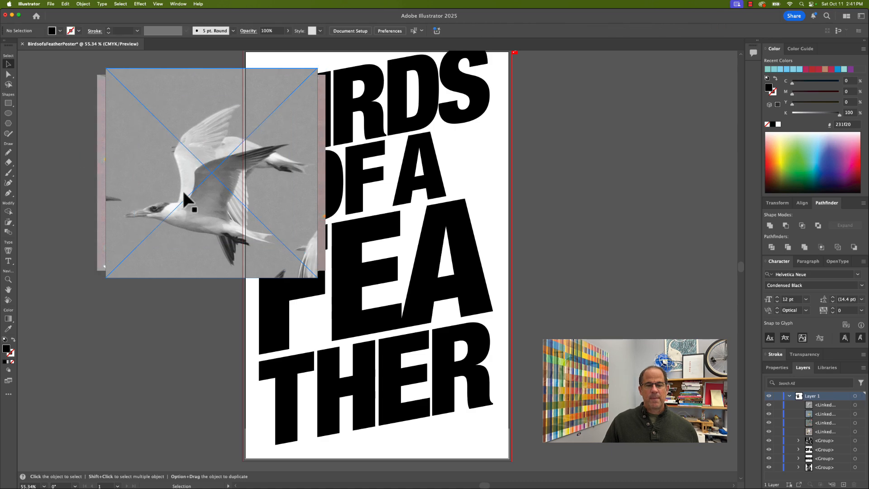
pyautogui.moveTo(182, 189); pyautogui.dragTo(613, 155)
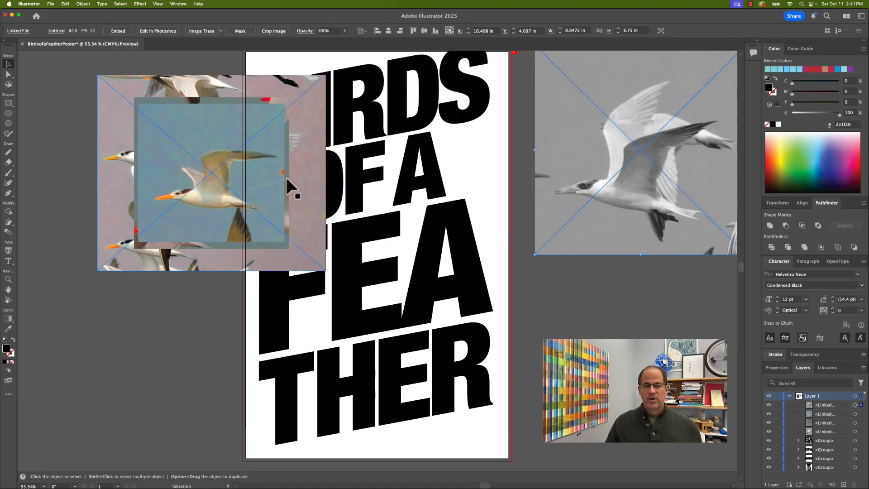
pyautogui.moveTo(211, 174); pyautogui.dragTo(636, 368)
pyautogui.moveTo(223, 192); pyautogui.dragTo(132, 386)
pyautogui.moveTo(176, 193); pyautogui.dragTo(112, 178)
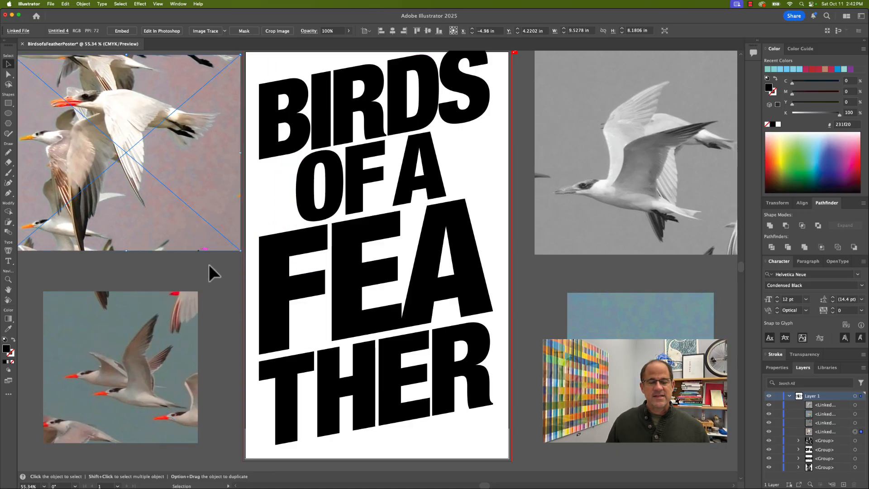
# Step: Select all four bird photos around the poster and lock them
pyautogui.moveTo(220, 354); pyautogui.dragTo(132, 200)
pyautogui.moveTo(219, 320); pyautogui.dragTo(139, 217)
pyautogui.keyDown('shift'); pyautogui.click(610, 230); pyautogui.keyUp('shift')
pyautogui.keyDown('shift'); pyautogui.click(642, 322); pyautogui.keyUp('shift')
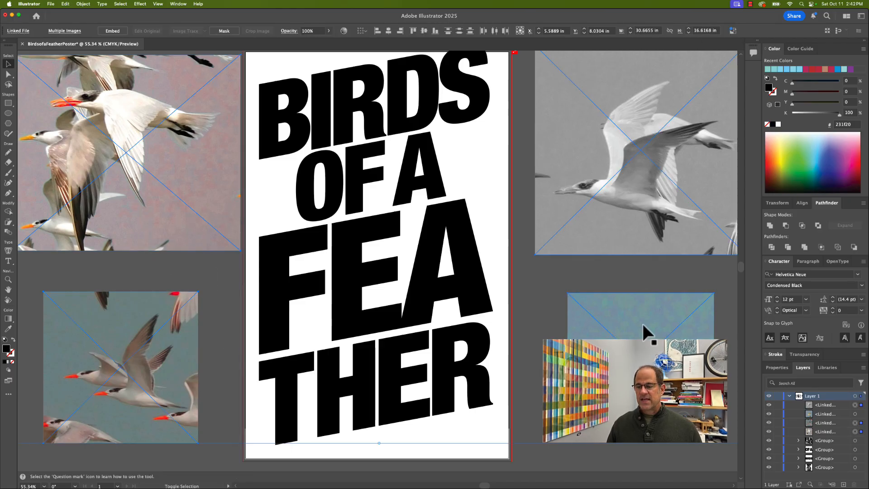
pyautogui.click(83, 4)
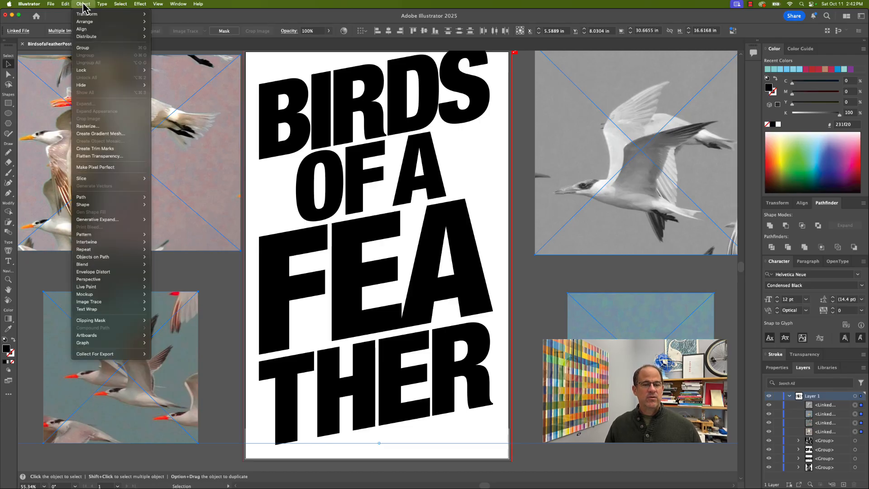
pyautogui.moveTo(86, 72)
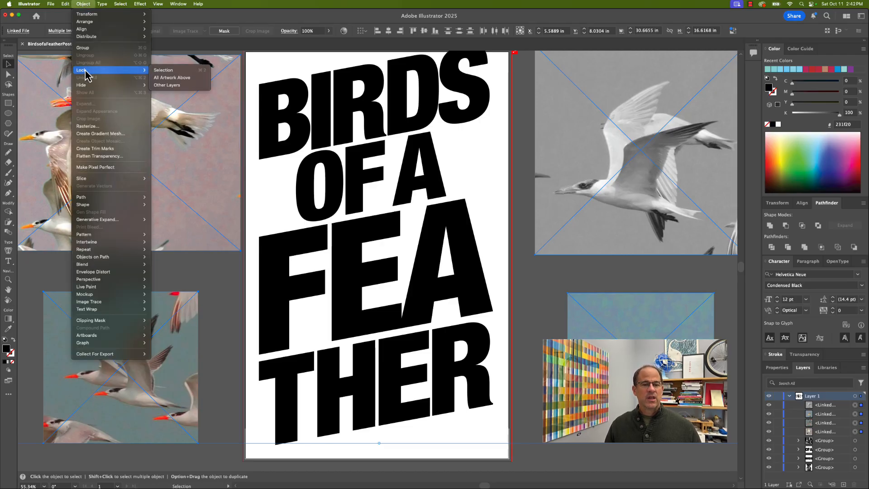
pyautogui.click(187, 71)
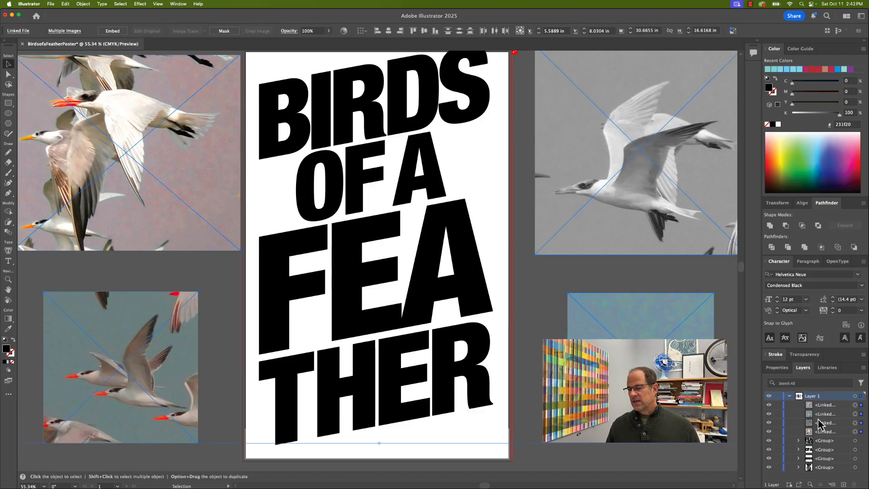
pyautogui.click(778, 405)
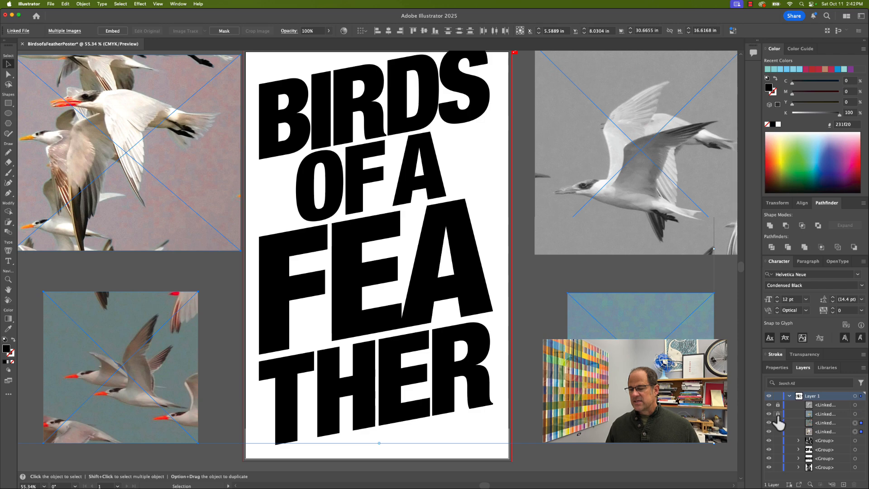
pyautogui.click(778, 413)
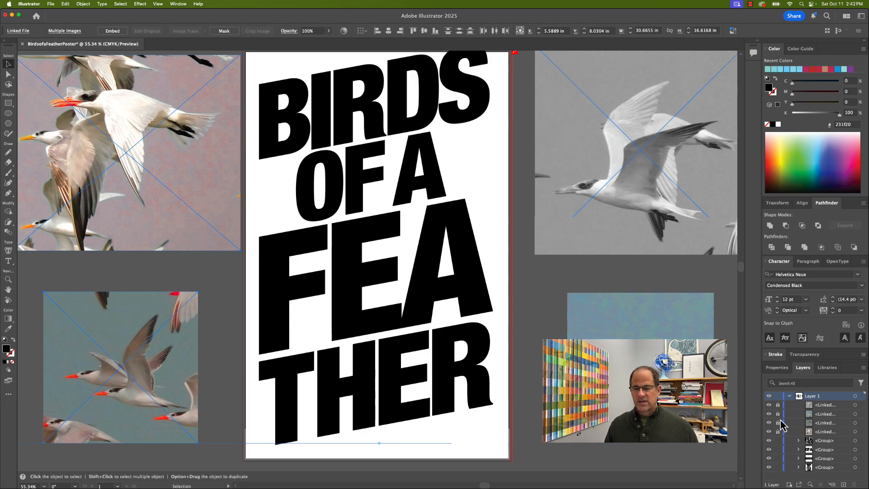
pyautogui.click(778, 431)
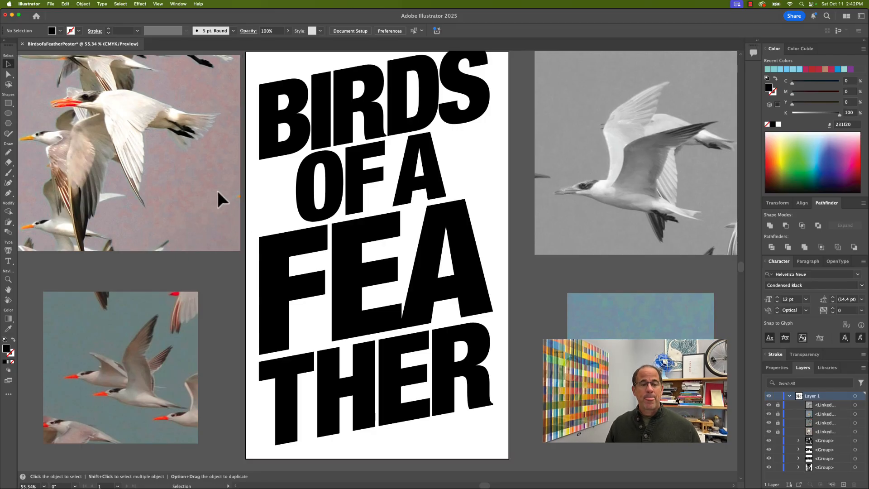
# Step: Start a Pen tool path at the nape of the large white bird in the upper-left photo
pyautogui.moveTo(217, 189); pyautogui.dragTo(240, 198)
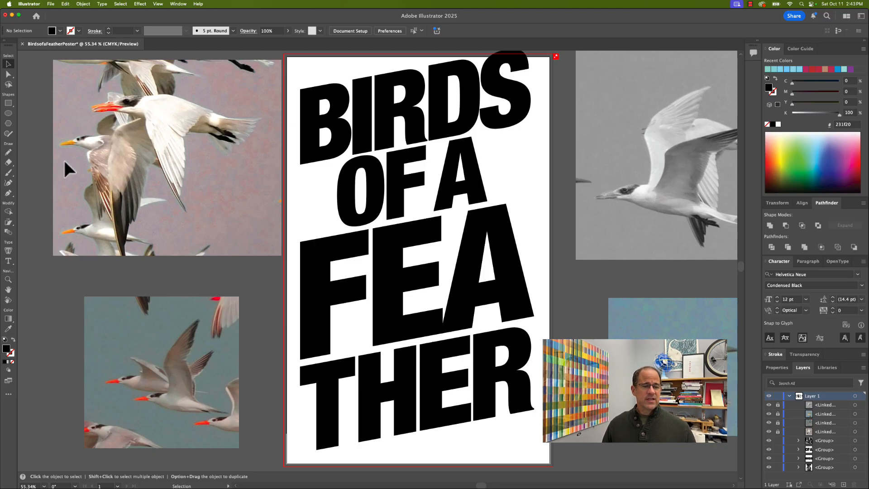
pyautogui.click(9, 193)
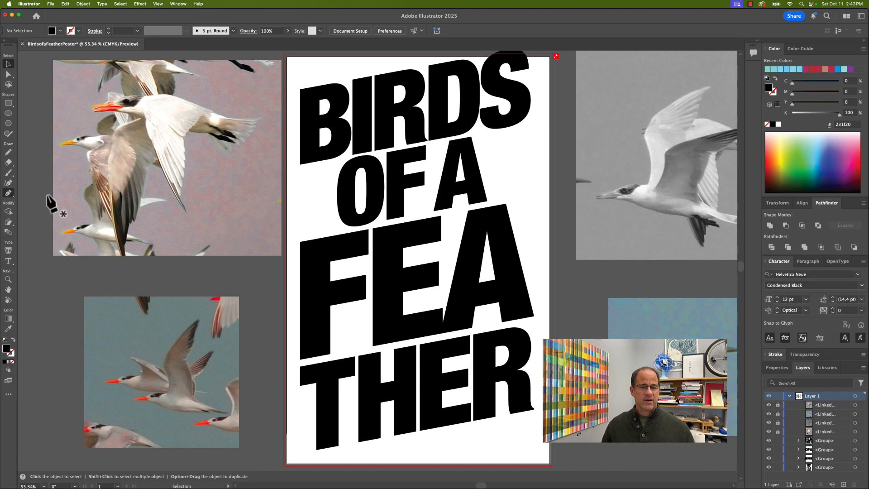
pyautogui.click(143, 94)
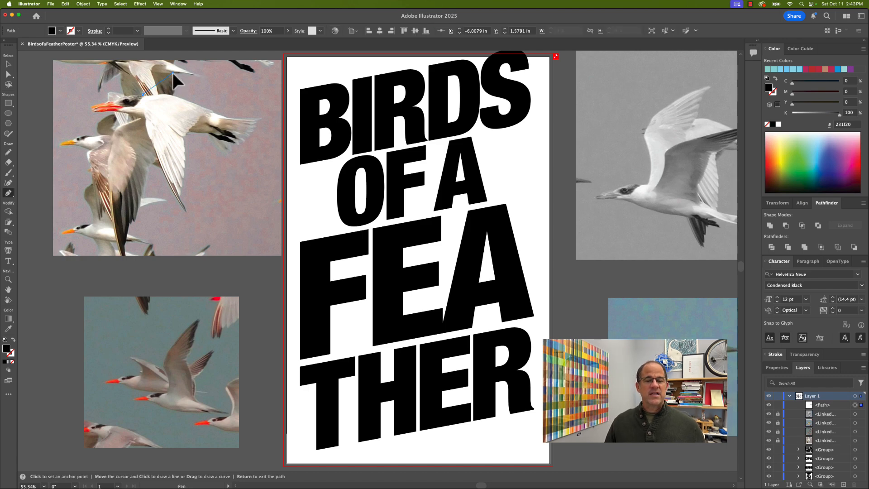
pyautogui.click(172, 74)
pyautogui.click(204, 104)
pyautogui.click(180, 133)
pyautogui.click(156, 118)
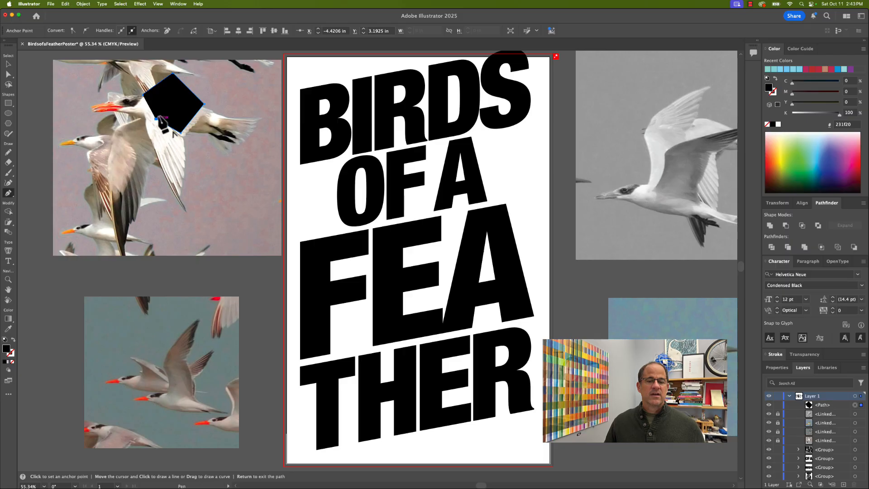
pyautogui.click(164, 108)
pyautogui.press('super+z')
pyautogui.press('super+z')
pyautogui.press('super+z')
pyautogui.press('super+z')
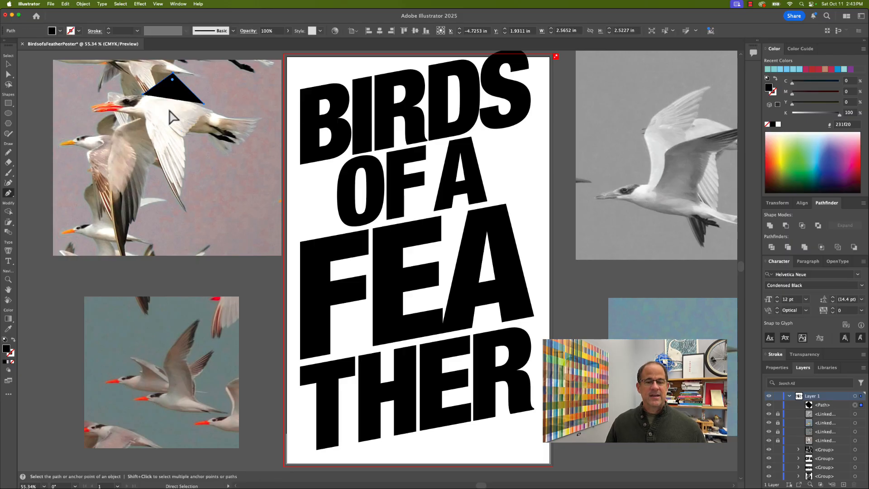
pyautogui.press('super+z')
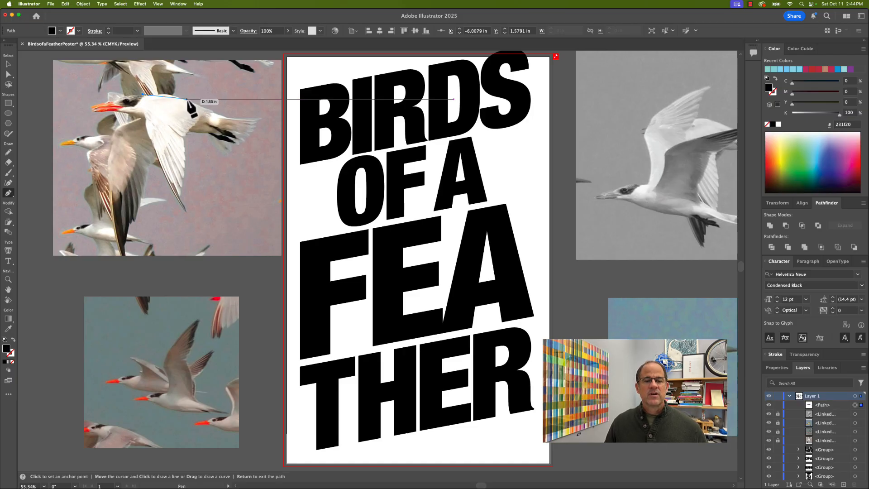
# Step: Trace the large bird's back with curved Pen segments from the nape to the upper tip of its tail
pyautogui.moveTo(187, 98); pyautogui.dragTo(243, 119)
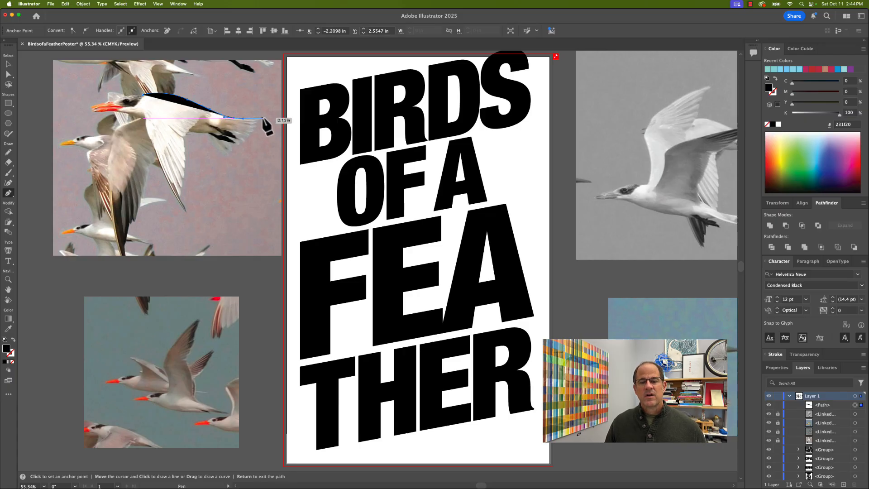
pyautogui.click(262, 117)
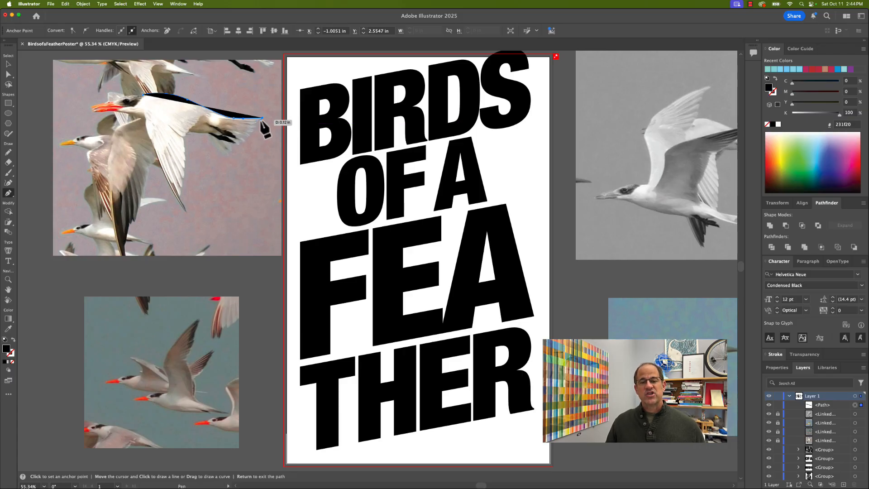
pyautogui.click(256, 128)
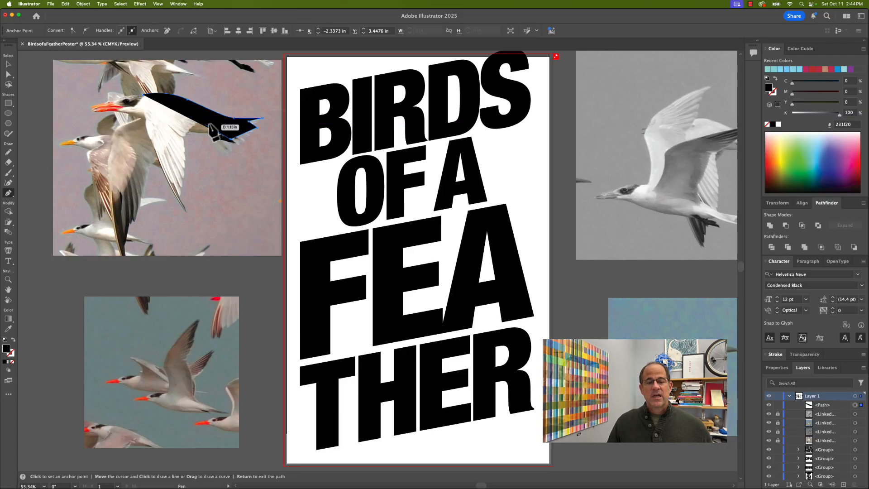
pyautogui.click(230, 138)
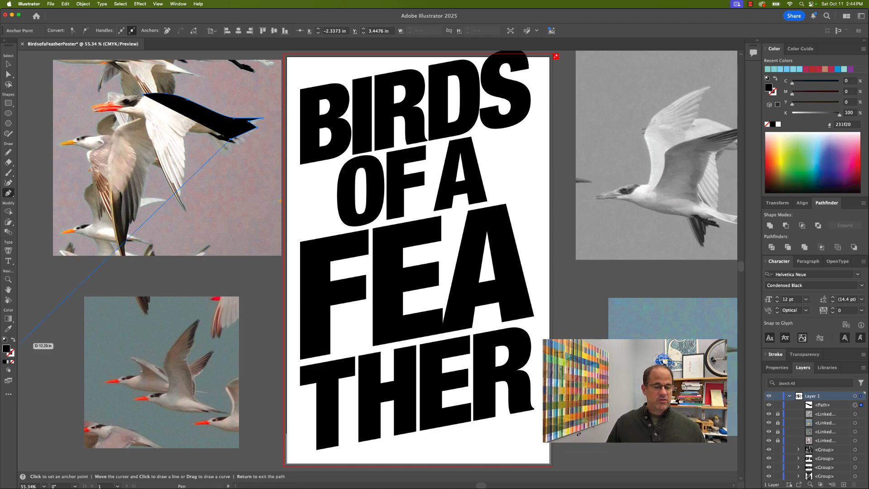
pyautogui.click(13, 340)
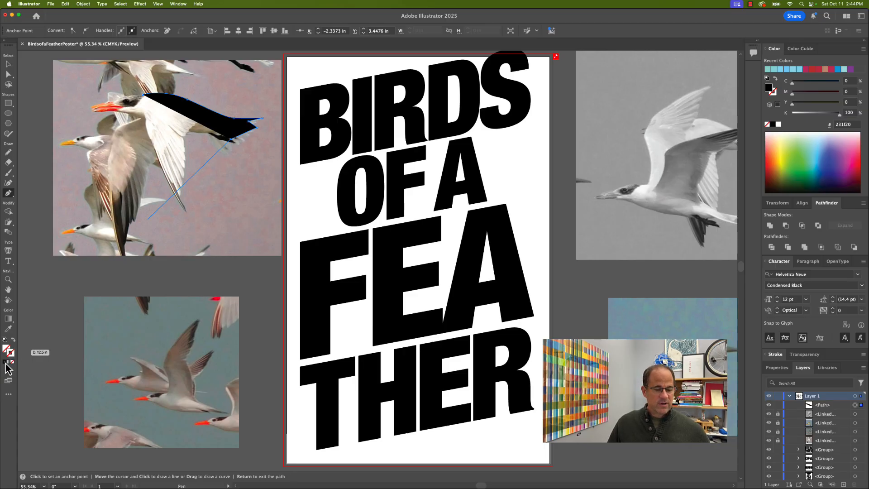
pyautogui.doubleClick(13, 360)
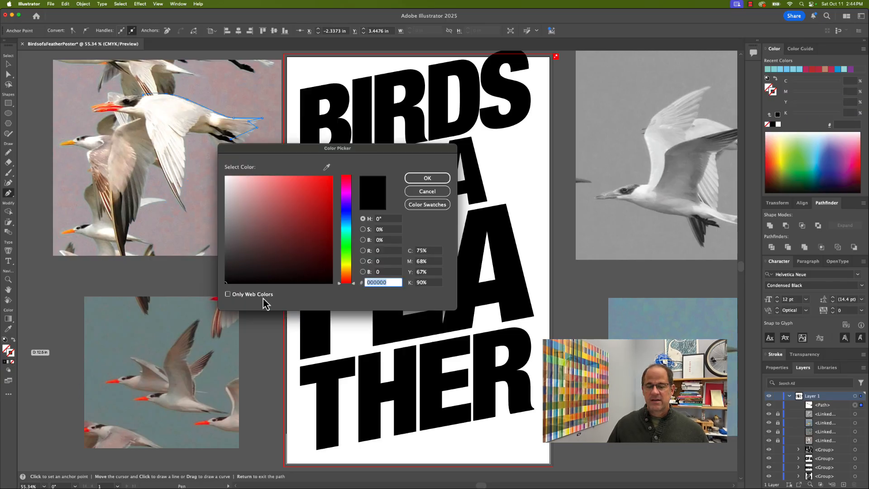
pyautogui.click(330, 282)
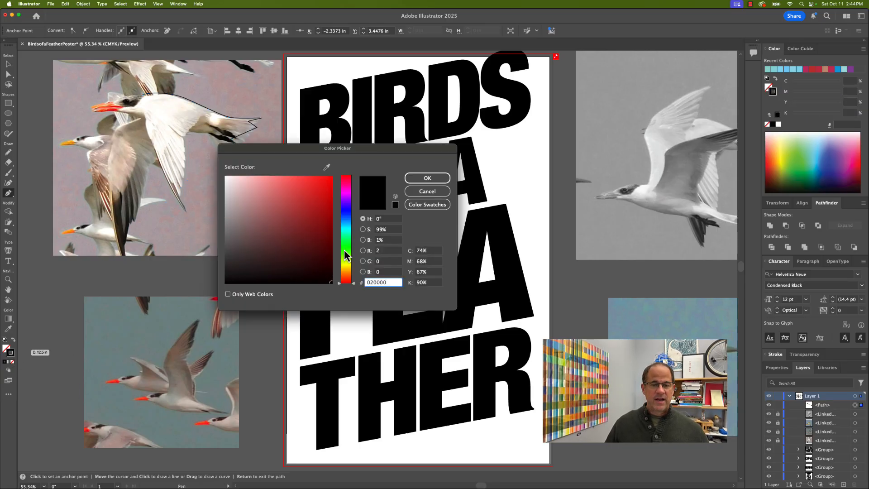
pyautogui.click(427, 178)
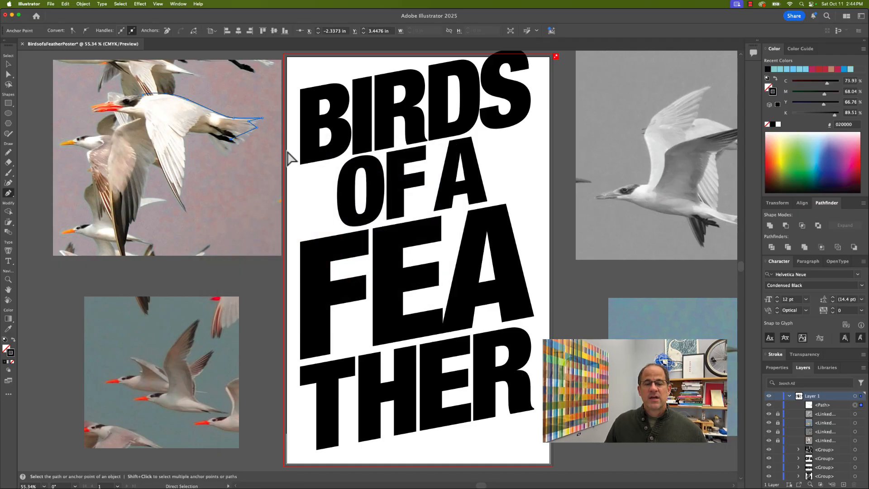
pyautogui.press('super+z')
pyautogui.press('super+z')
pyautogui.press('super+z')
pyautogui.press('super+z')
pyautogui.press('super+z')
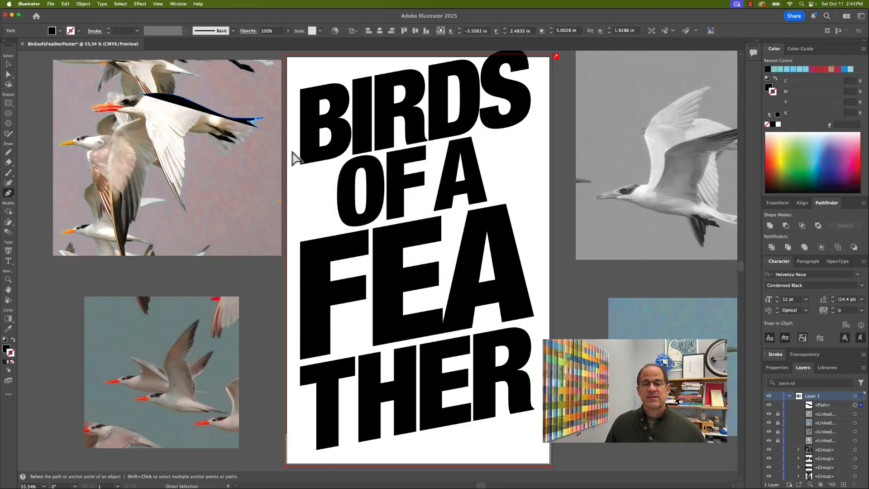
pyautogui.press('super+z')
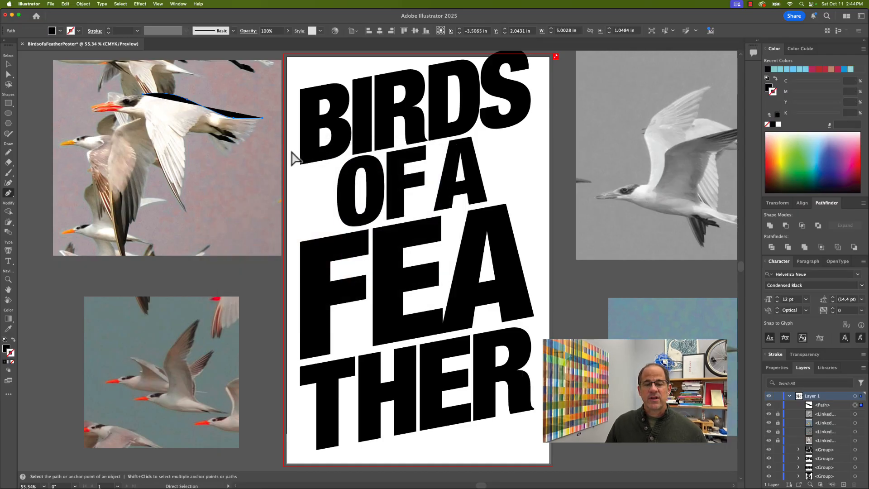
# Step: Swap the path's fill and stroke to show a black outline, and trace the large bird's notched tail feathers down to the lowest tip
pyautogui.click(13, 339)
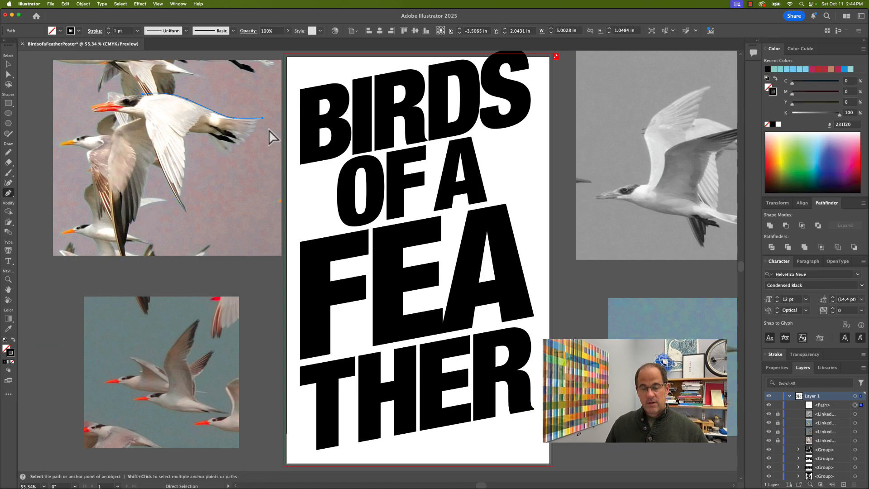
pyautogui.press('super+1')
pyautogui.press('space')
pyautogui.moveTo(469, 314); pyautogui.dragTo(368, 242)
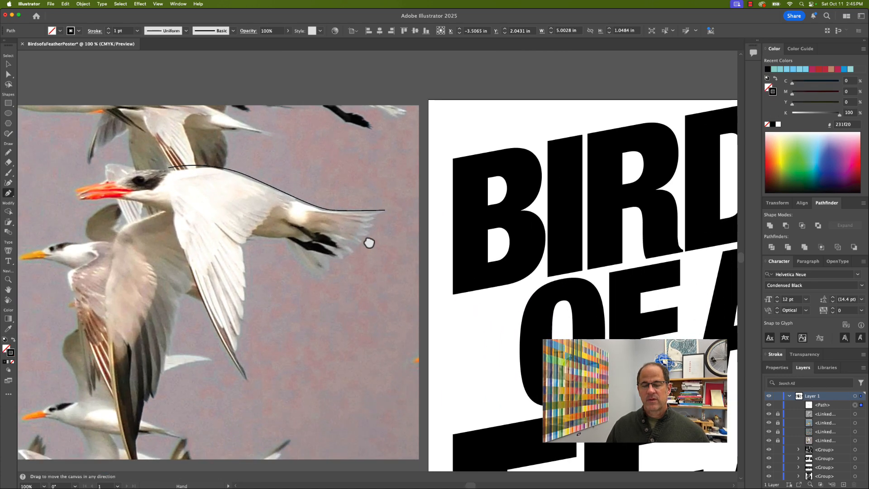
pyautogui.click(369, 218)
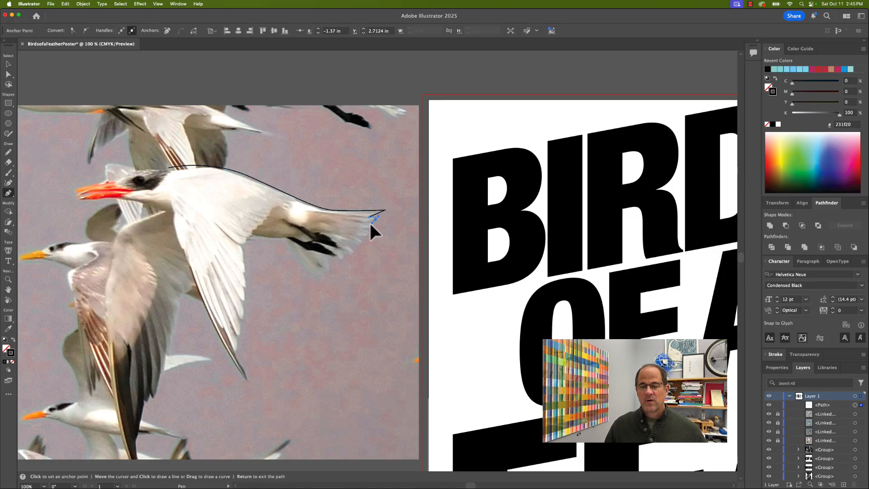
pyautogui.click(359, 228)
pyautogui.moveTo(371, 233); pyautogui.dragTo(326, 284)
pyautogui.click(350, 239)
pyautogui.click(341, 251)
pyautogui.click(331, 262)
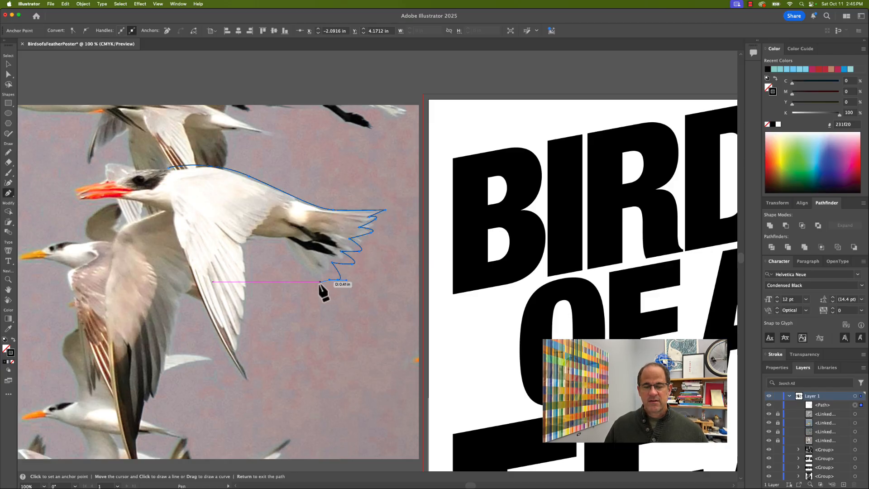
pyautogui.click(320, 283)
# Step: Continue the Pen path from the lower tail tip along the bird's belly to the rear base of its wing, redoing the last anchor
pyautogui.click(283, 239)
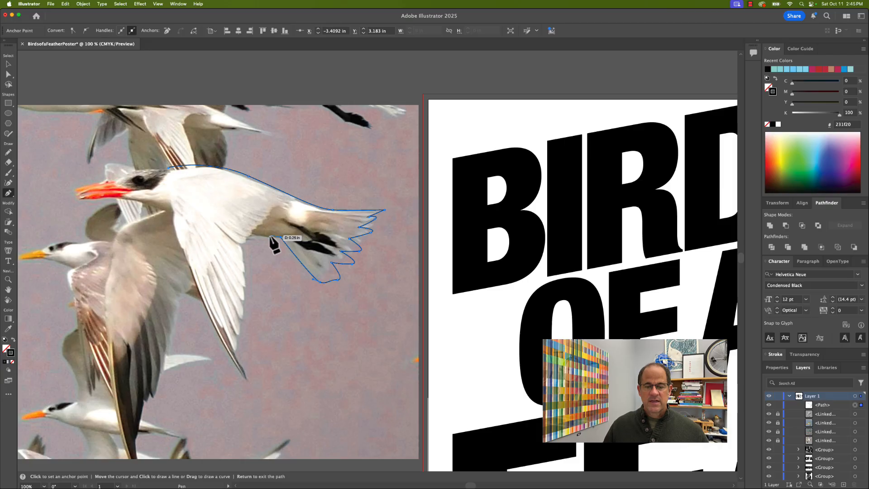
pyautogui.click(247, 230)
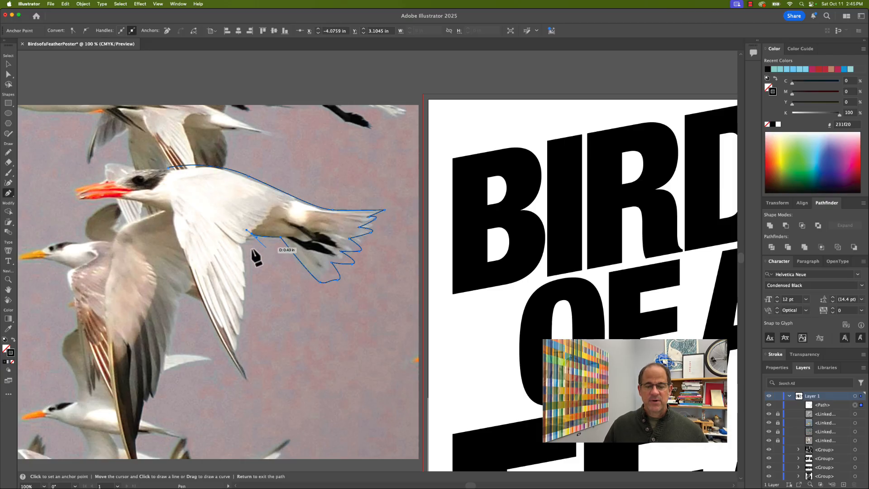
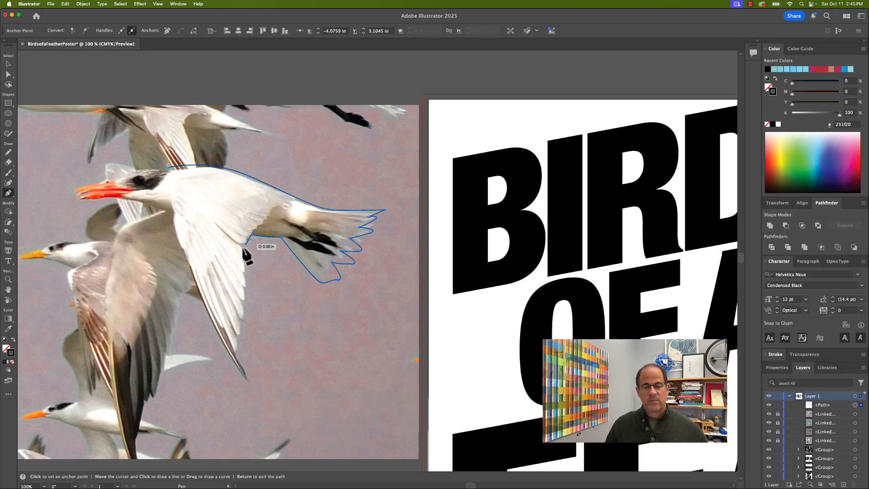
pyautogui.press('super+z')
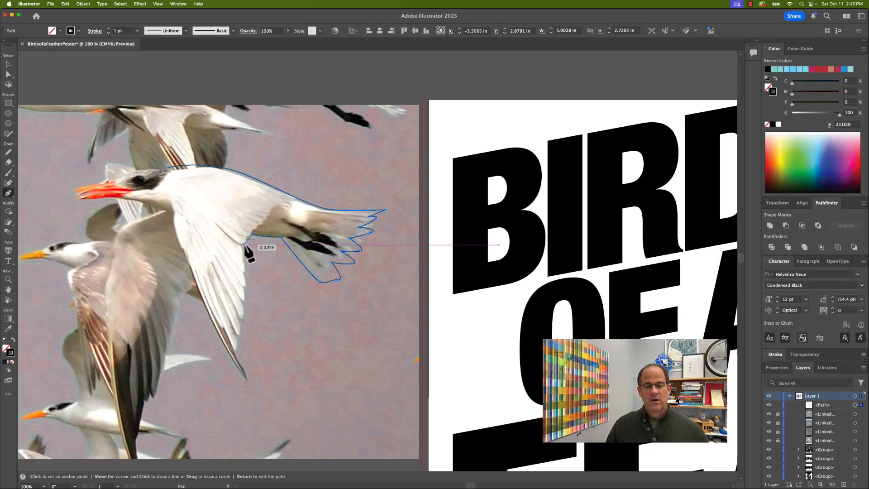
pyautogui.moveTo(243, 245); pyautogui.dragTo(239, 246)
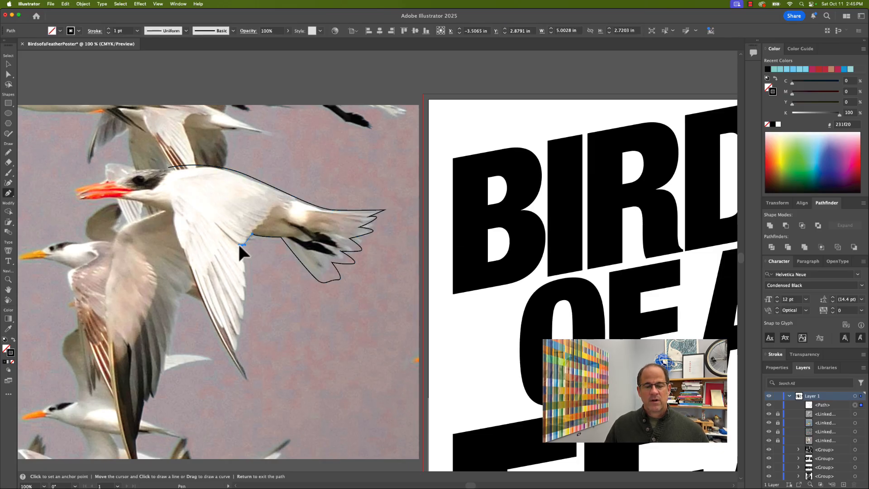
# Step: Trace the scalloped rear edge of the large bird's lowered wing down to the wing tip
pyautogui.click(246, 273)
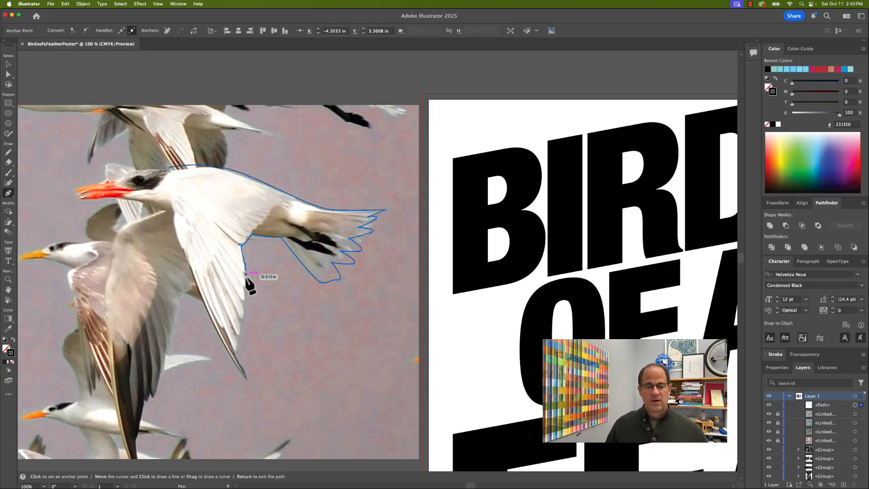
pyautogui.click(240, 301)
pyautogui.click(240, 333)
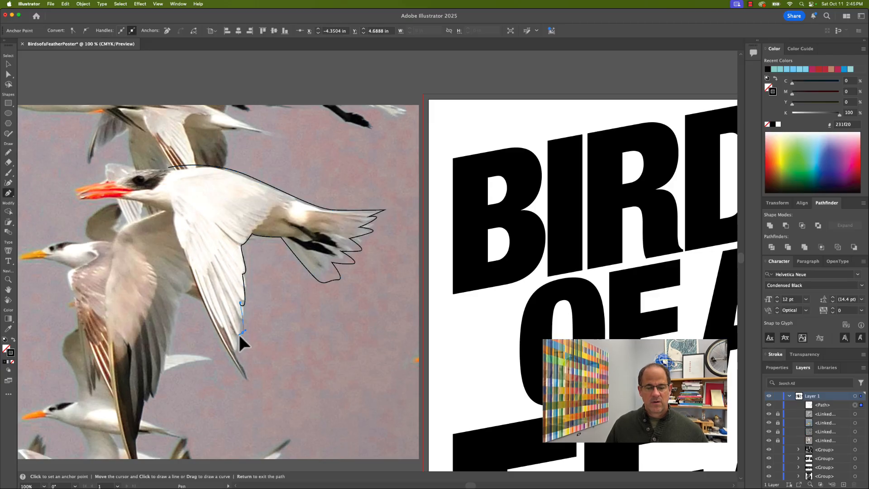
pyautogui.moveTo(234, 352); pyautogui.dragTo(232, 355)
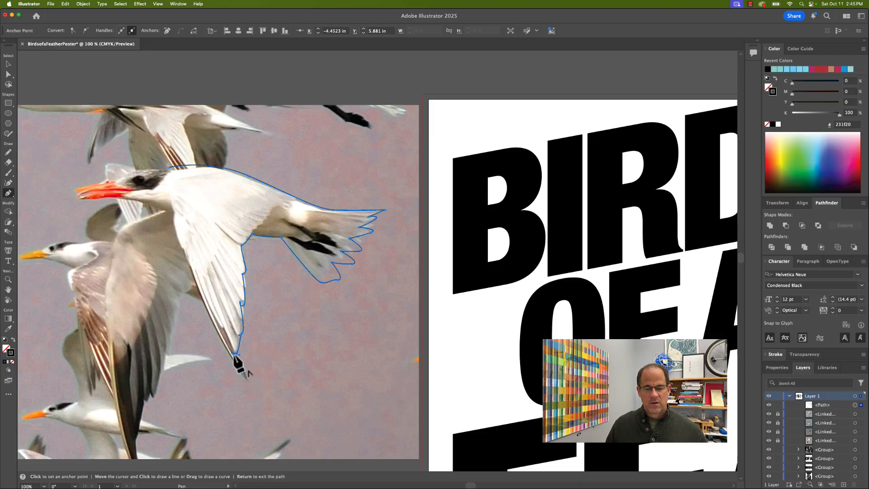
pyautogui.click(249, 384)
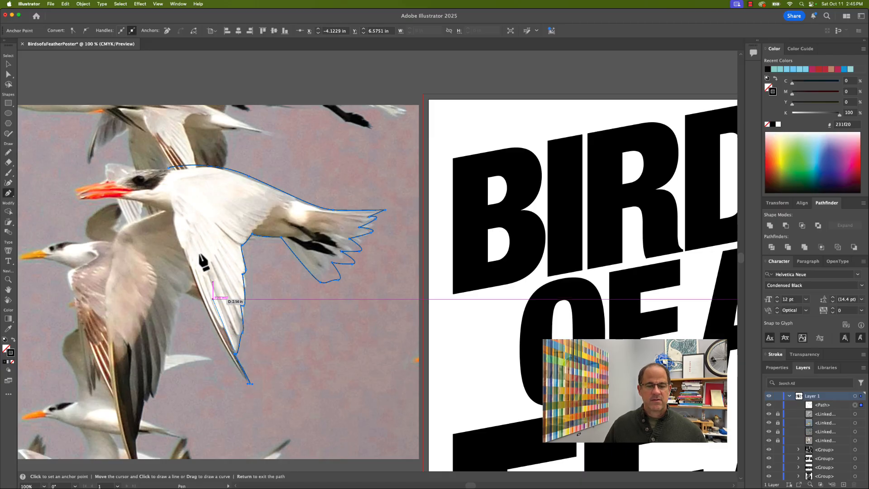
# Step: Trace the wing's front edge, the throat and the beak, and close the Pen path at the bird's nape
pyautogui.moveTo(183, 256); pyautogui.dragTo(123, 177)
pyautogui.click(164, 198)
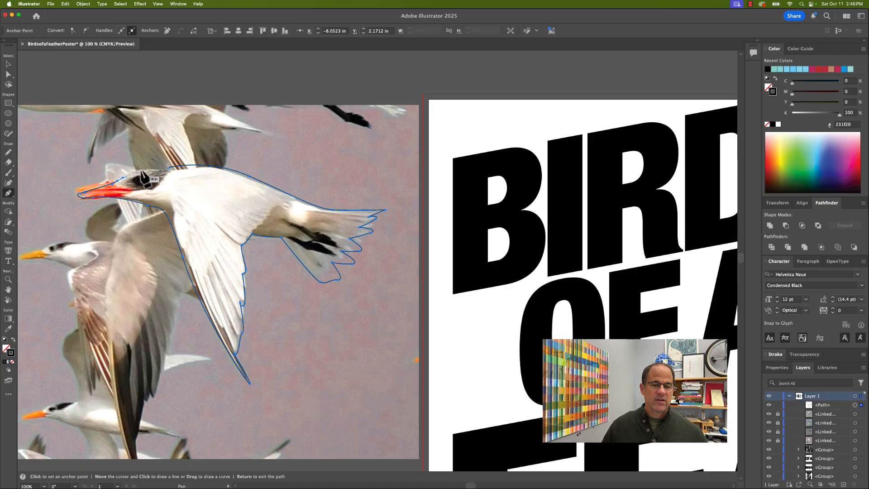
pyautogui.click(169, 168)
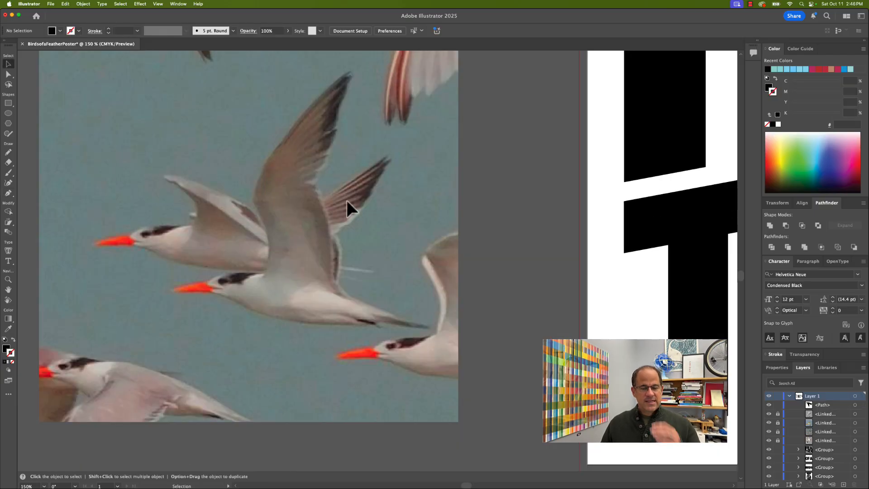
# Step: Set the Pencil tool's fidelity to the second notch from Accurate, with paths closing within 15 pixels and selected paths editable within 6 pixels
pyautogui.click(8, 155)
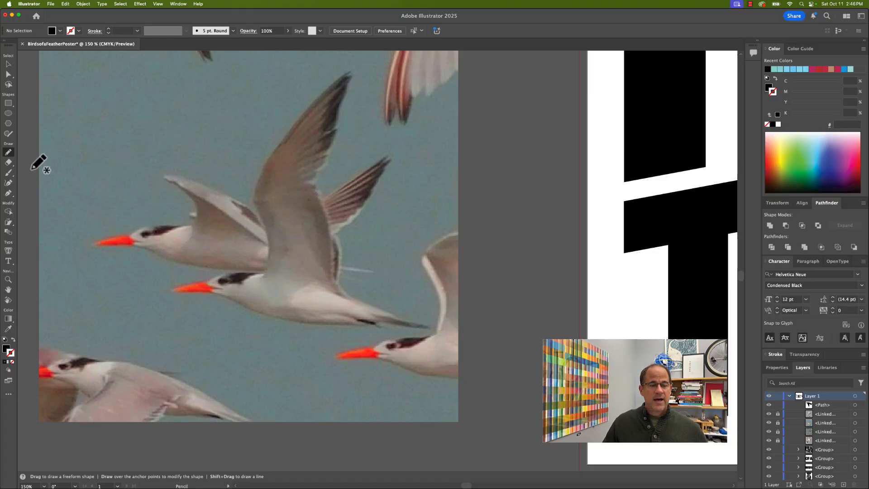
pyautogui.doubleClick(8, 154)
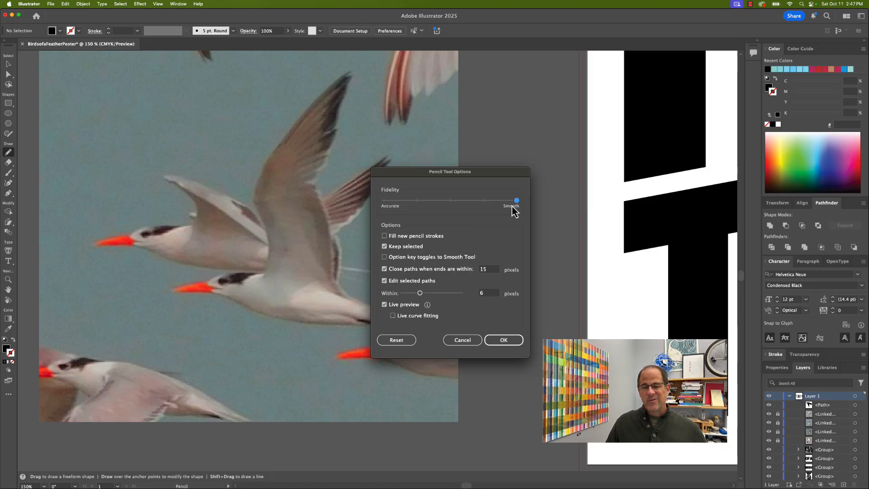
pyautogui.click(418, 202)
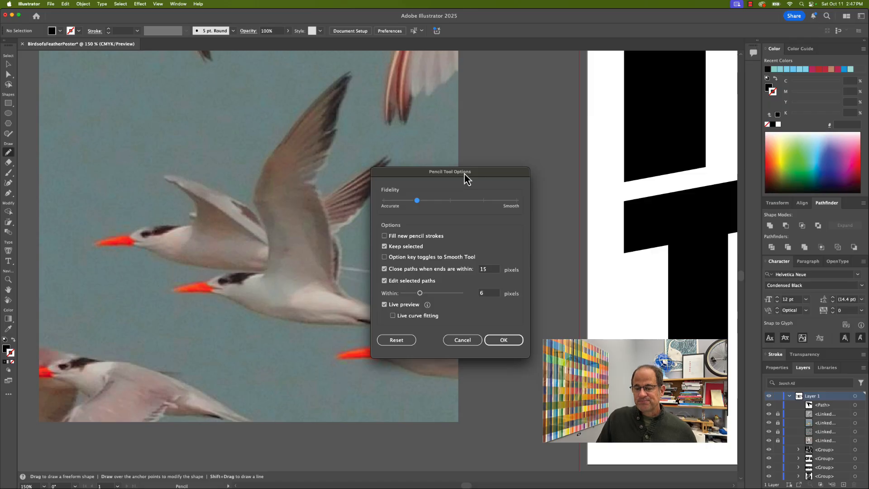
pyautogui.moveTo(470, 172)
pyautogui.mouseDown()
pyautogui.moveTo(474, 151)
pyautogui.moveTo(422, 130)
pyautogui.mouseUp()
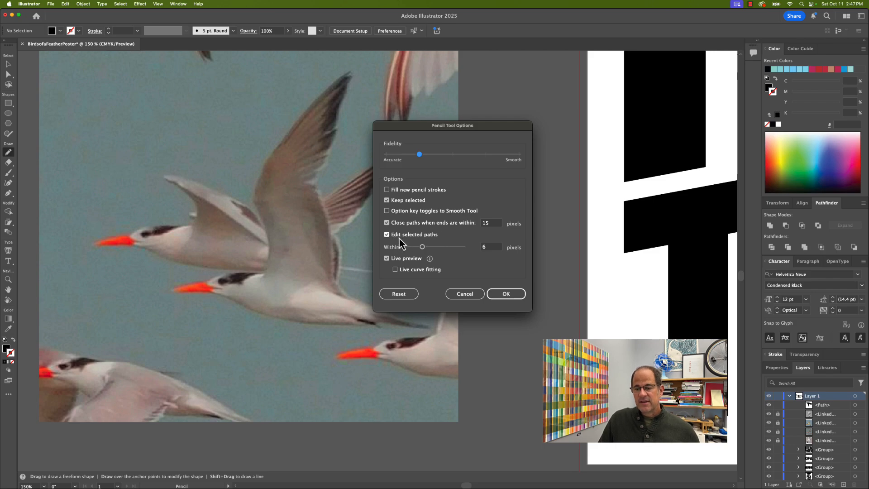
pyautogui.click(505, 294)
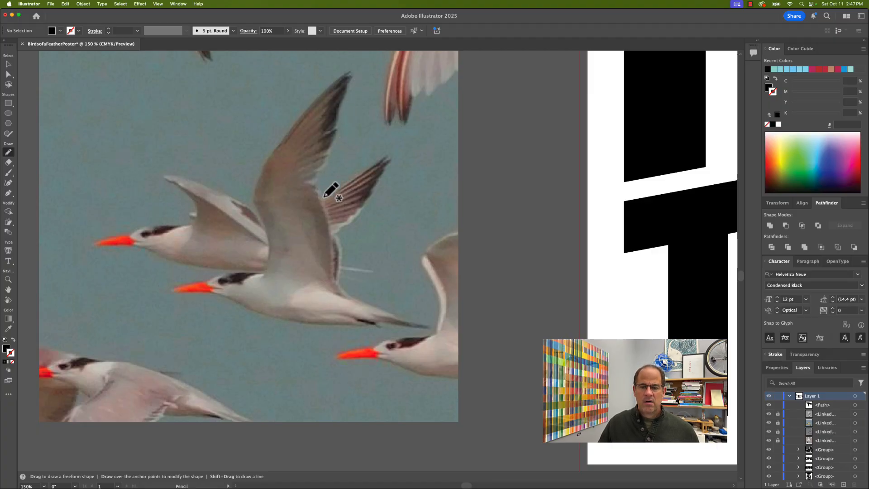
# Step: Trace the raised-wing bird in the lower-left photo as one closed Pencil outline and give it a black stroke
pyautogui.moveTo(324, 196)
pyautogui.mouseDown()
pyautogui.moveTo(388, 156)
pyautogui.moveTo(371, 203)
pyautogui.moveTo(338, 235)
pyautogui.moveTo(338, 283)
pyautogui.moveTo(424, 329)
pyautogui.moveTo(288, 322)
pyautogui.moveTo(172, 292)
pyautogui.mouseUp()
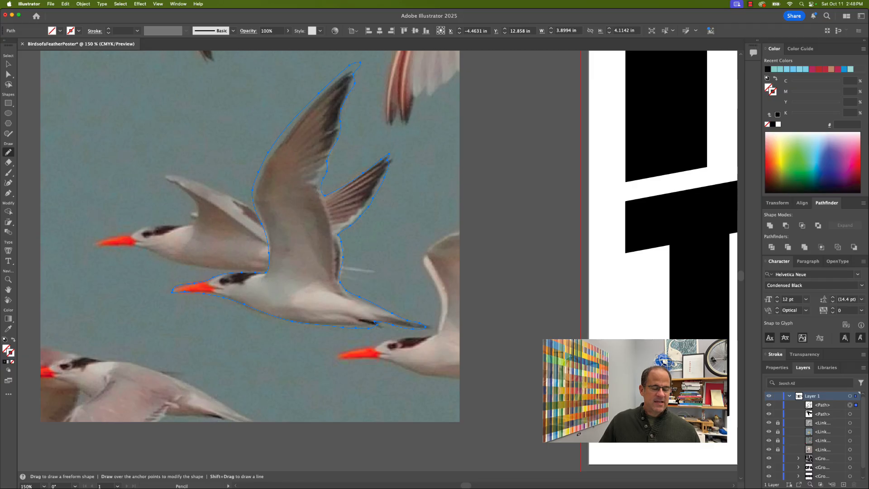
pyautogui.doubleClick(11, 354)
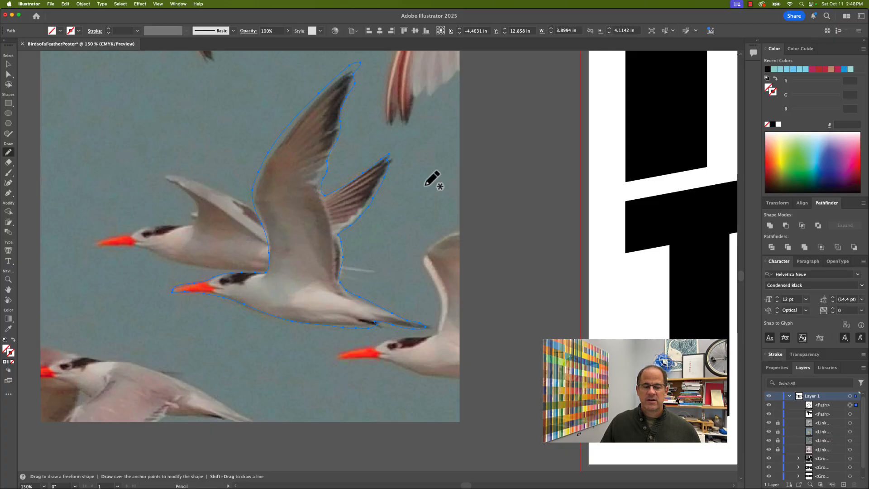
pyautogui.doubleClick(12, 356)
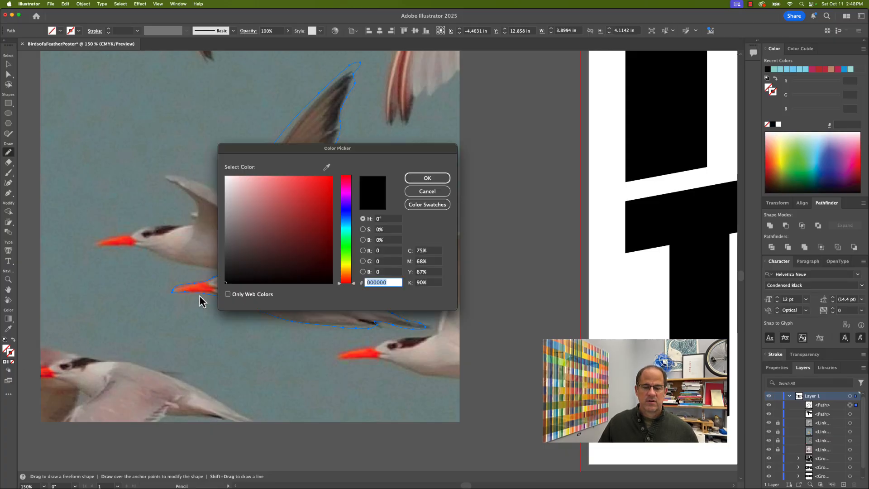
pyautogui.click(298, 282)
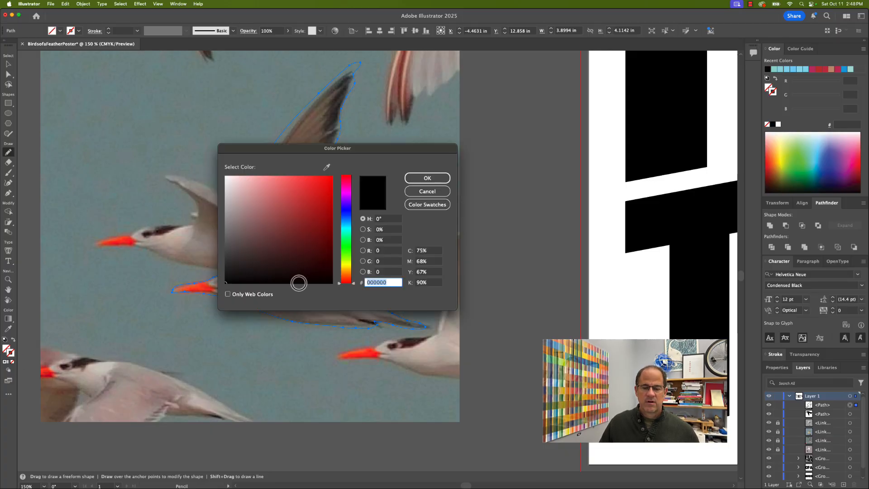
pyautogui.click(427, 178)
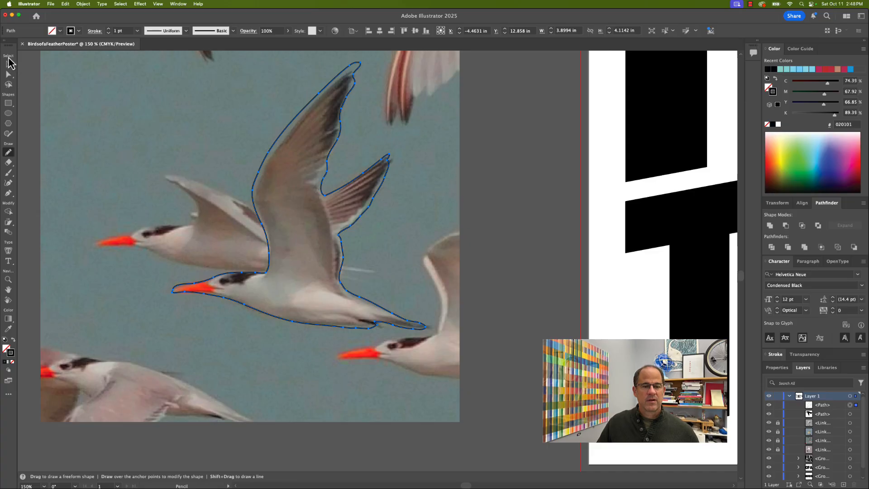
# Step: Move the traced raised-wing bird outline off its photo onto the empty pasteboard to the left
pyautogui.click(9, 63)
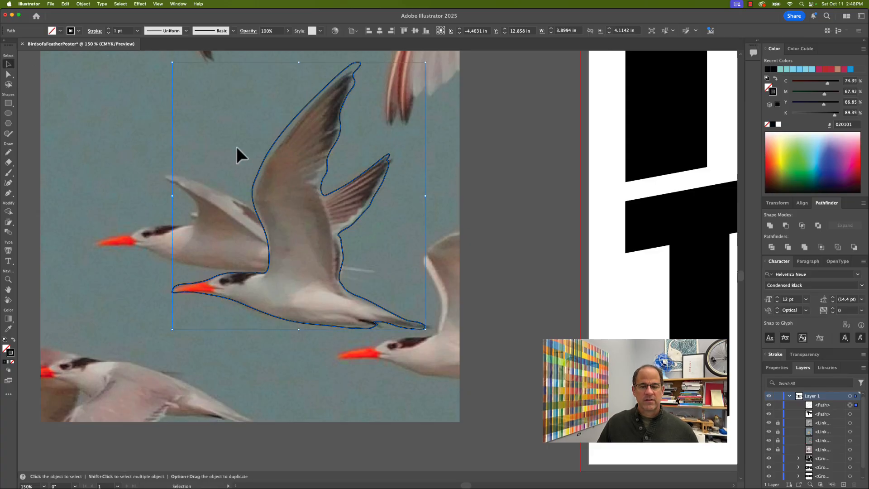
pyautogui.moveTo(256, 172); pyautogui.dragTo(165, 139)
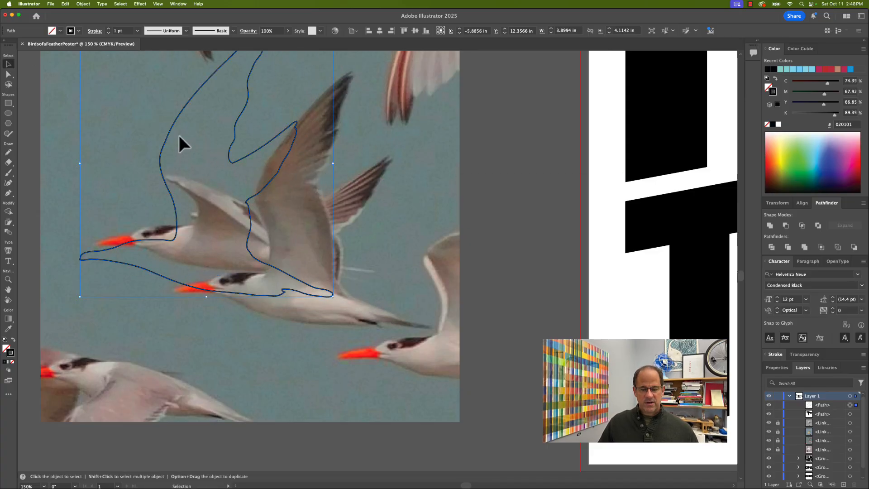
pyautogui.press('super+minus')
pyautogui.press('super+minus')
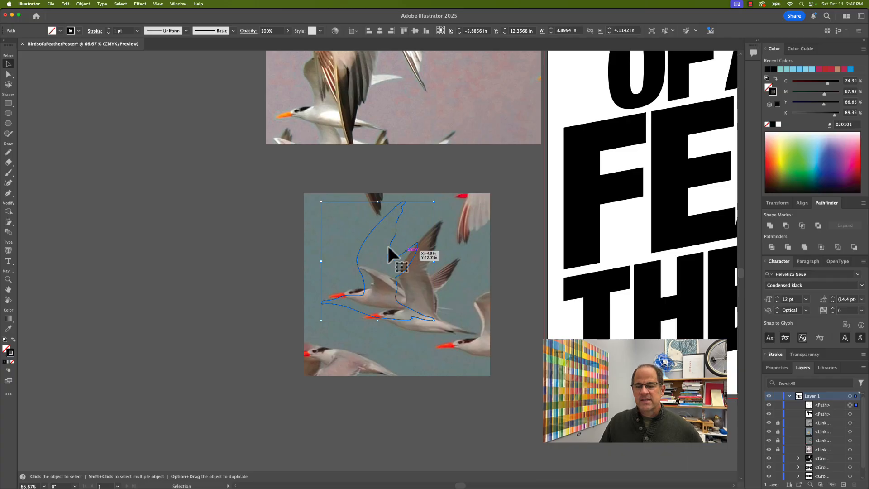
pyautogui.moveTo(367, 236); pyautogui.dragTo(170, 180)
# Step: Trace the orange-billed bird in the lower-right photo with the Pencil tool as a closed outline
pyautogui.moveTo(510, 264); pyautogui.dragTo(147, 215)
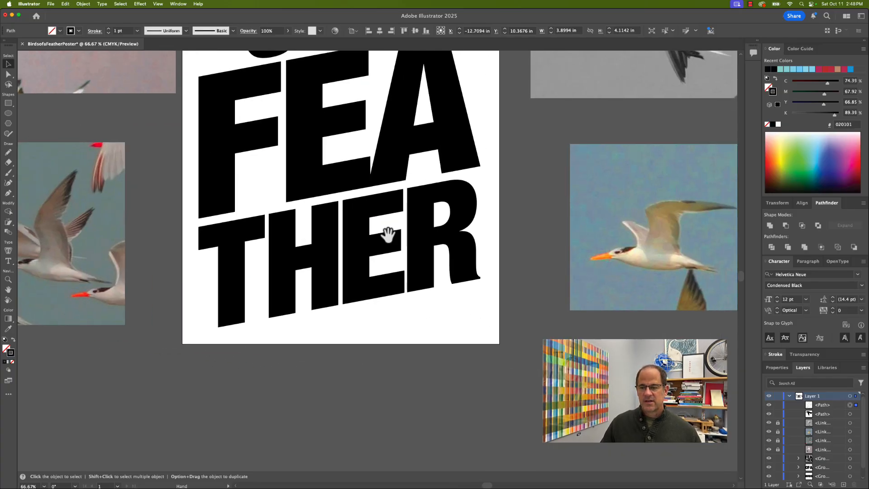
pyautogui.moveTo(540, 241)
pyautogui.mouseDown()
pyautogui.moveTo(203, 222)
pyautogui.moveTo(193, 234)
pyautogui.mouseUp()
pyautogui.press('n')
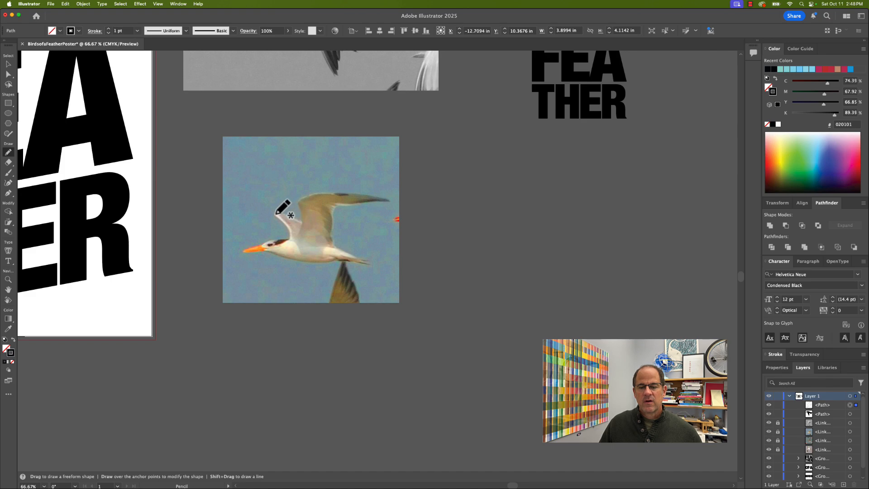
pyautogui.moveTo(274, 215)
pyautogui.mouseDown()
pyautogui.moveTo(289, 238)
pyautogui.moveTo(243, 253)
pyautogui.moveTo(369, 266)
pyautogui.moveTo(335, 245)
pyautogui.moveTo(336, 212)
pyautogui.moveTo(390, 201)
pyautogui.moveTo(314, 192)
pyautogui.moveTo(298, 201)
pyautogui.moveTo(302, 222)
pyautogui.moveTo(276, 214)
pyautogui.mouseUp()
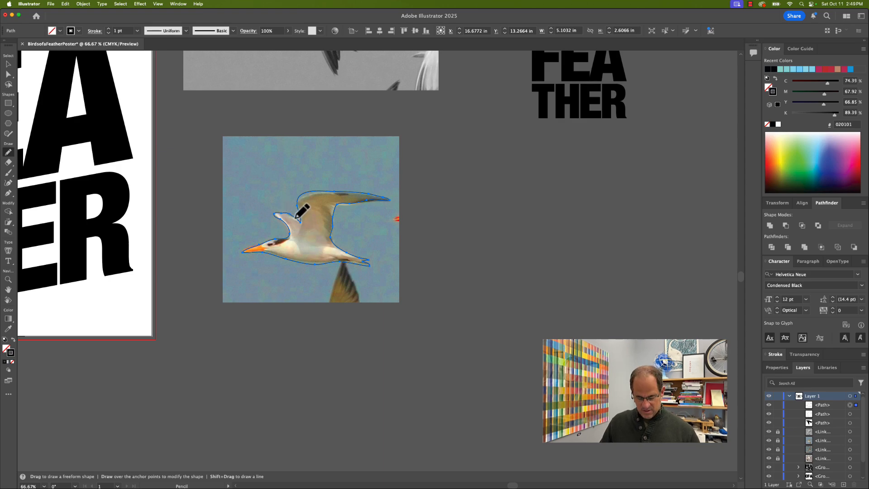
# Step: Redraw loose parts of the orange-billed bird's outline with the Pencil tool, at the notch between the wings and along the large wing's upper edge
pyautogui.scroll(5, 294, 213)
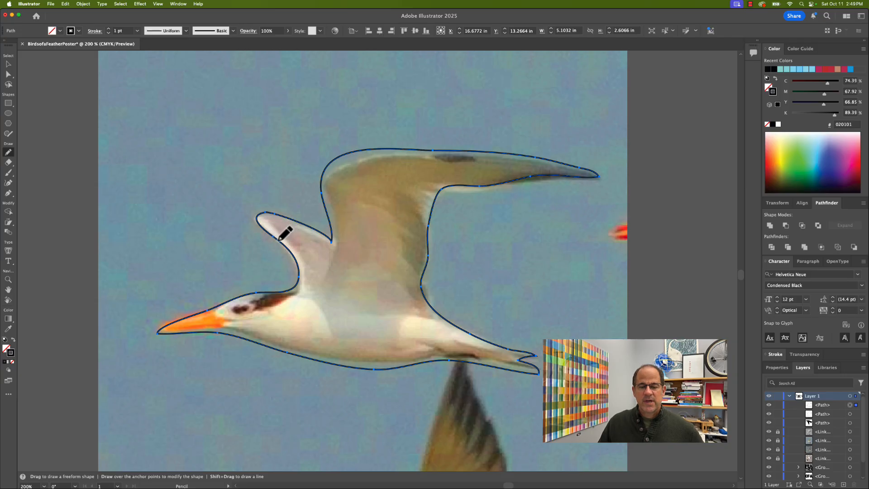
pyautogui.moveTo(279, 240)
pyautogui.mouseDown()
pyautogui.moveTo(259, 218)
pyautogui.moveTo(280, 214)
pyautogui.moveTo(331, 238)
pyautogui.mouseUp()
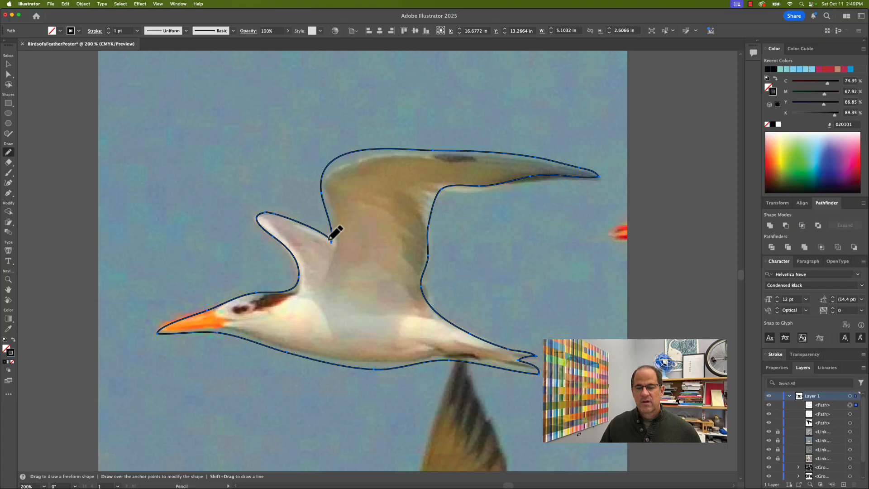
pyautogui.moveTo(330, 239)
pyautogui.mouseDown()
pyautogui.moveTo(337, 236)
pyautogui.moveTo(325, 184)
pyautogui.moveTo(352, 159)
pyautogui.moveTo(471, 153)
pyautogui.mouseUp()
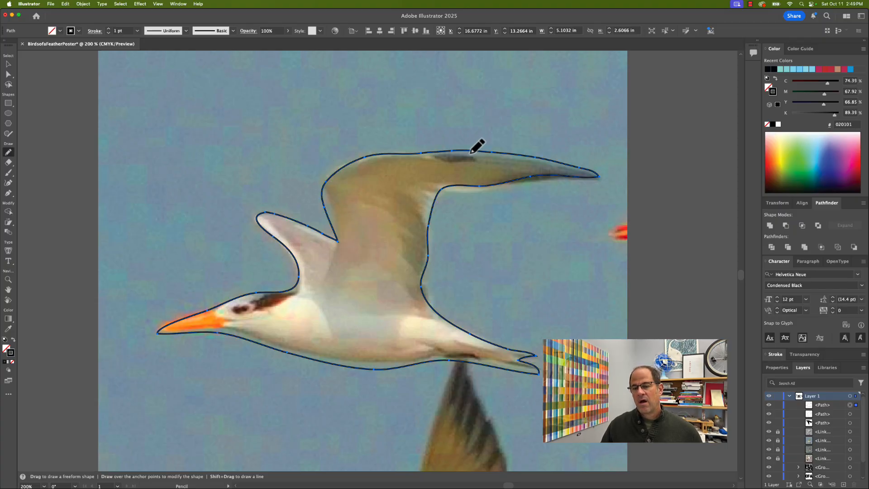
pyautogui.moveTo(363, 156); pyautogui.dragTo(538, 154)
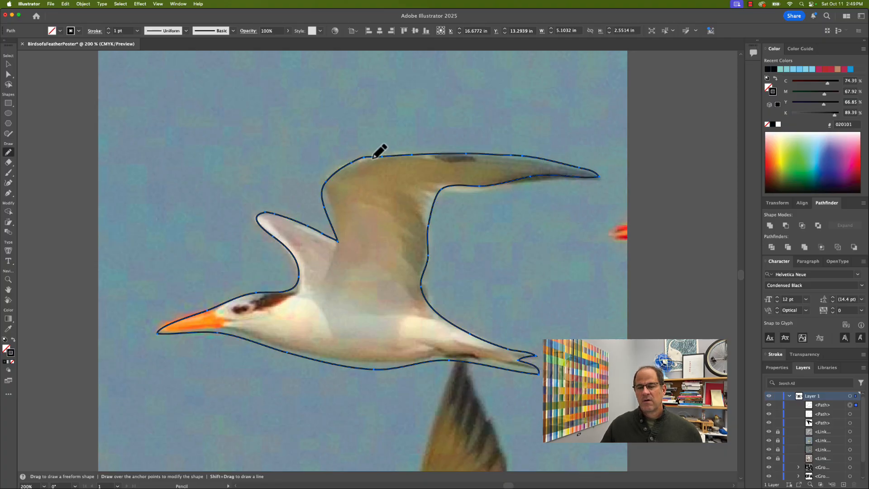
# Step: Redraw the upper edge and the underside of the orange-billed bird's large wing with the Pencil tool
pyautogui.moveTo(359, 158)
pyautogui.mouseDown()
pyautogui.moveTo(320, 185)
pyautogui.moveTo(335, 228)
pyautogui.moveTo(321, 183)
pyautogui.moveTo(329, 173)
pyautogui.moveTo(427, 153)
pyautogui.mouseUp()
pyautogui.press('super+z')
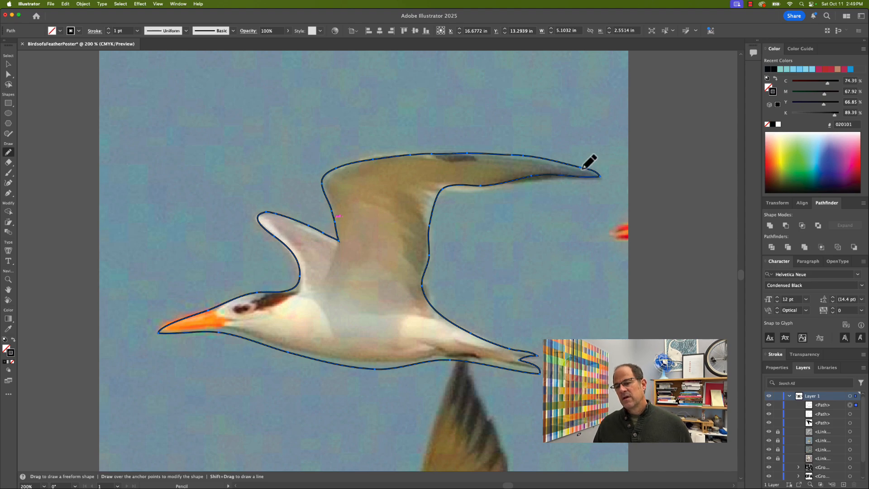
pyautogui.moveTo(582, 169)
pyautogui.mouseDown()
pyautogui.moveTo(597, 178)
pyautogui.moveTo(442, 192)
pyautogui.moveTo(432, 236)
pyautogui.mouseUp()
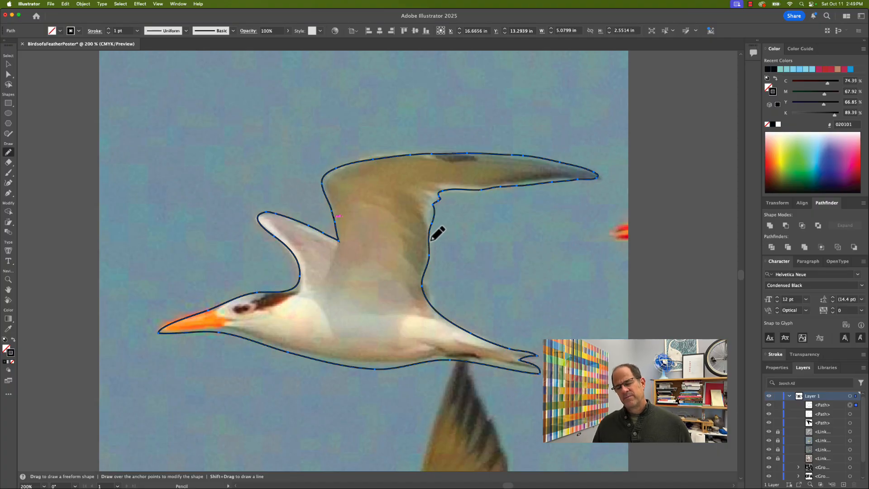
# Step: Redraw the orange-billed bird's outline along the belly and the underside of the beak with the Pencil tool
pyautogui.moveTo(237, 299)
pyautogui.mouseDown()
pyautogui.moveTo(160, 325)
pyautogui.moveTo(233, 330)
pyautogui.moveTo(352, 361)
pyautogui.moveTo(462, 357)
pyautogui.mouseUp()
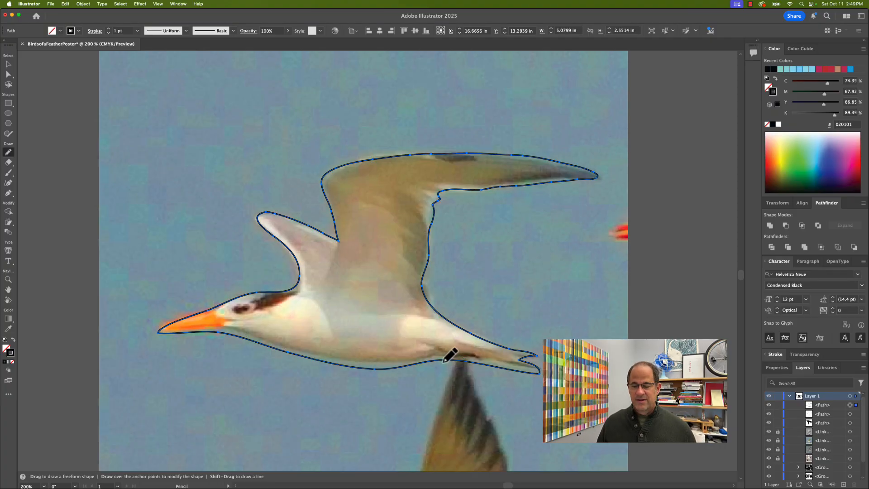
pyautogui.moveTo(514, 371)
pyautogui.mouseDown()
pyautogui.moveTo(422, 358)
pyautogui.moveTo(323, 358)
pyautogui.moveTo(225, 332)
pyautogui.mouseUp()
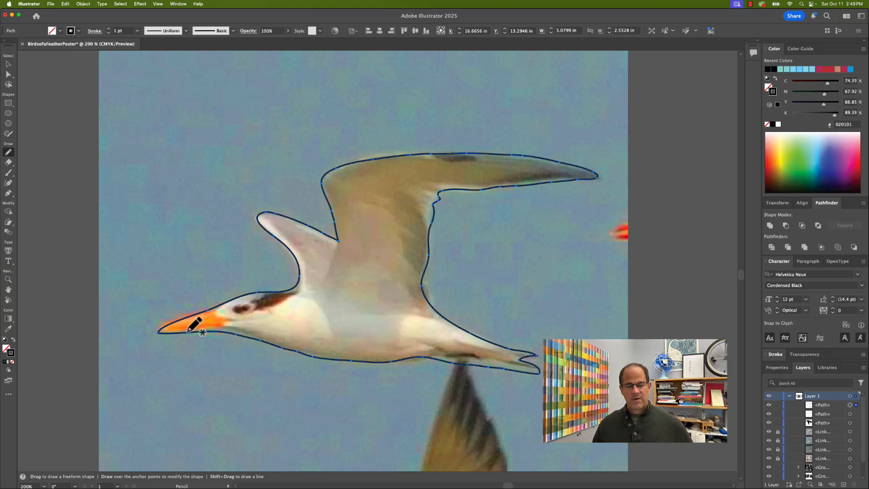
pyautogui.moveTo(160, 331)
pyautogui.mouseDown()
pyautogui.moveTo(230, 334)
pyautogui.moveTo(345, 362)
pyautogui.moveTo(266, 342)
pyautogui.mouseUp()
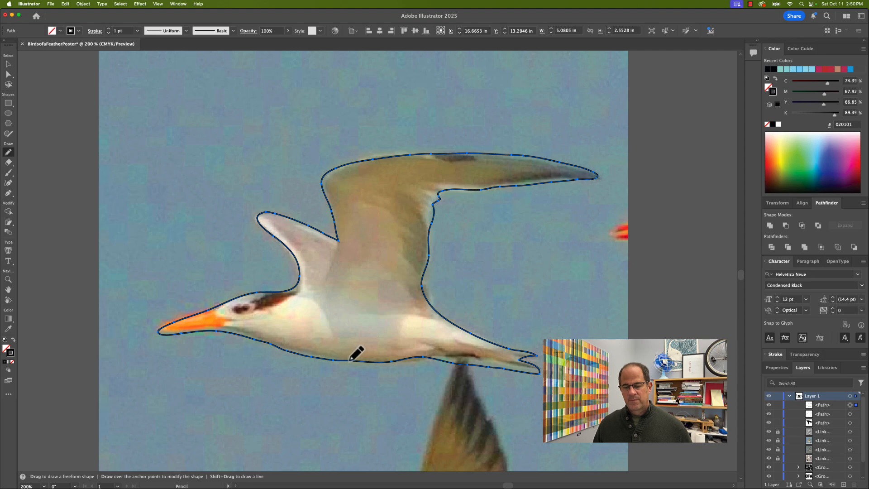
pyautogui.moveTo(349, 360)
pyautogui.mouseDown()
pyautogui.moveTo(220, 330)
pyautogui.moveTo(160, 329)
pyautogui.mouseUp()
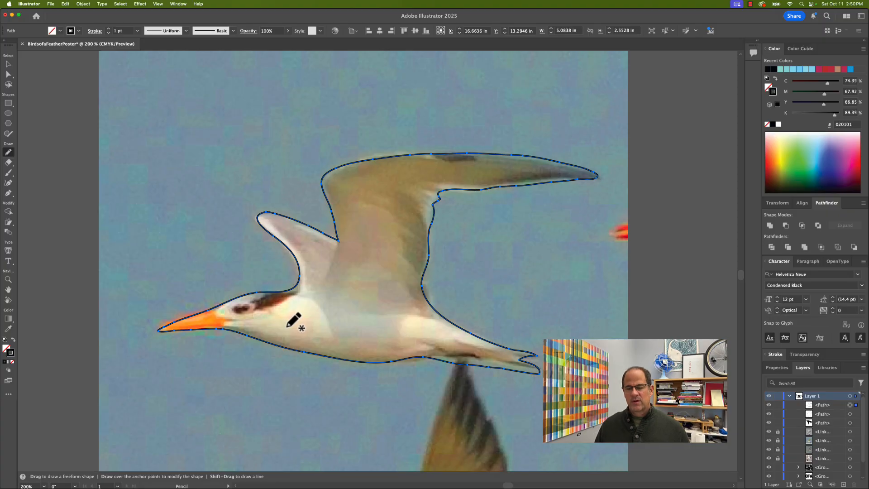
# Step: Move the finished orange-billed bird outline off its photo onto the empty pasteboard to the right
pyautogui.scroll(-1, 91, 108)
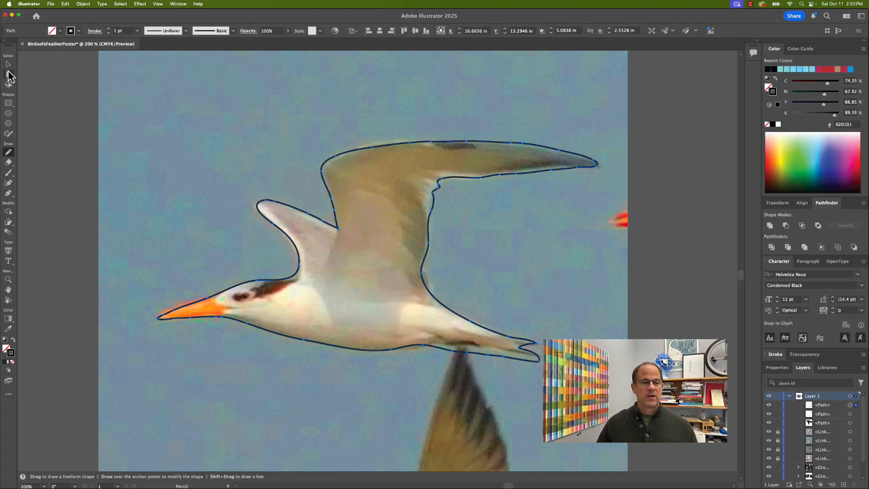
pyautogui.click(8, 64)
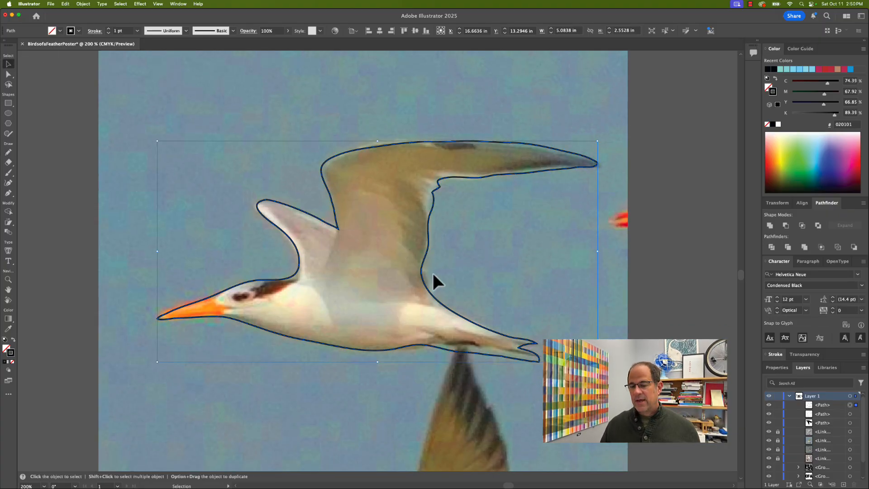
pyautogui.press('a')
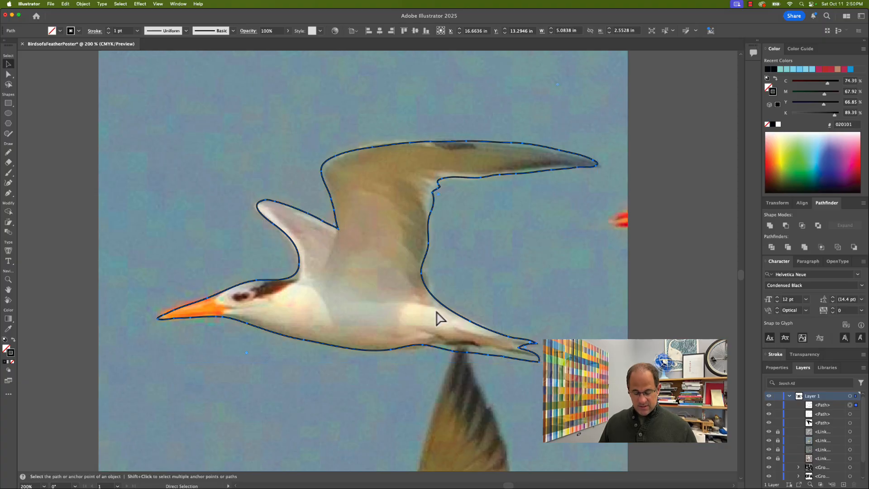
pyautogui.press('super+minus')
pyautogui.press('super+minus')
pyautogui.press('super+minus')
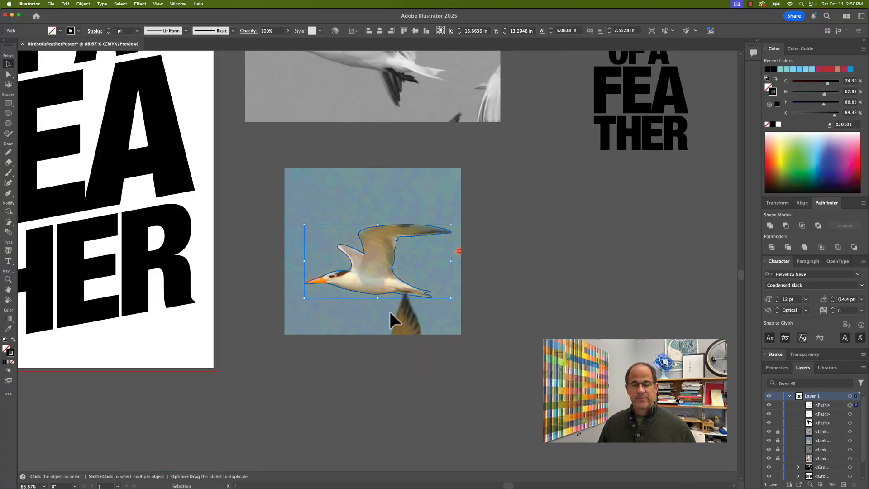
pyautogui.click(7, 65)
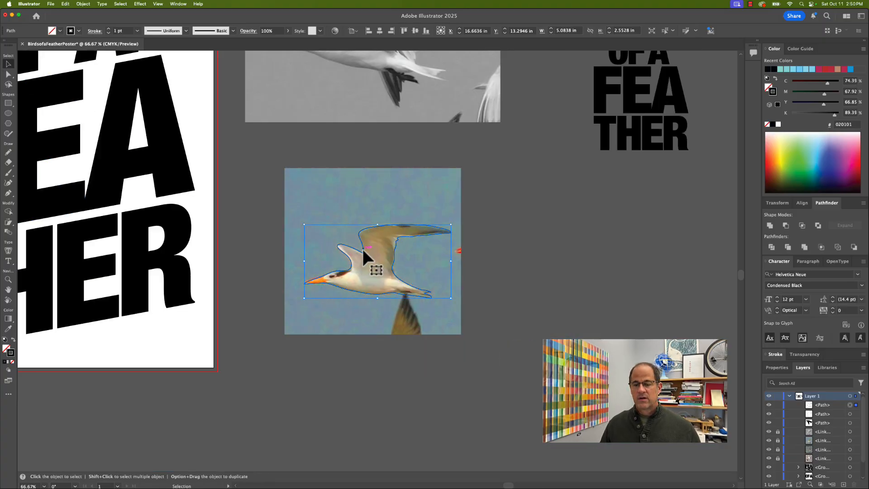
pyautogui.moveTo(362, 246); pyautogui.dragTo(605, 252)
# Step: Trace the head, beak and belly of the front bird in the grayscale photo with the Pencil tool
pyautogui.moveTo(462, 245); pyautogui.dragTo(440, 423)
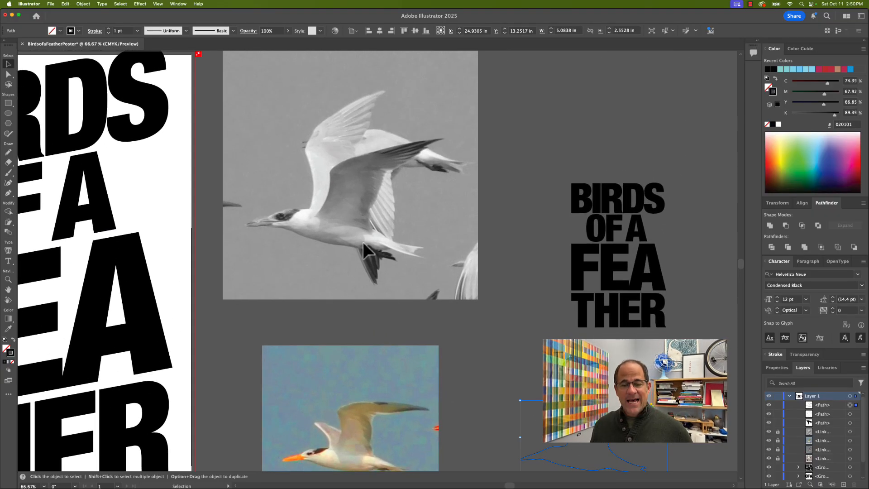
pyautogui.click(8, 153)
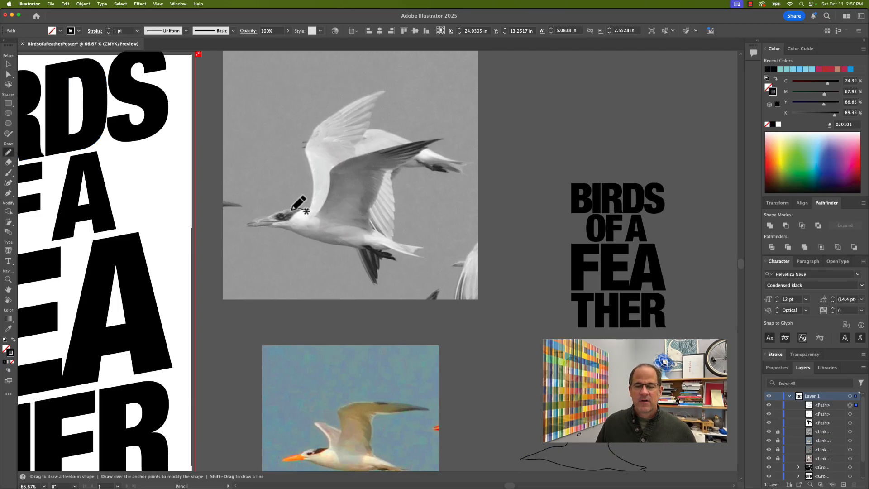
pyautogui.moveTo(309, 209)
pyautogui.mouseDown()
pyautogui.moveTo(243, 222)
pyautogui.moveTo(358, 247)
pyautogui.mouseUp()
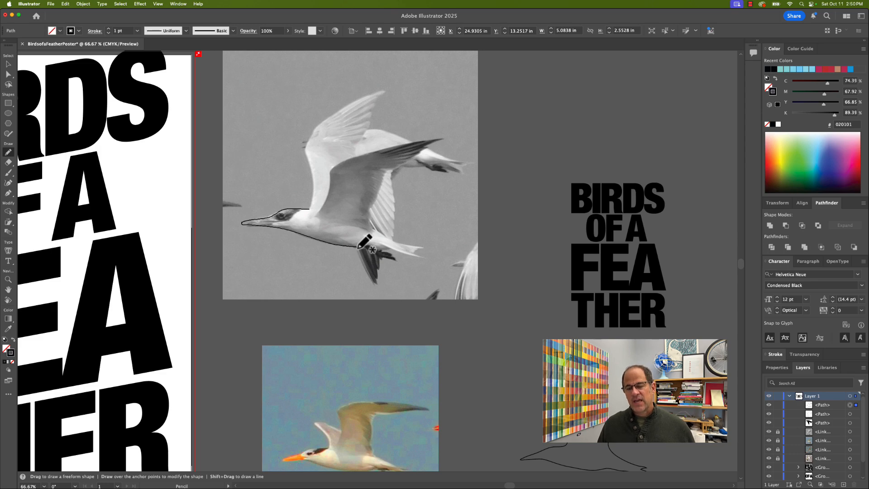
pyautogui.moveTo(357, 247); pyautogui.dragTo(358, 247)
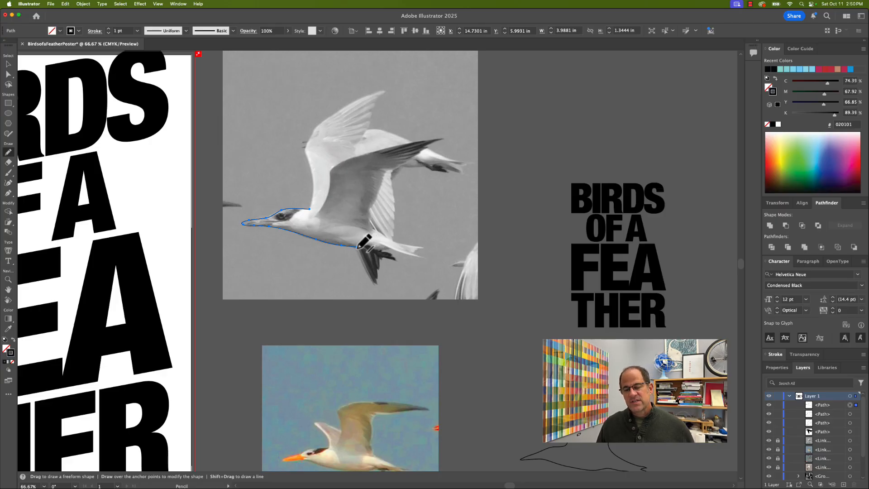
pyautogui.press('super+shift+a')
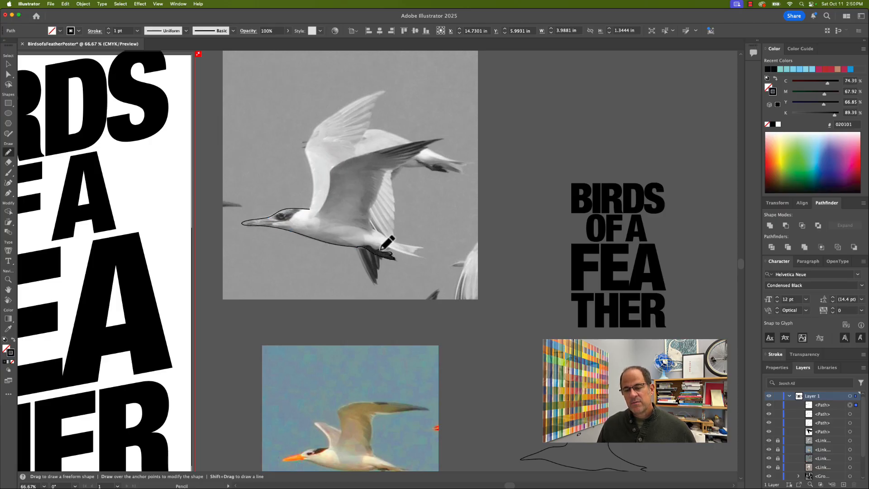
# Step: Extend the grayscale bird's Pencil outline around the foot, the forked tail and the dark near wing
pyautogui.moveTo(380, 249)
pyautogui.mouseDown()
pyautogui.moveTo(430, 261)
pyautogui.moveTo(417, 253)
pyautogui.moveTo(428, 247)
pyautogui.moveTo(376, 229)
pyautogui.mouseUp()
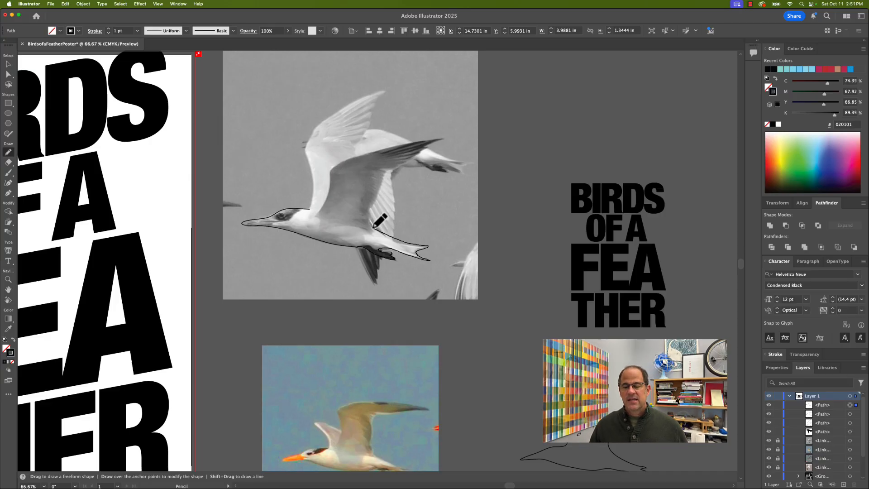
pyautogui.moveTo(374, 226); pyautogui.dragTo(371, 221)
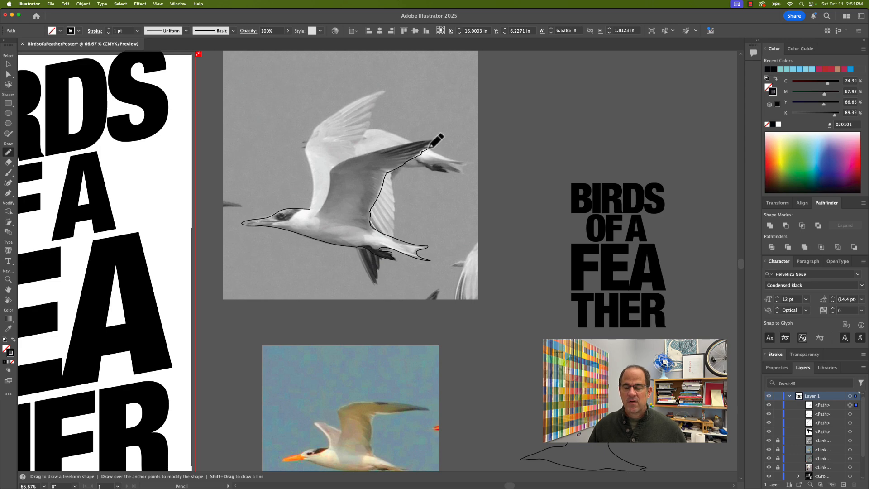
pyautogui.moveTo(440, 140); pyautogui.dragTo(395, 148)
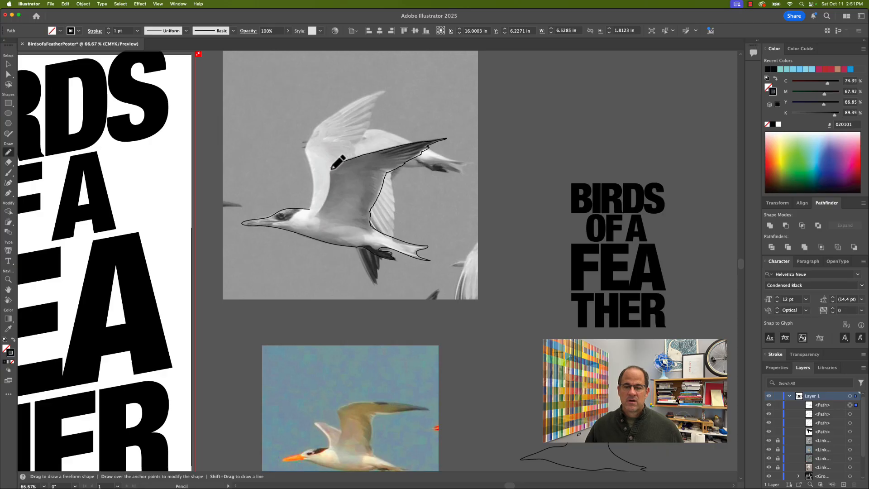
pyautogui.moveTo(332, 167); pyautogui.dragTo(330, 167)
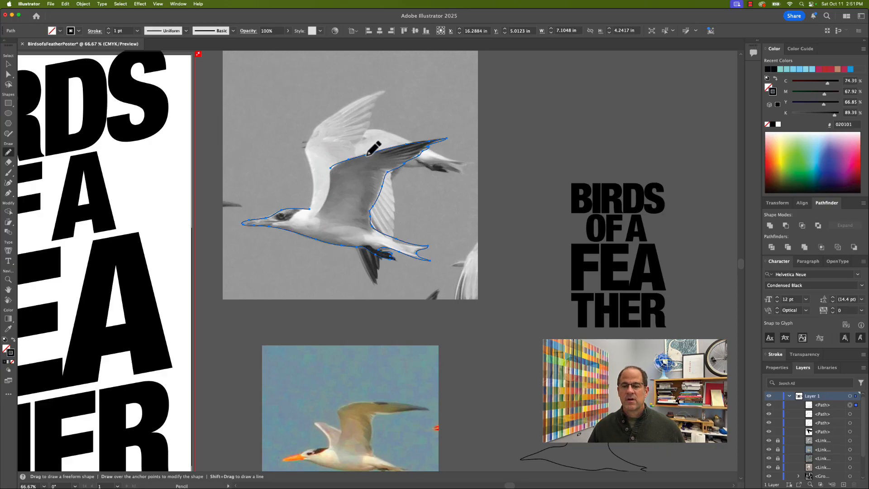
pyautogui.press('super+shift+a')
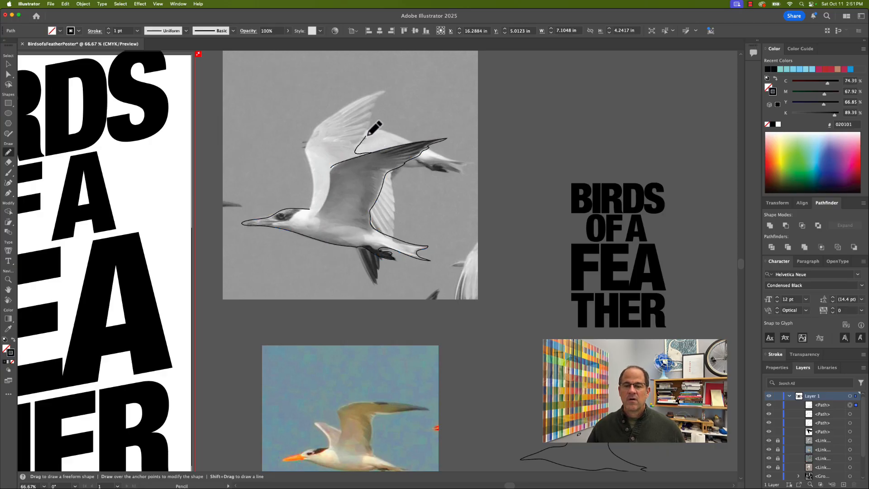
# Step: Close the grayscale bird's outline around the raised far wing and redraw that wing's trailing edge with jagged feather notches
pyautogui.moveTo(368, 136)
pyautogui.mouseDown()
pyautogui.moveTo(369, 96)
pyautogui.moveTo(334, 115)
pyautogui.moveTo(301, 179)
pyautogui.moveTo(309, 209)
pyautogui.mouseUp()
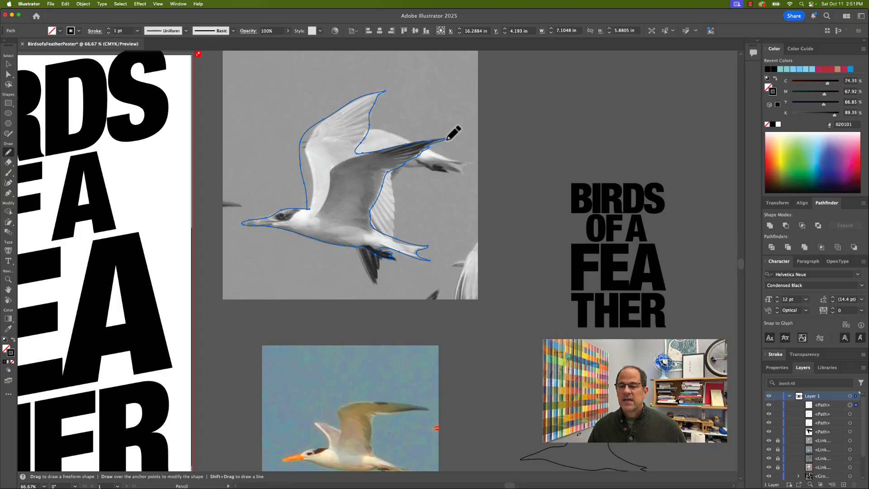
pyautogui.press('super+shift+a')
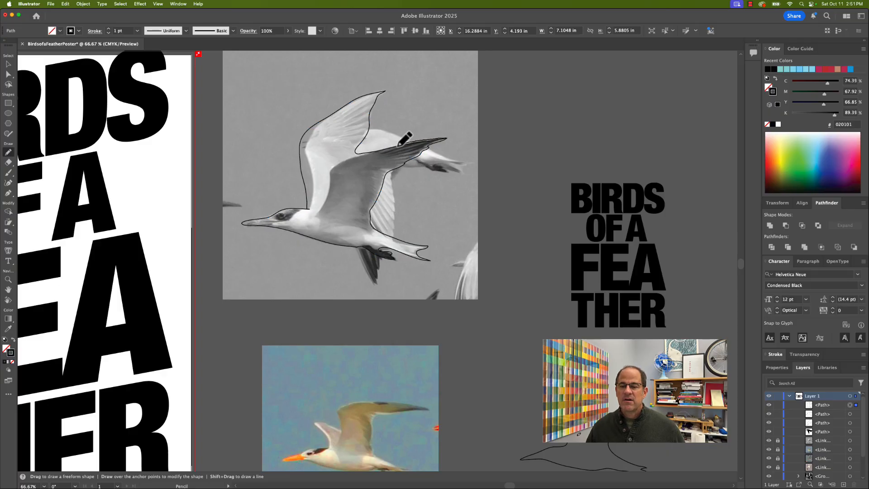
pyautogui.moveTo(374, 152); pyautogui.dragTo(362, 154)
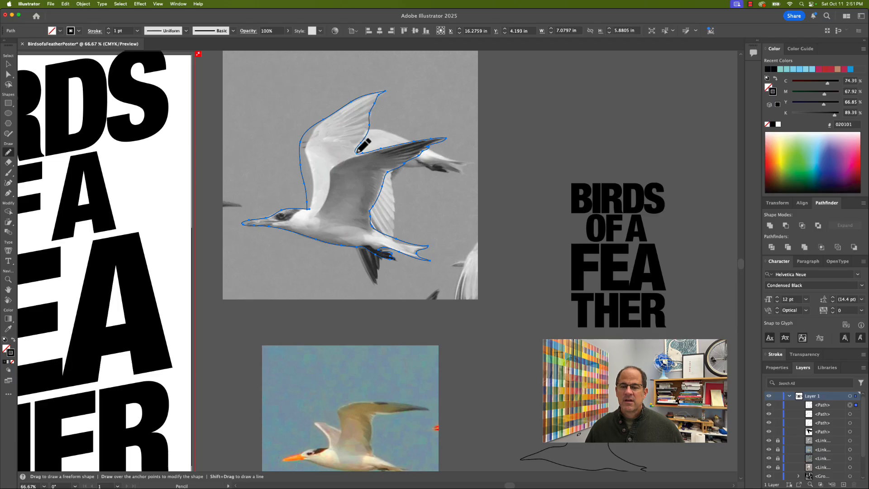
pyautogui.press('super+shift+a')
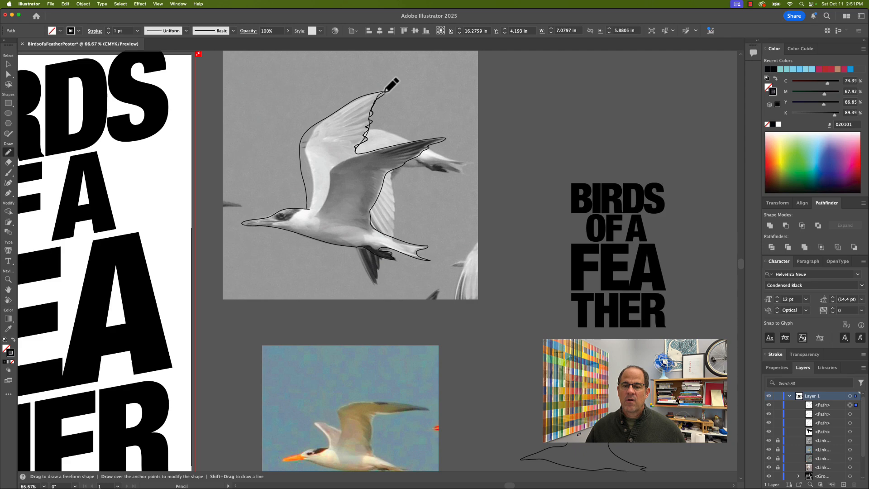
pyautogui.moveTo(386, 90); pyautogui.dragTo(384, 93)
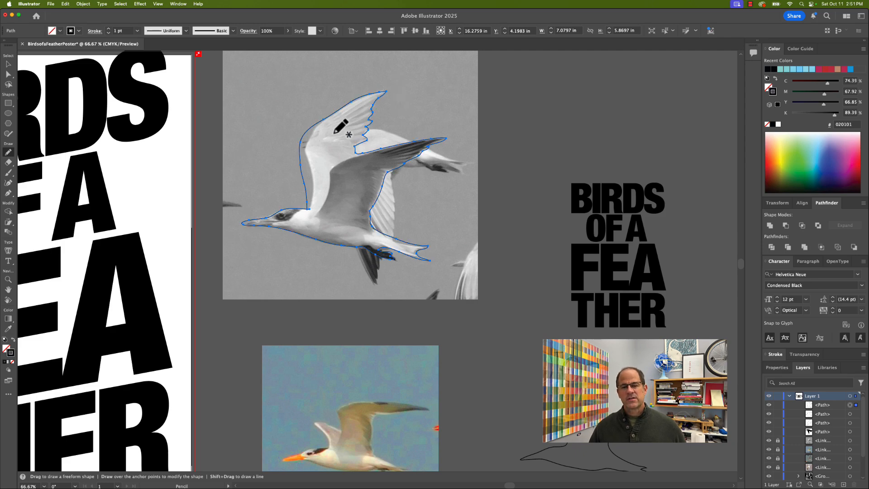
pyautogui.moveTo(335, 114)
pyautogui.mouseDown()
pyautogui.moveTo(303, 151)
pyautogui.moveTo(315, 182)
pyautogui.moveTo(303, 209)
pyautogui.mouseUp()
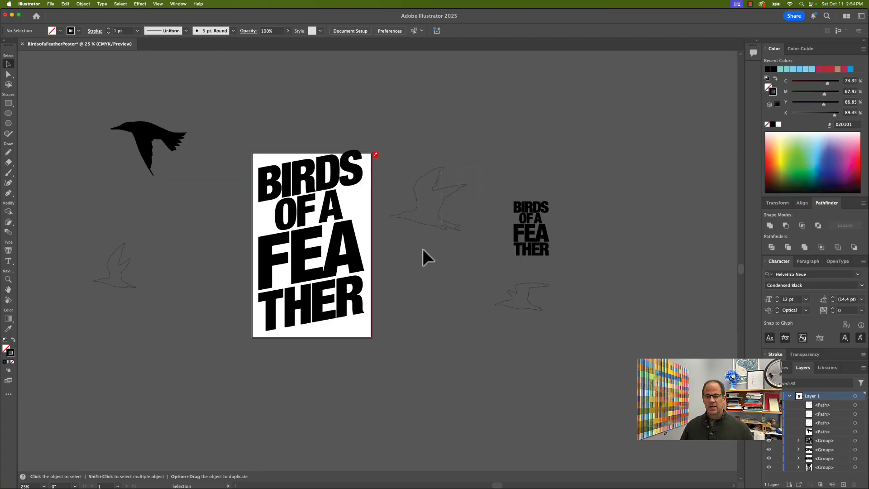
# Step: Swap the solid black bird's fill and stroke to make it a black outline, and move it slightly up and to the right
pyautogui.click(422, 249)
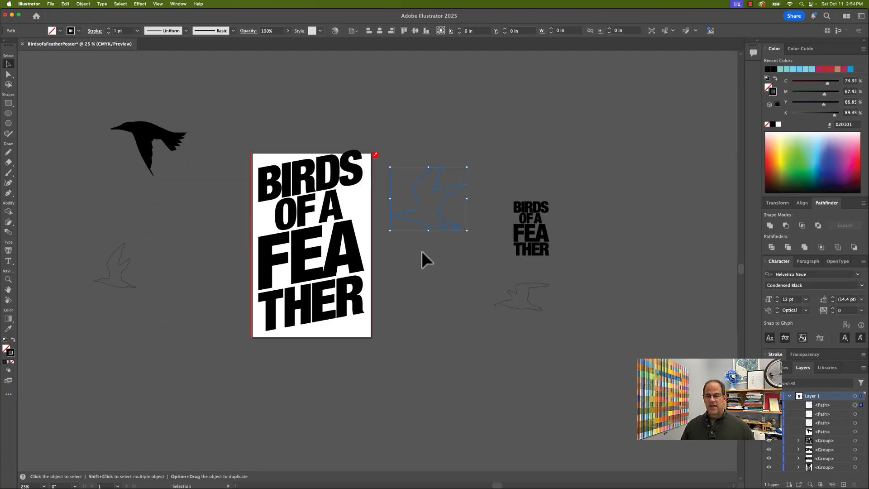
pyautogui.click(500, 302)
pyautogui.click(158, 142)
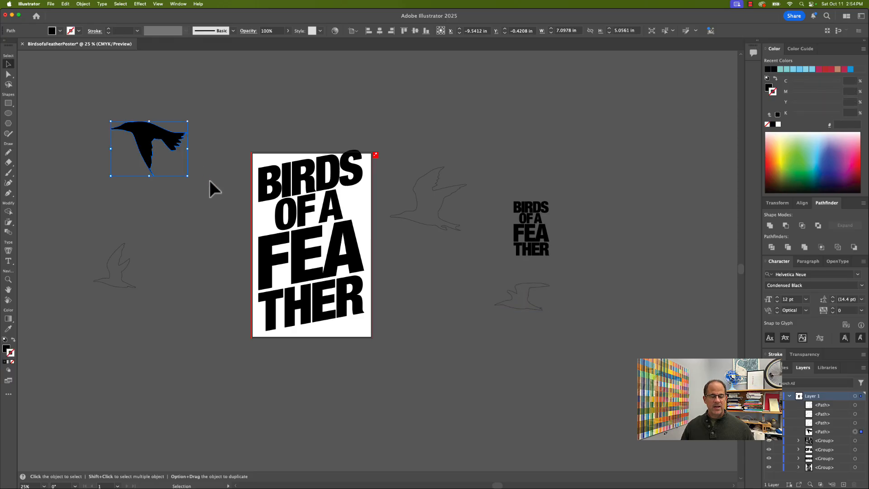
pyautogui.click(13, 339)
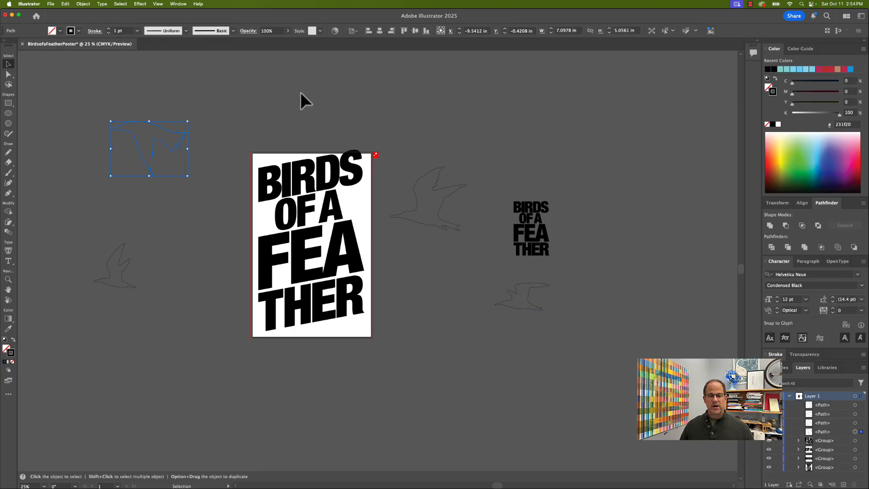
pyautogui.click(302, 119)
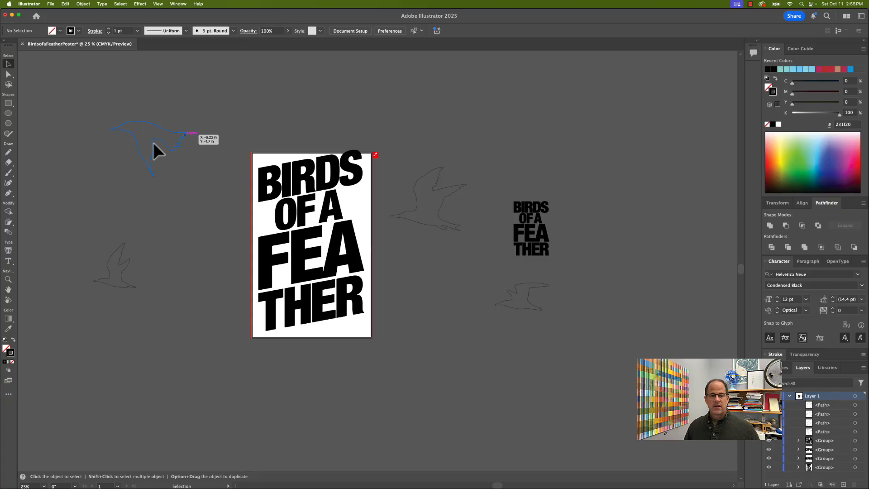
pyautogui.moveTo(150, 123); pyautogui.dragTo(163, 110)
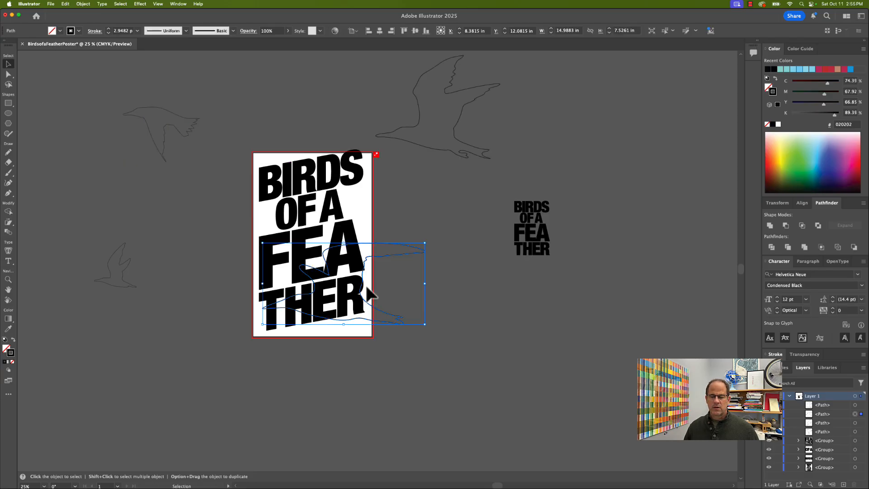
# Step: Position the enlarged orange-billed bird outline over the FEA THER lettering, extending past the poster's right edge
pyautogui.moveTo(365, 247)
pyautogui.mouseDown()
pyautogui.moveTo(429, 264)
pyautogui.moveTo(365, 235)
pyautogui.mouseUp()
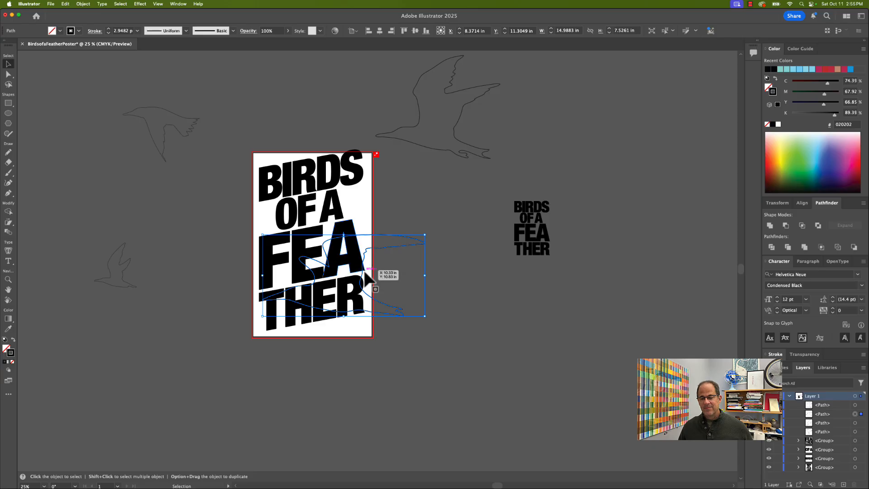
pyautogui.moveTo(373, 234); pyautogui.dragTo(387, 237)
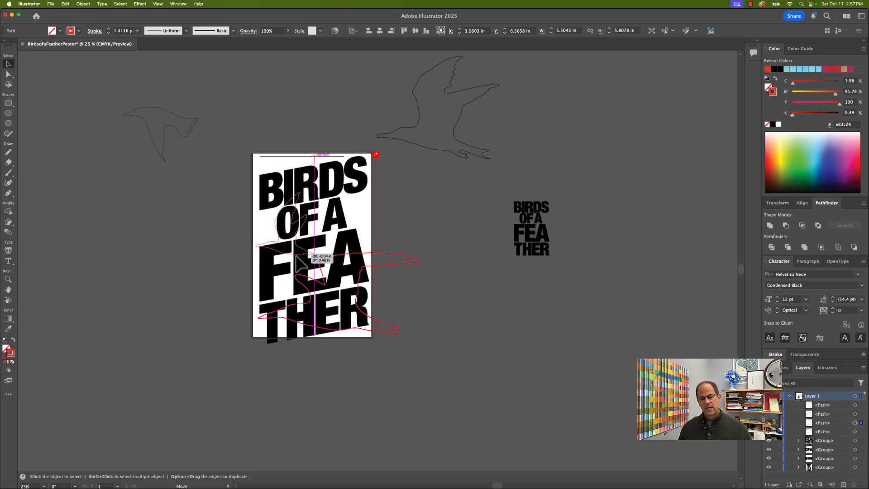
pyautogui.press('v')
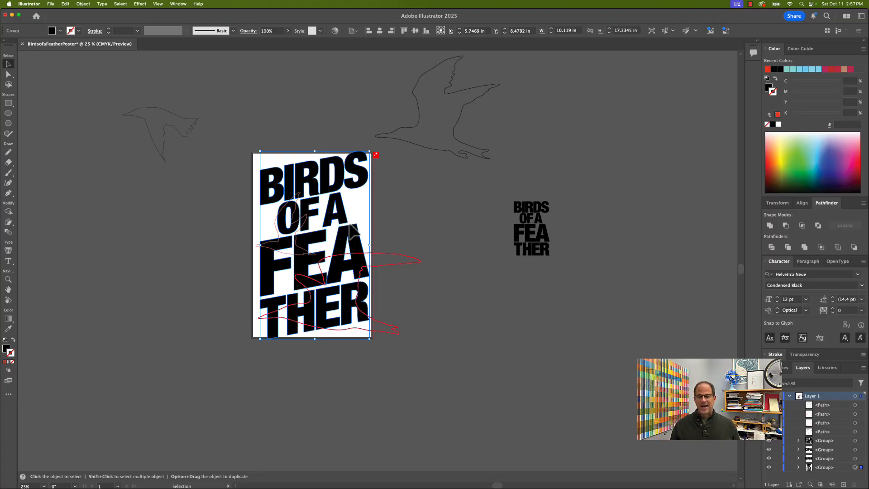
# Step: Arrange the bird outlines: nudge the small red one, shift the large black one clear of the poster, and place the pasteboard bird over BIRDS
pyautogui.click(306, 227)
pyautogui.moveTo(304, 225); pyautogui.dragTo(303, 229)
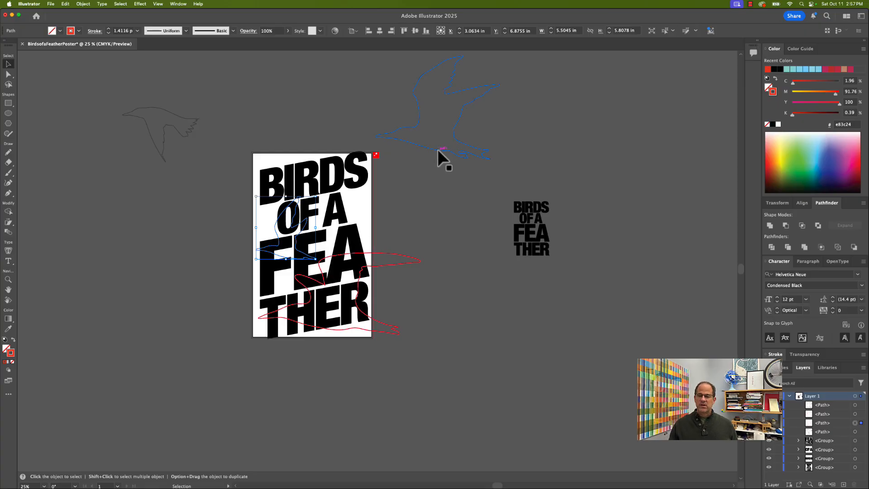
pyautogui.moveTo(437, 148); pyautogui.dragTo(462, 161)
pyautogui.moveTo(179, 130); pyautogui.dragTo(348, 195)
pyautogui.moveTo(346, 197); pyautogui.dragTo(346, 196)
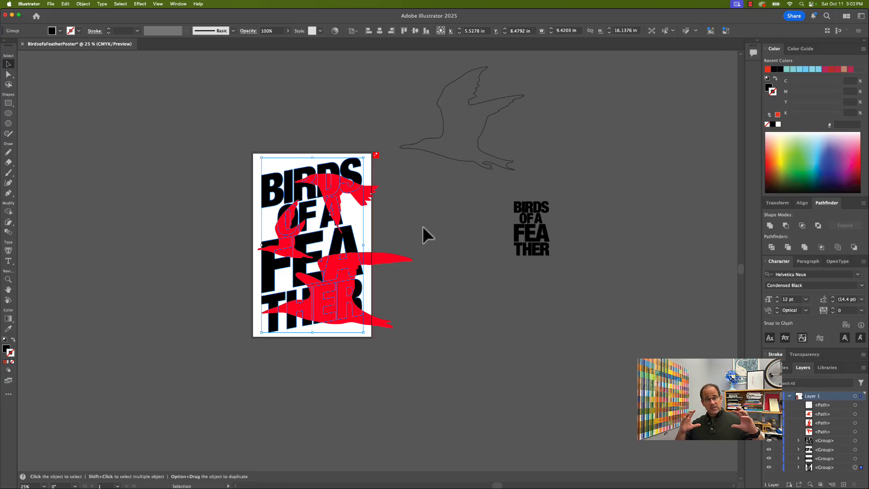
# Step: Recolor the black sheared BIRDS OF A FEA THER lettering to a medium blue fill
pyautogui.click(820, 158)
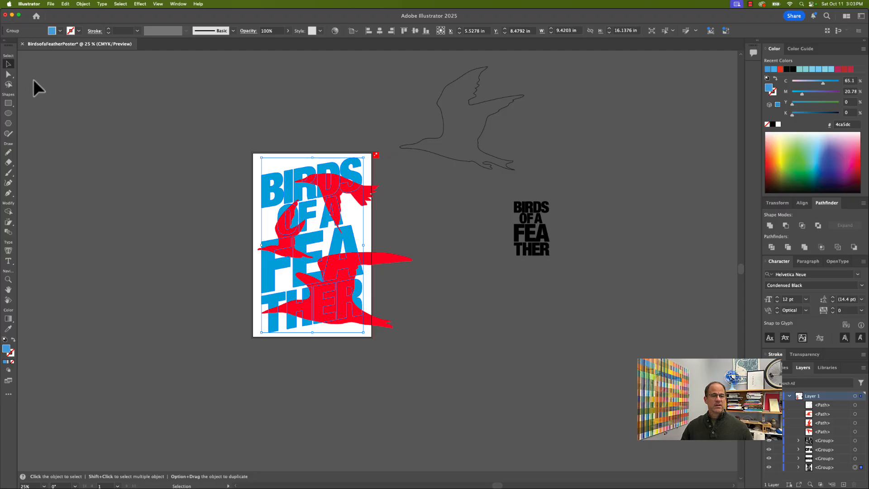
pyautogui.click(253, 163)
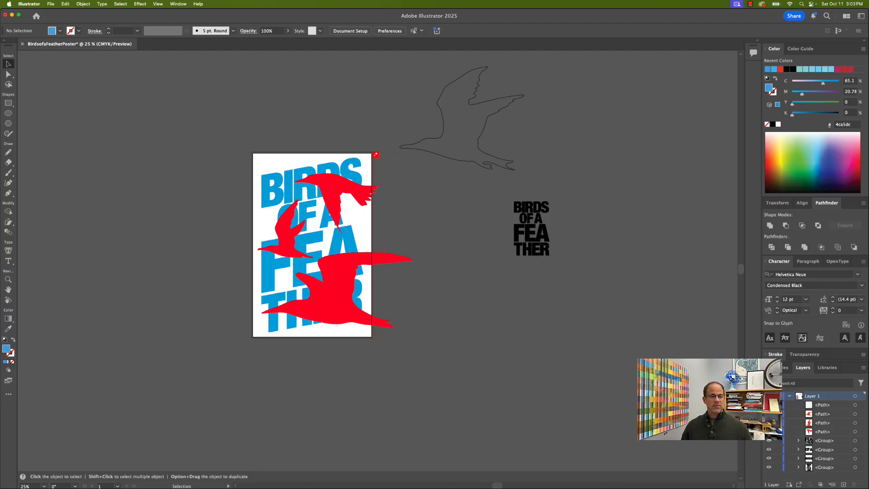
# Step: Draw an 11.25 by 17.25 in blue rectangle covering the poster out to the bleed and send it behind all artwork
pyautogui.click(8, 103)
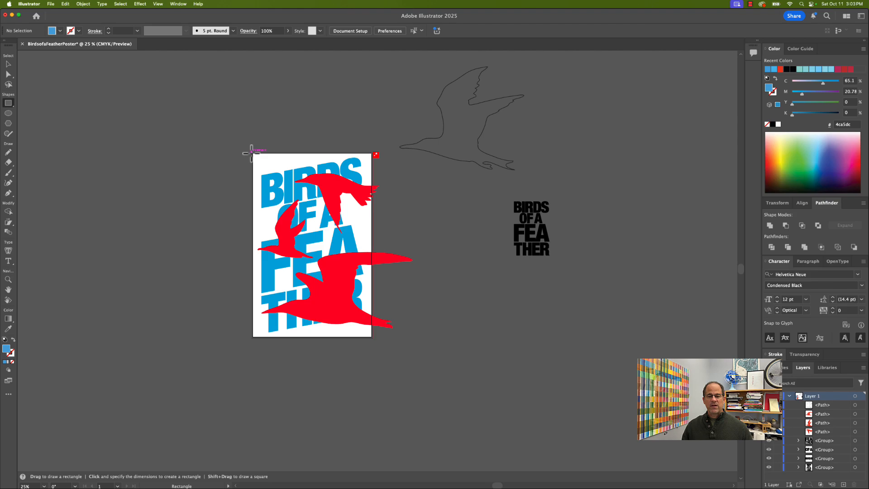
pyautogui.moveTo(252, 152); pyautogui.dragTo(373, 340)
pyautogui.click(83, 4)
pyautogui.moveTo(88, 24)
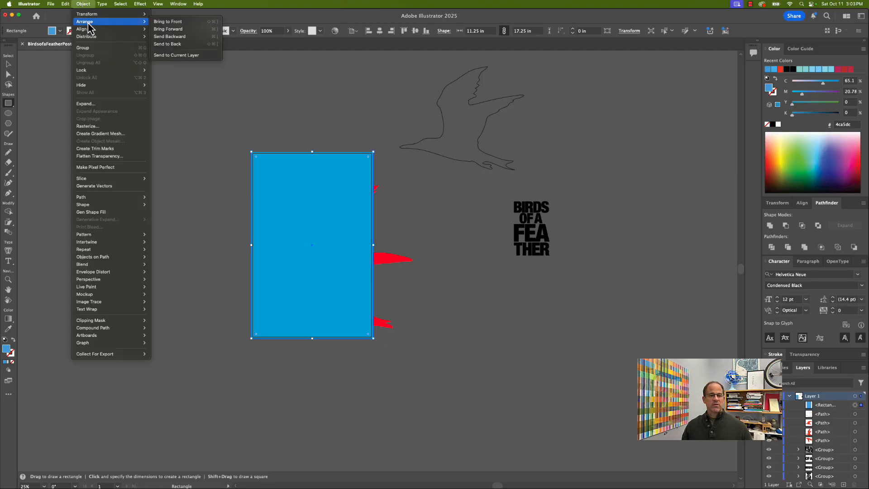
pyautogui.click(168, 44)
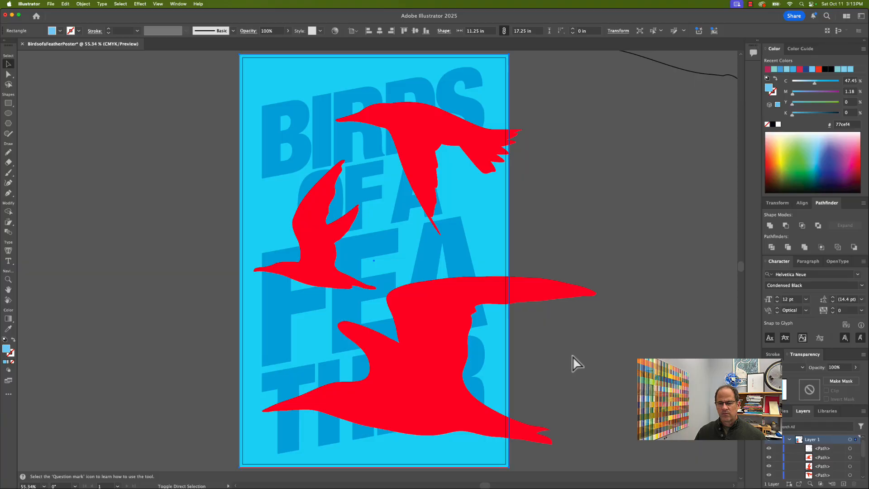
pyautogui.click(574, 356)
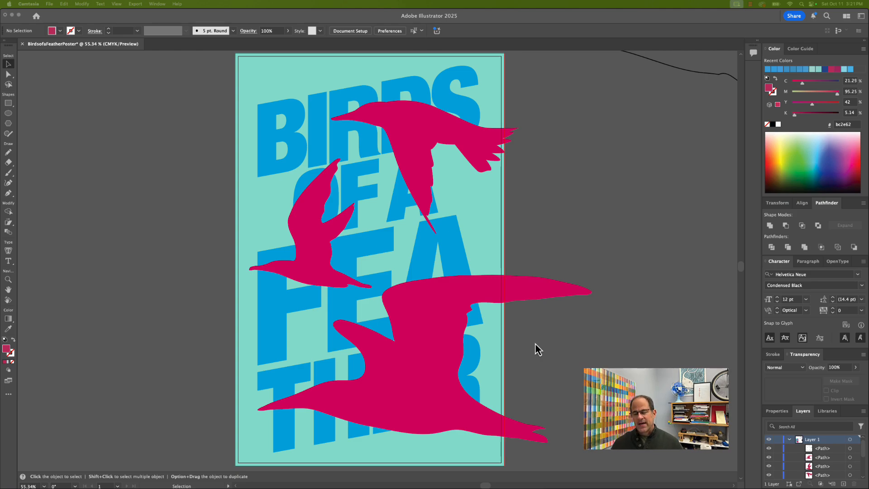
# Step: Select the three magenta birds together and lower their opacity to 61%
pyautogui.click(449, 301)
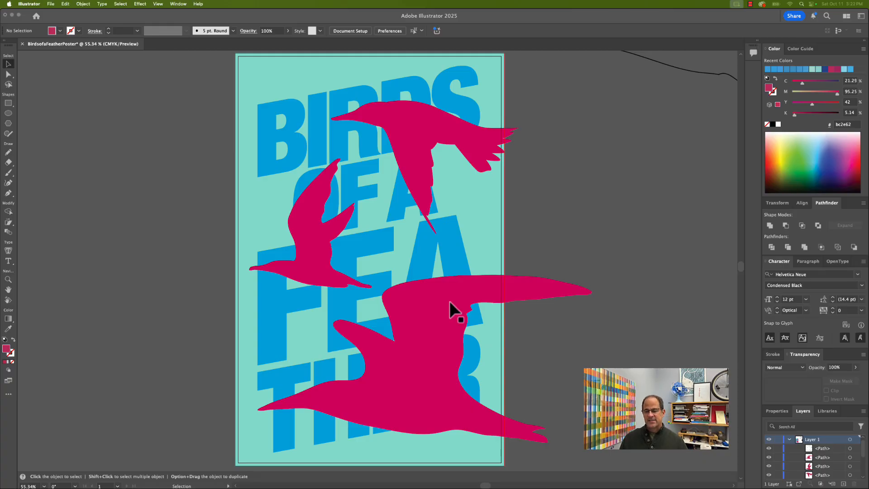
pyautogui.click(310, 263)
pyautogui.keyDown('shift'); pyautogui.click(430, 136); pyautogui.keyUp('shift')
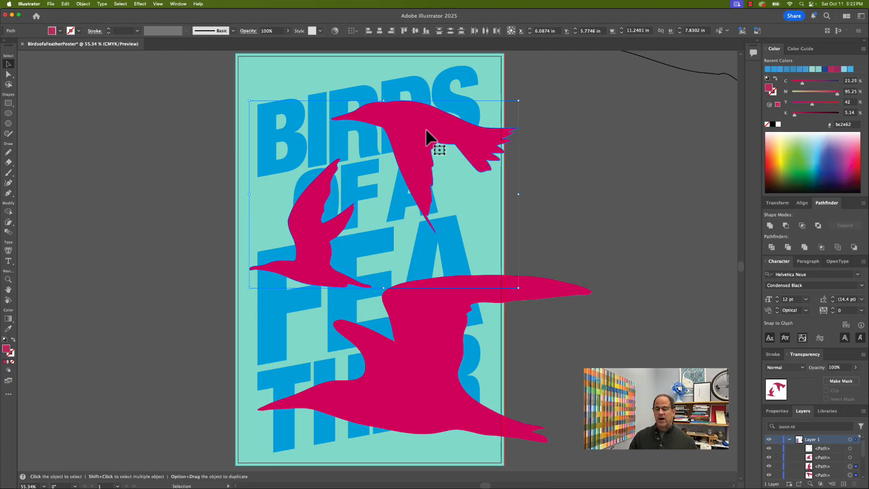
pyautogui.keyDown('shift'); pyautogui.click(421, 302); pyautogui.keyUp('shift')
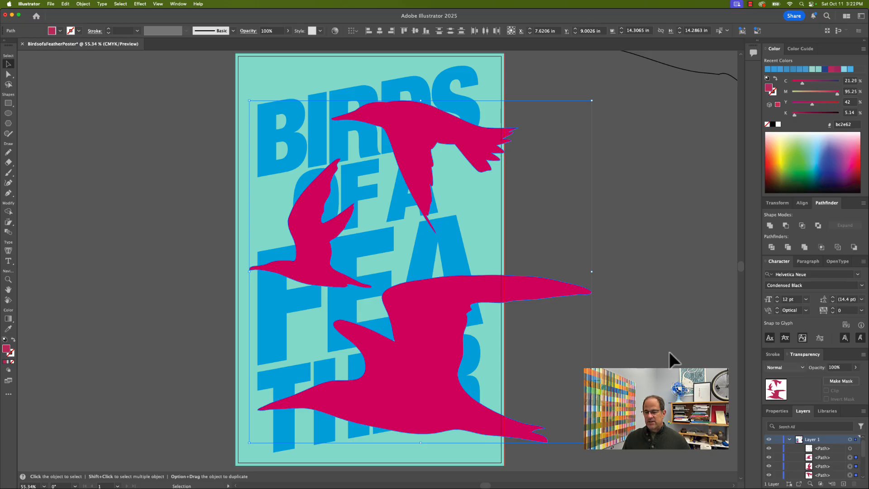
pyautogui.click(288, 31)
pyautogui.moveTo(288, 41); pyautogui.dragTo(274, 41)
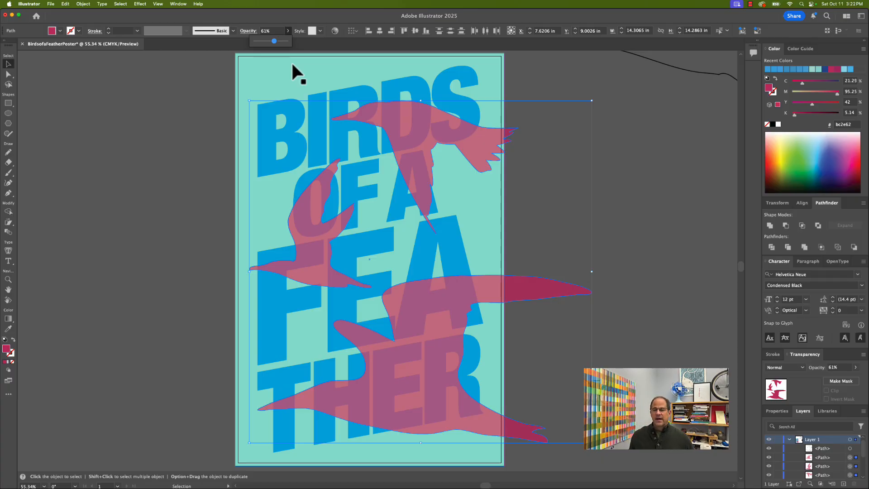
# Step: Return the three magenta birds to 100% opacity
pyautogui.click(855, 368)
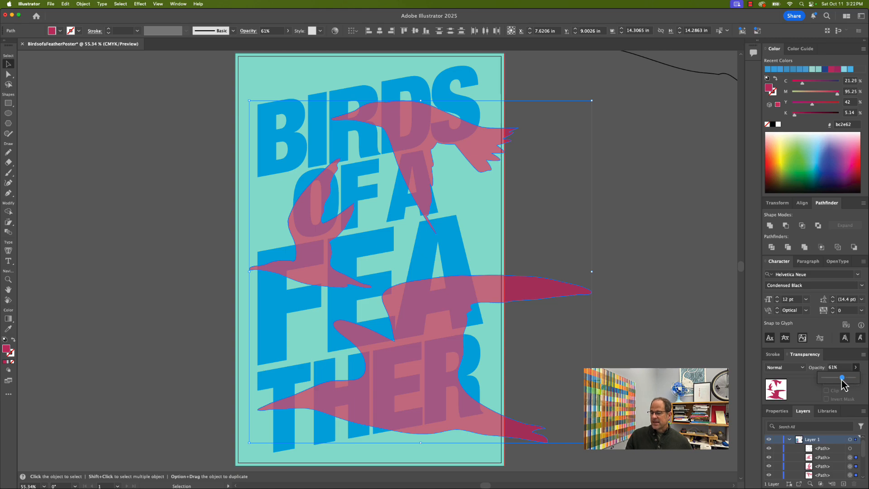
pyautogui.moveTo(841, 378); pyautogui.dragTo(868, 384)
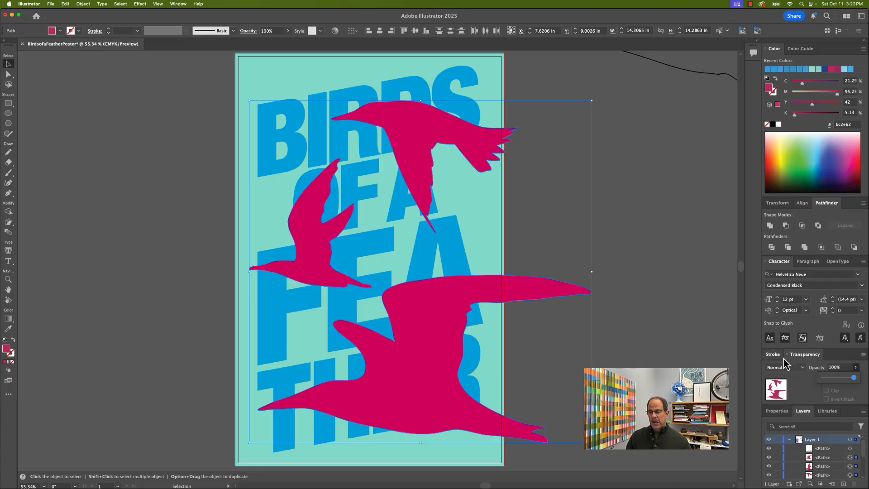
pyautogui.click(178, 4)
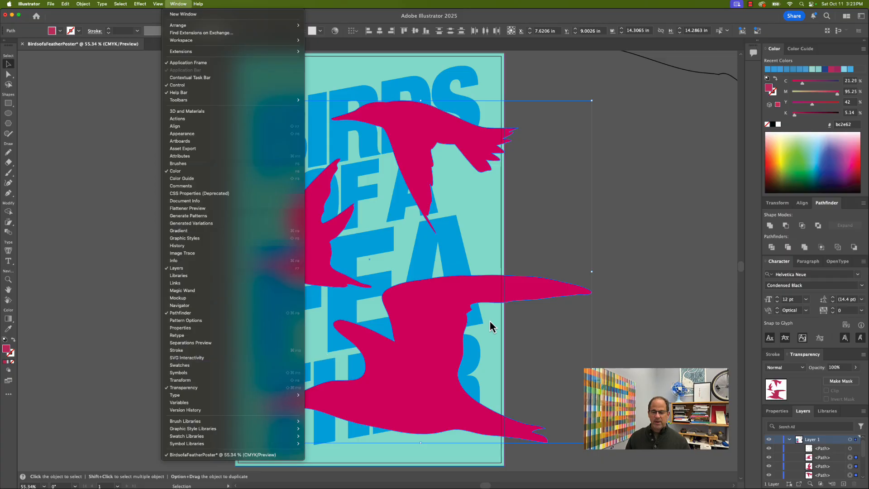
pyautogui.click(633, 244)
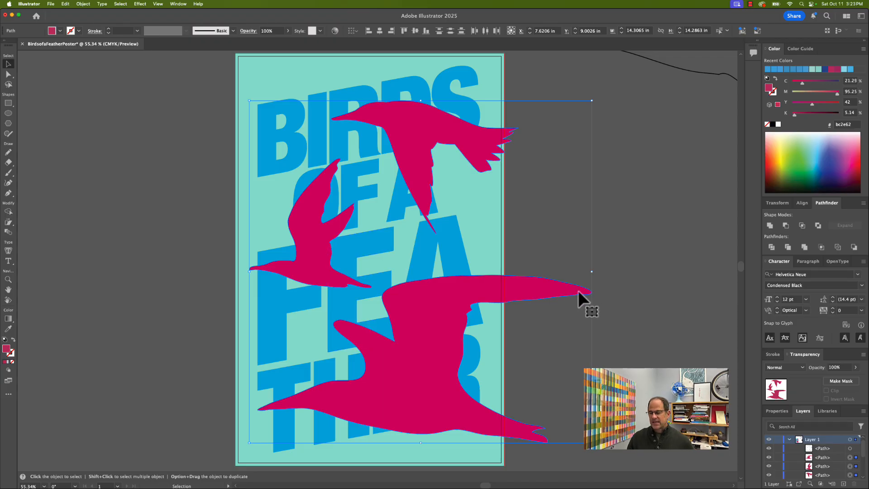
# Step: Try the Darken and Multiply blending modes on the three magenta birds
pyautogui.click(802, 367)
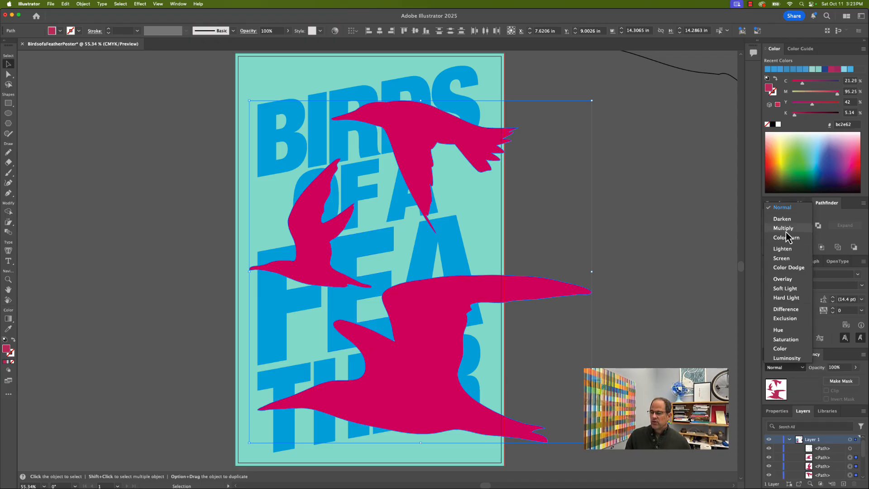
pyautogui.click(784, 220)
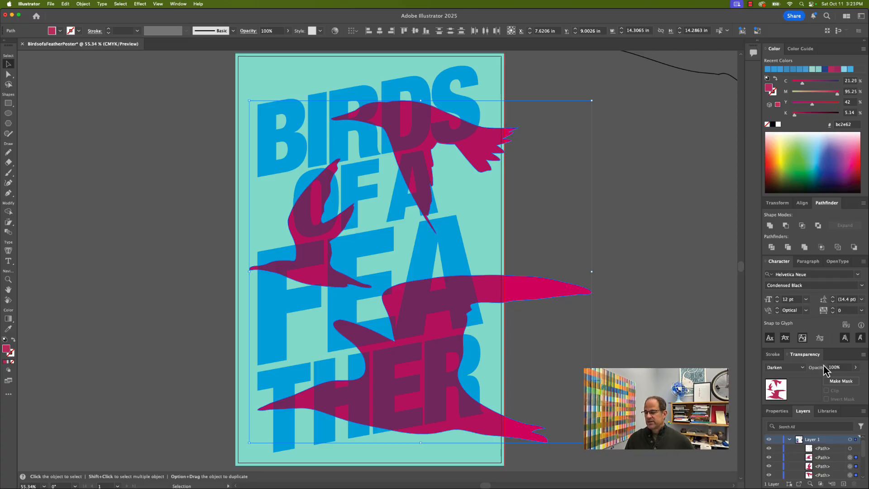
pyautogui.click(803, 368)
pyautogui.click(783, 229)
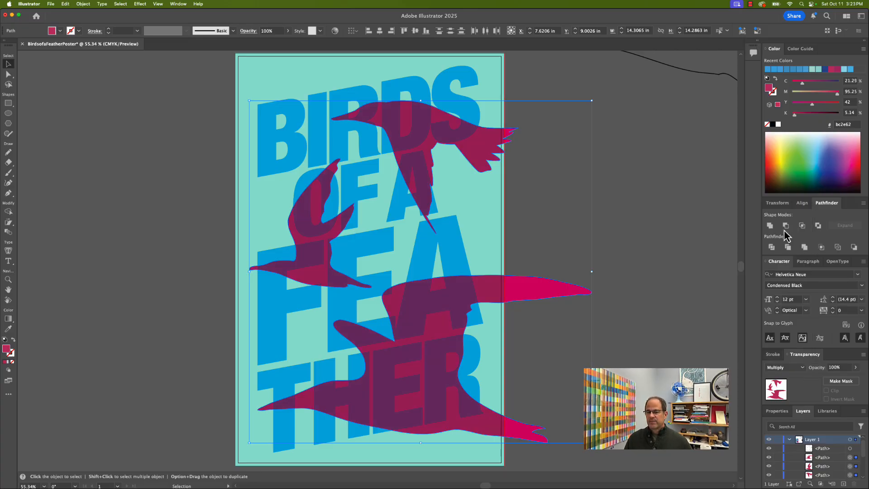
# Step: Change the three birds' blending mode to Color Burn and deselect them
pyautogui.click(802, 370)
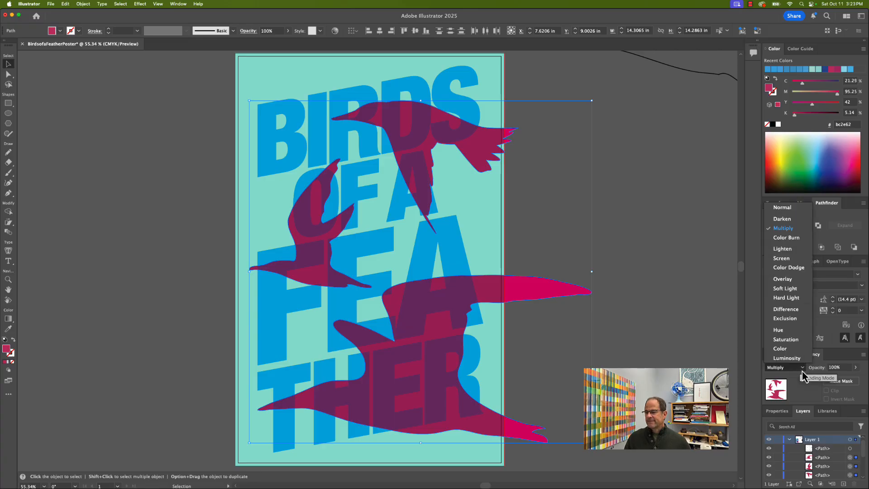
pyautogui.click(787, 237)
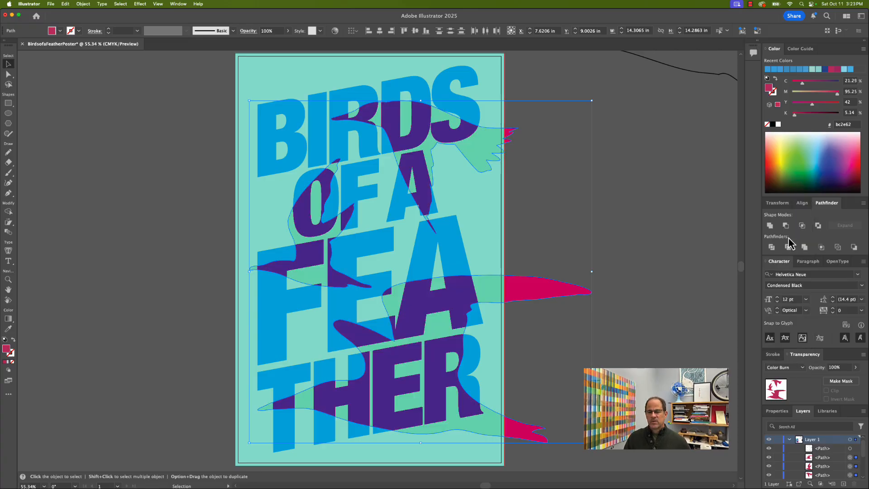
pyautogui.click(650, 277)
pyautogui.click(802, 368)
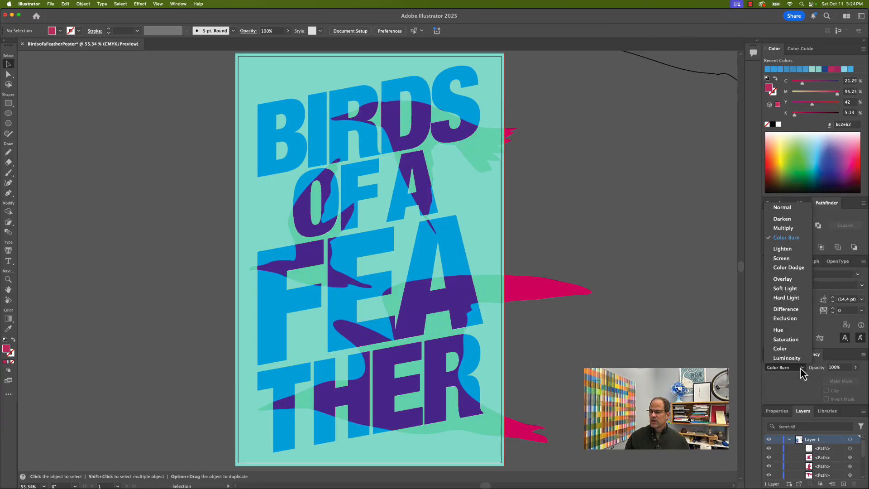
pyautogui.click(782, 250)
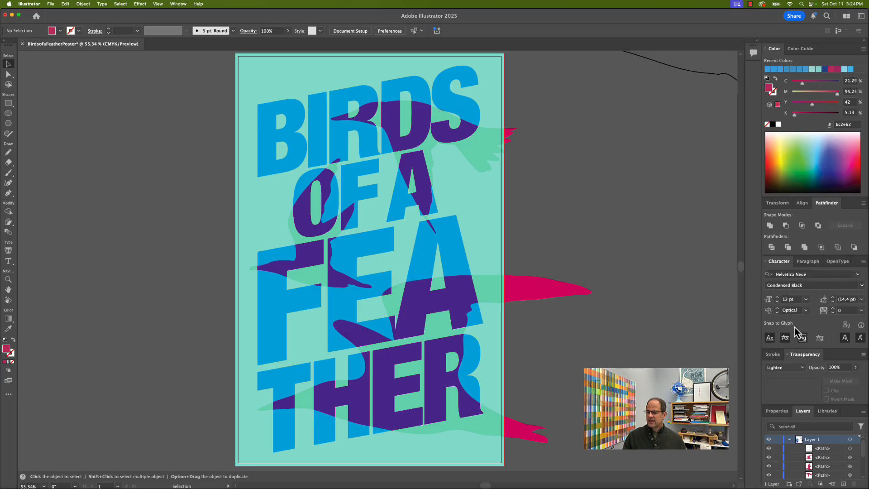
pyautogui.click(795, 369)
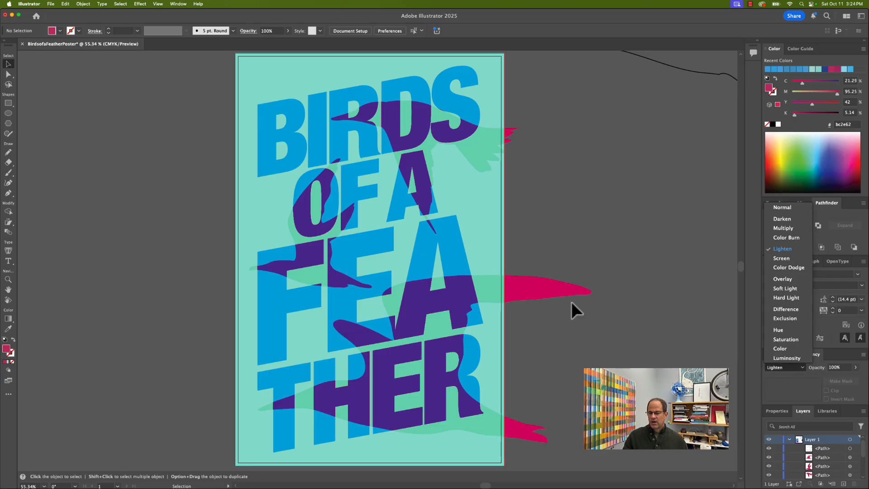
pyautogui.click(547, 291)
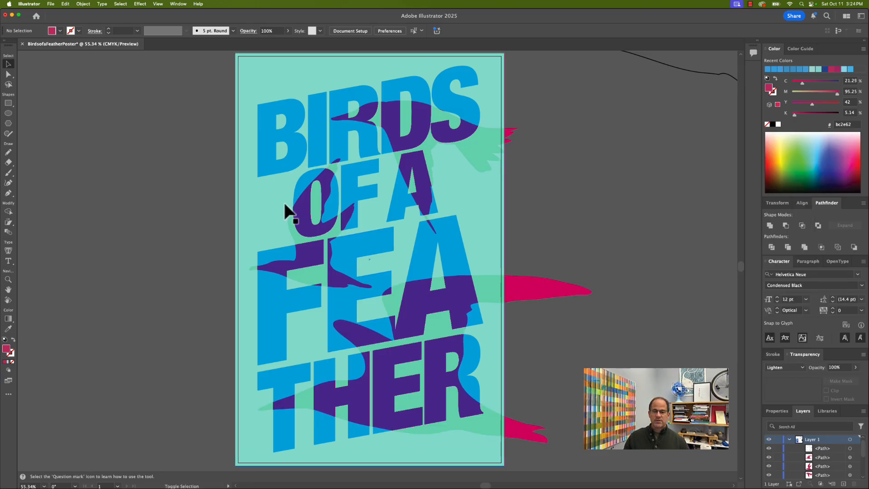
# Step: Reselect all three birds and try the Lighten and Overlay blending modes on them
pyautogui.click(293, 231)
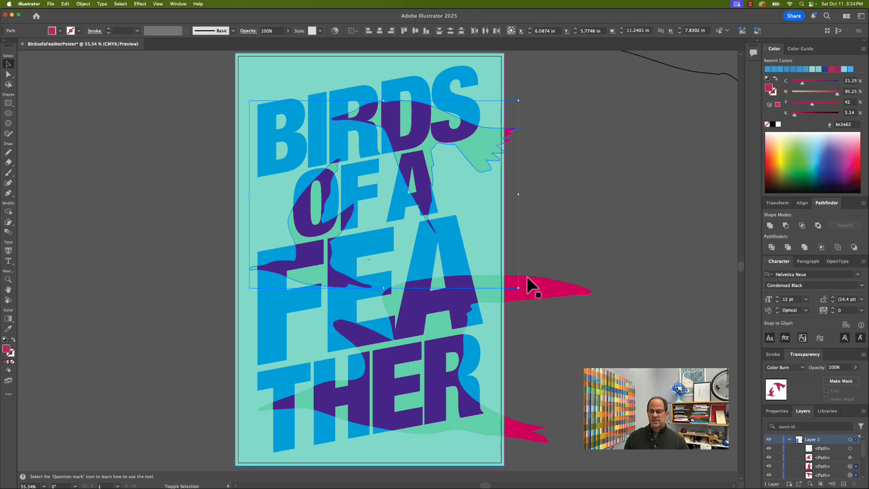
pyautogui.click(803, 368)
pyautogui.click(797, 247)
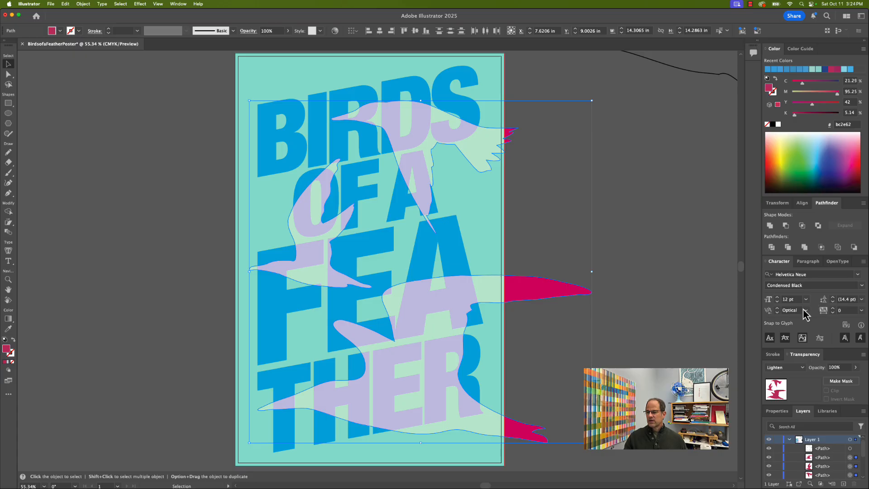
pyautogui.click(802, 367)
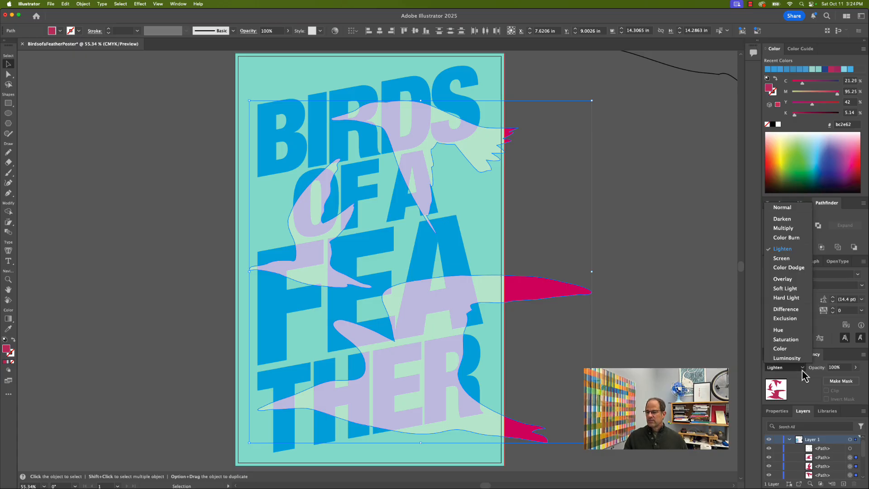
pyautogui.click(790, 262)
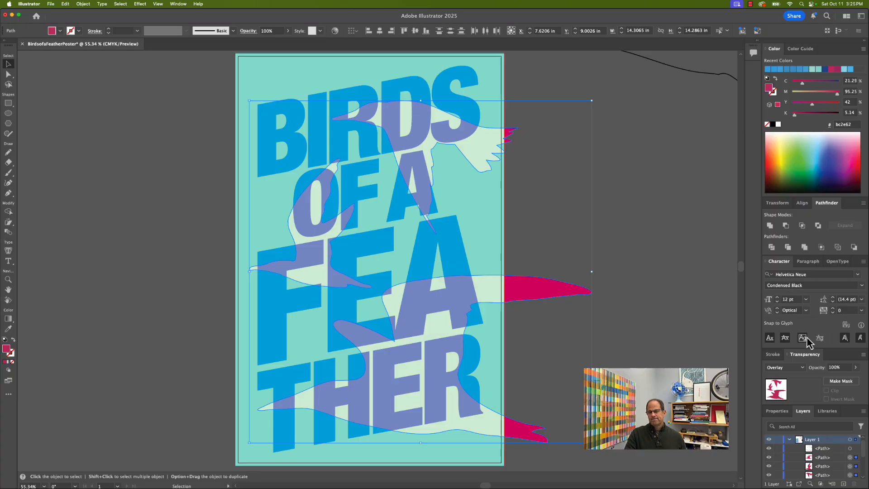
# Step: Try the Soft Light blending mode on the birds, view them deselected, and undo the change
pyautogui.click(804, 368)
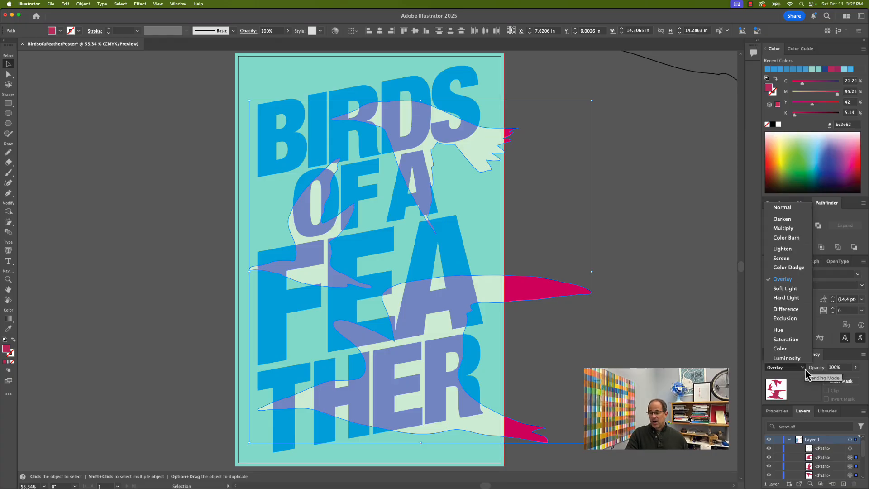
pyautogui.click(793, 289)
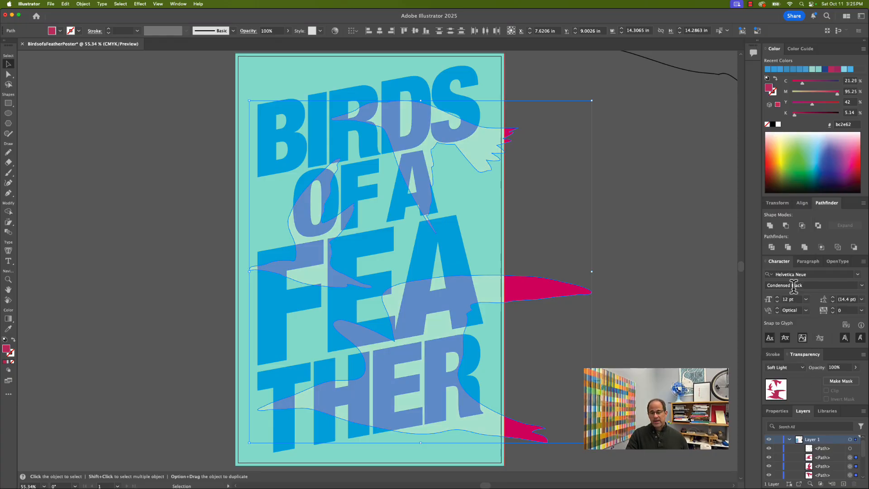
pyautogui.click(669, 279)
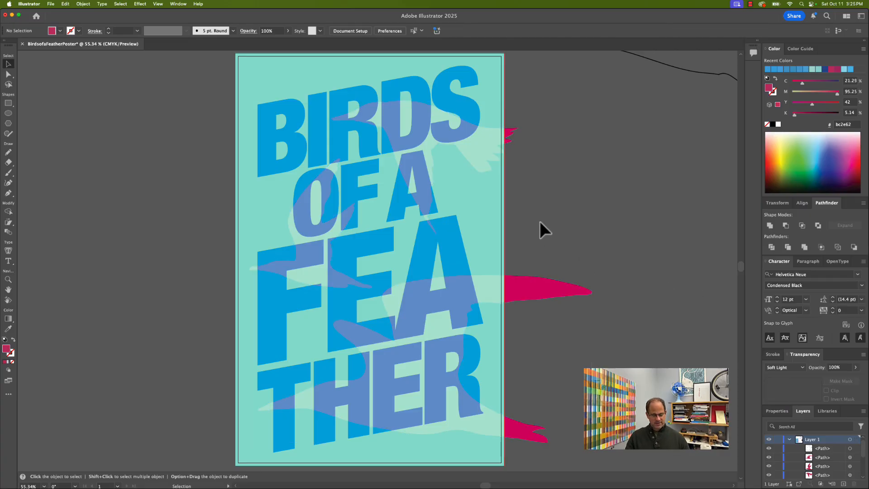
pyautogui.press('super+z')
# Step: Try the Soft Light and Hard Light blending modes on the three magenta birds and deselect them
pyautogui.click(800, 367)
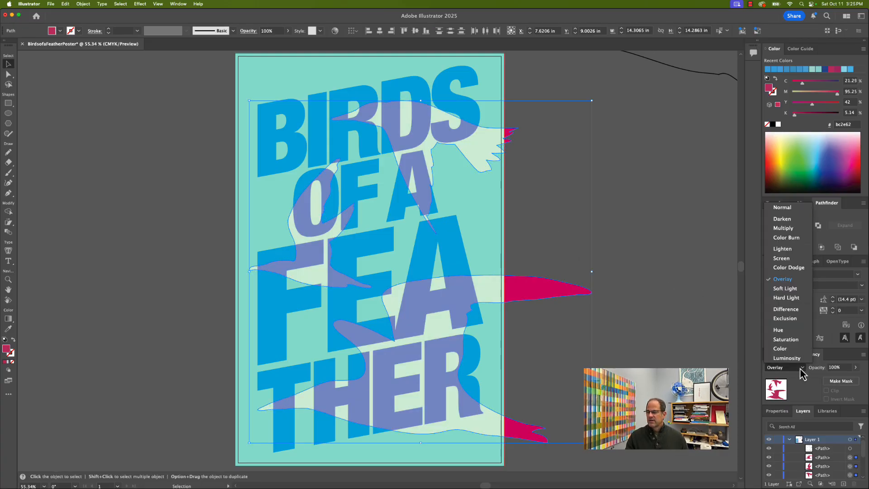
pyautogui.click(794, 289)
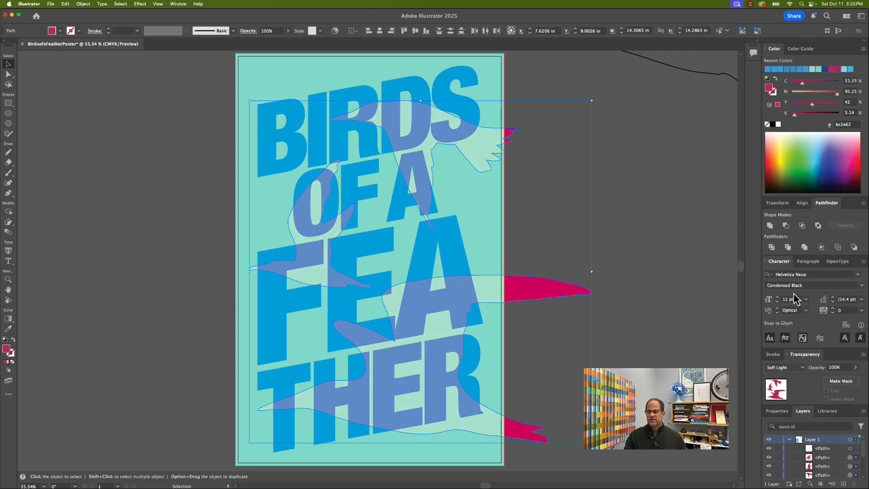
pyautogui.click(800, 369)
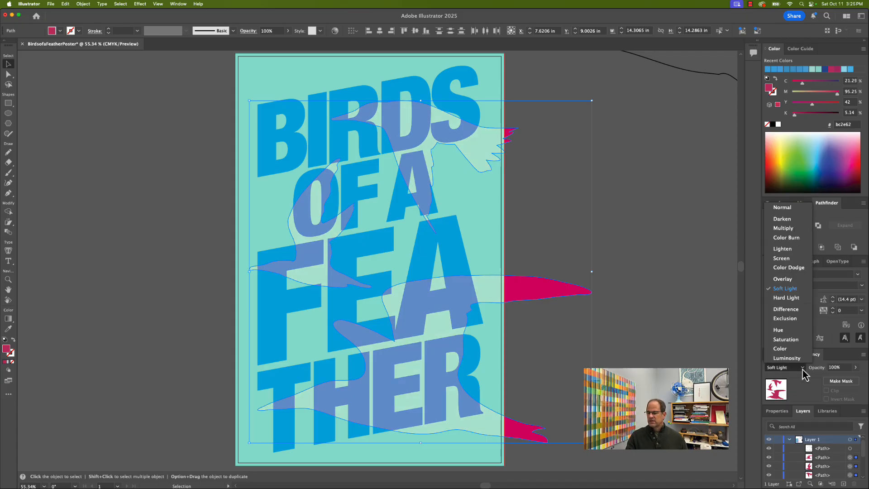
pyautogui.click(799, 300)
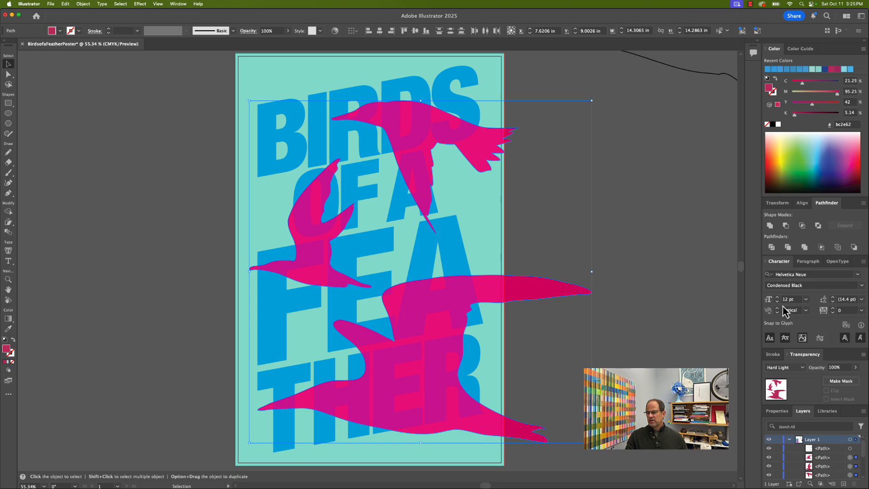
pyautogui.click(799, 369)
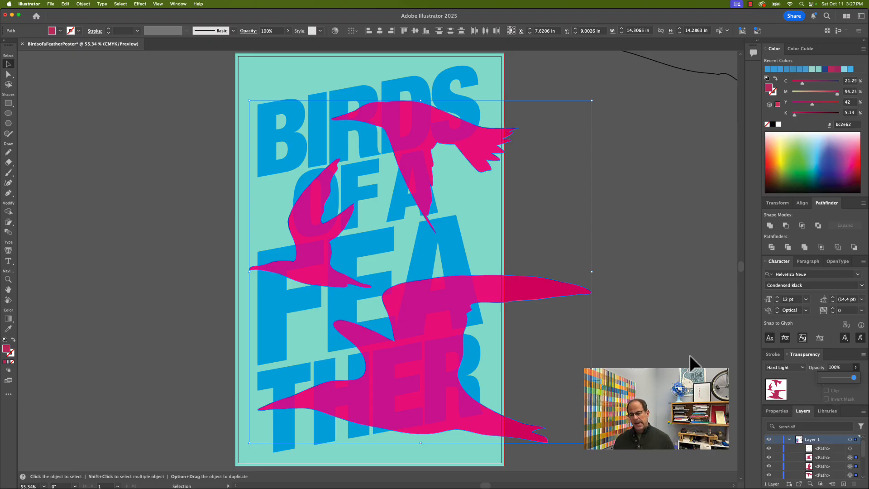
pyautogui.click(689, 354)
# Step: Reselect all three magenta birds and set their blending mode back to Normal
pyautogui.click(407, 147)
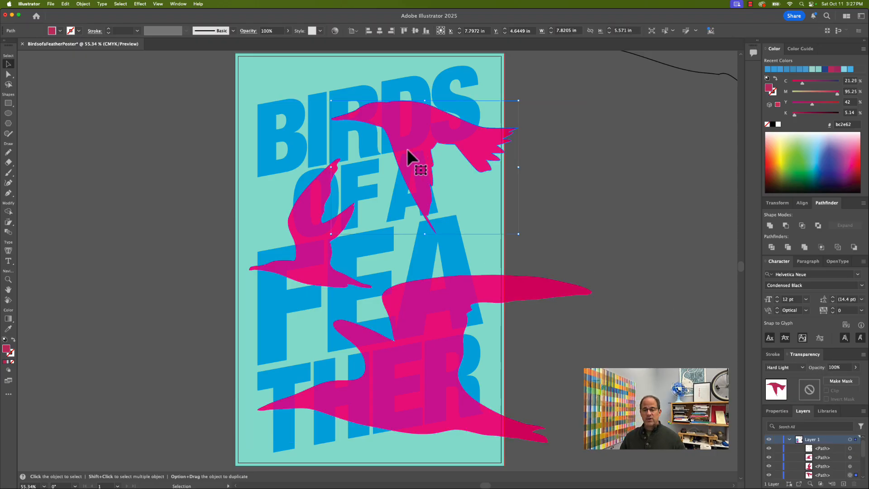
pyautogui.keyDown('shift'); pyautogui.click(318, 240); pyautogui.keyUp('shift')
pyautogui.keyDown('shift'); pyautogui.click(419, 300); pyautogui.keyUp('shift')
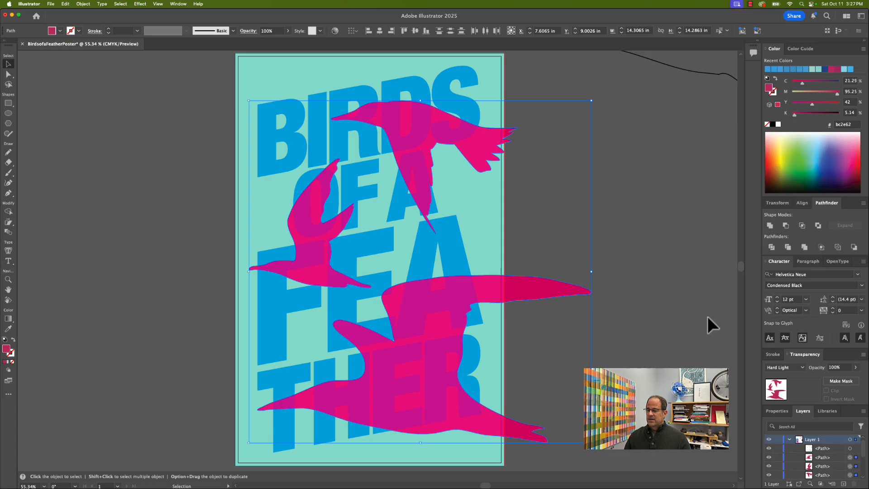
pyautogui.click(800, 367)
pyautogui.click(781, 209)
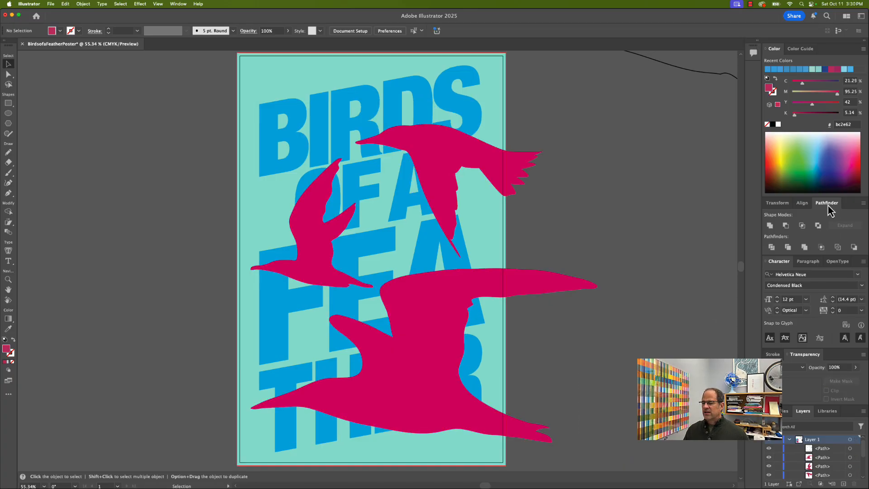
# Step: Float the Pathfinder controls beside the poster and draw two overlapping magenta squares, each about 1.3 in wide, above them
pyautogui.moveTo(827, 204); pyautogui.dragTo(573, 151)
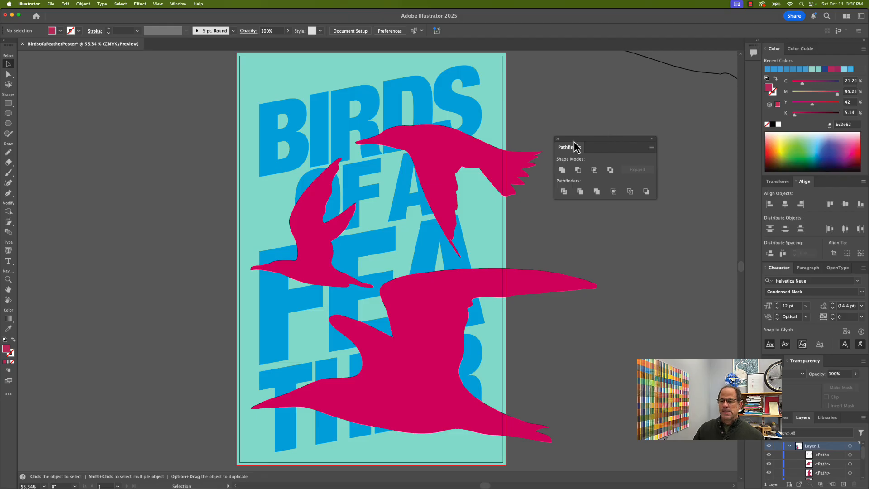
pyautogui.moveTo(583, 141); pyautogui.dragTo(596, 167)
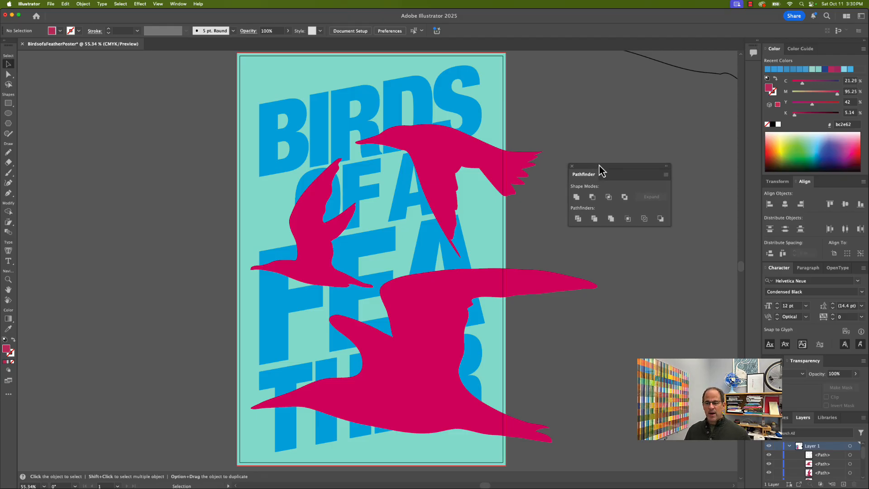
pyautogui.press('m')
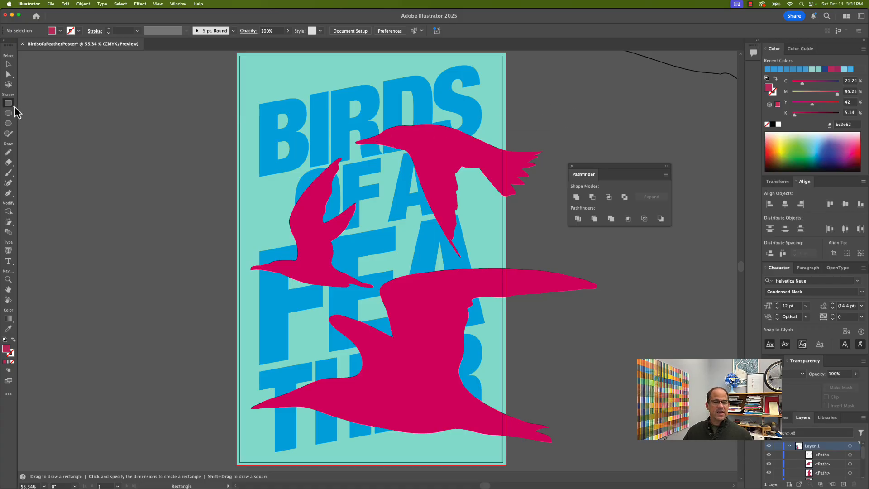
pyautogui.moveTo(544, 94); pyautogui.dragTo(576, 126)
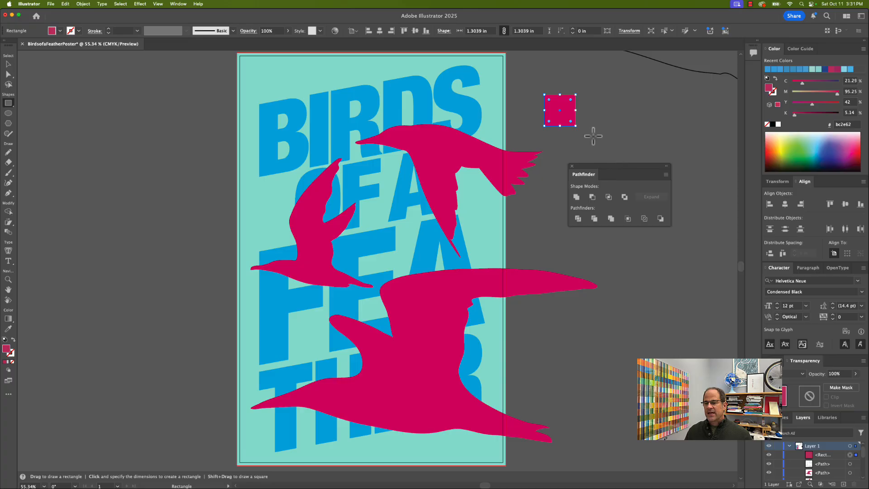
pyautogui.moveTo(576, 128); pyautogui.dragTo(562, 144)
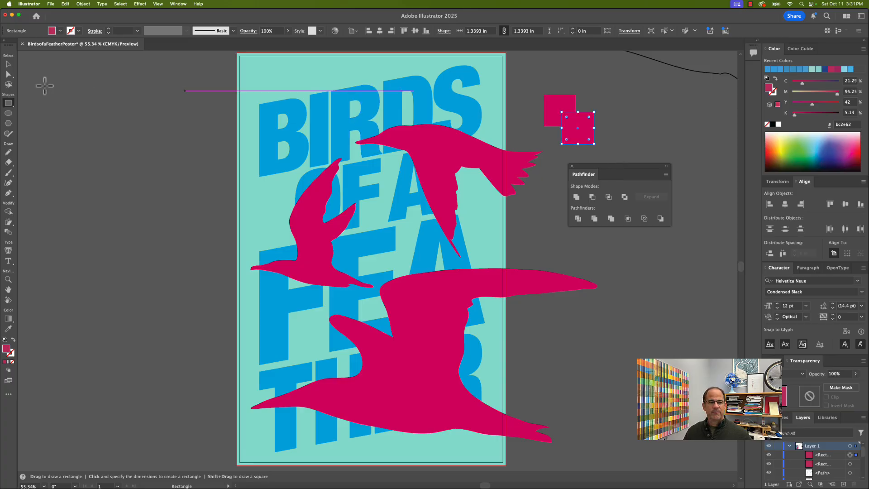
# Step: Fill the front square with the recent blue 4fa5d3 and deselect it
pyautogui.click(8, 64)
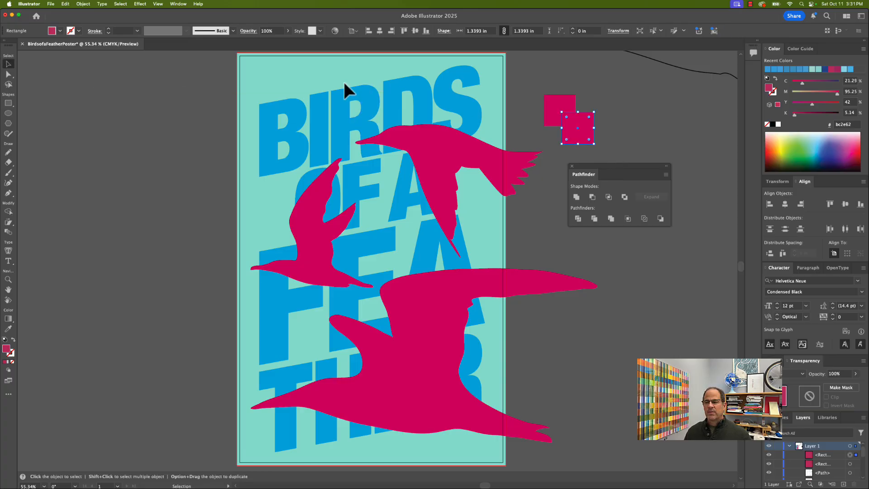
pyautogui.click(806, 69)
pyautogui.click(615, 95)
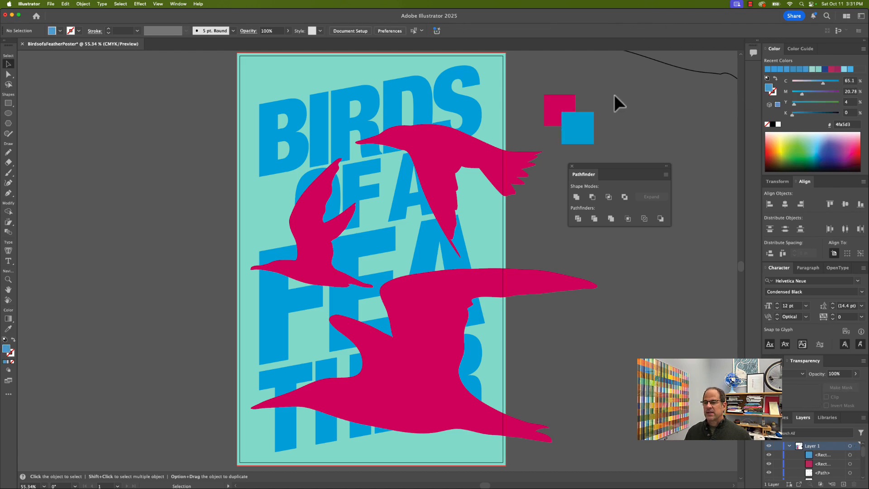
# Step: Try the Unite and Minus Front shape modes on the two overlapping squares, undoing each one
pyautogui.moveTo(554, 134); pyautogui.dragTo(553, 134)
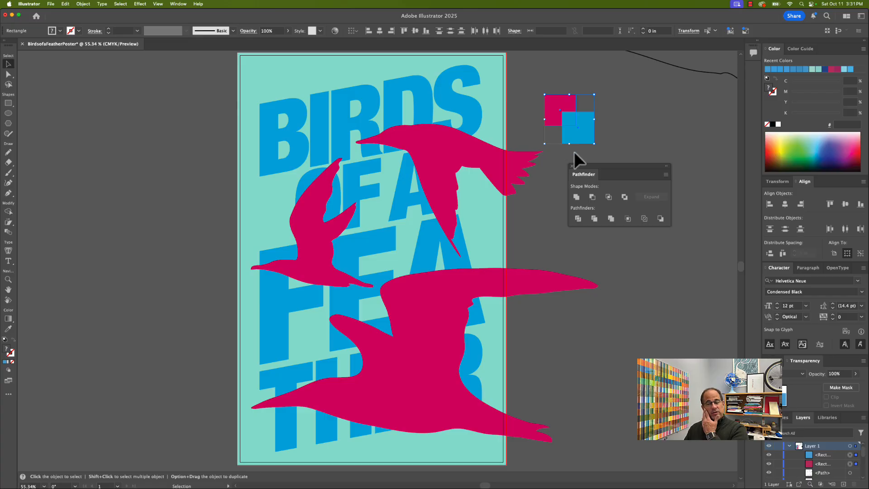
pyautogui.click(576, 198)
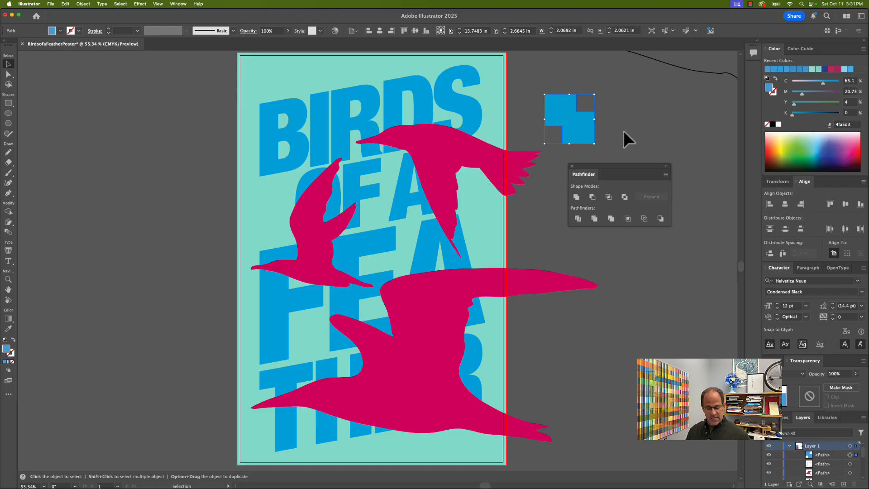
pyautogui.press('super+z')
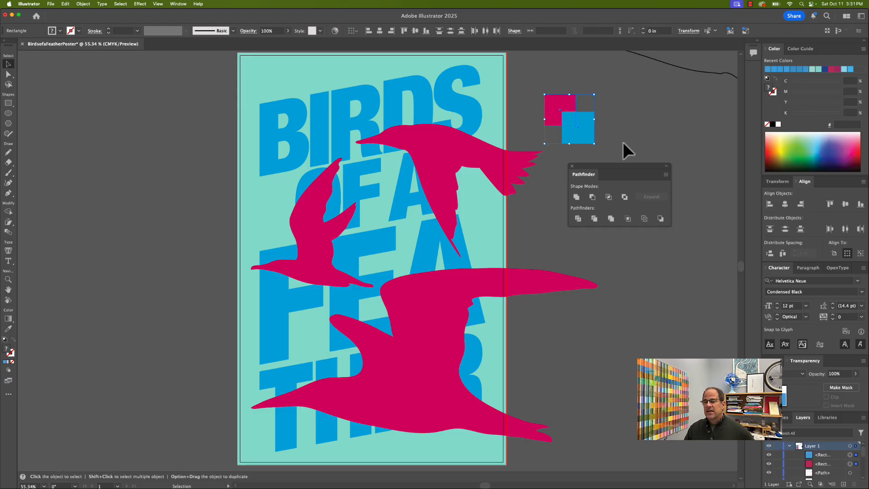
pyautogui.click(593, 199)
pyautogui.click(596, 119)
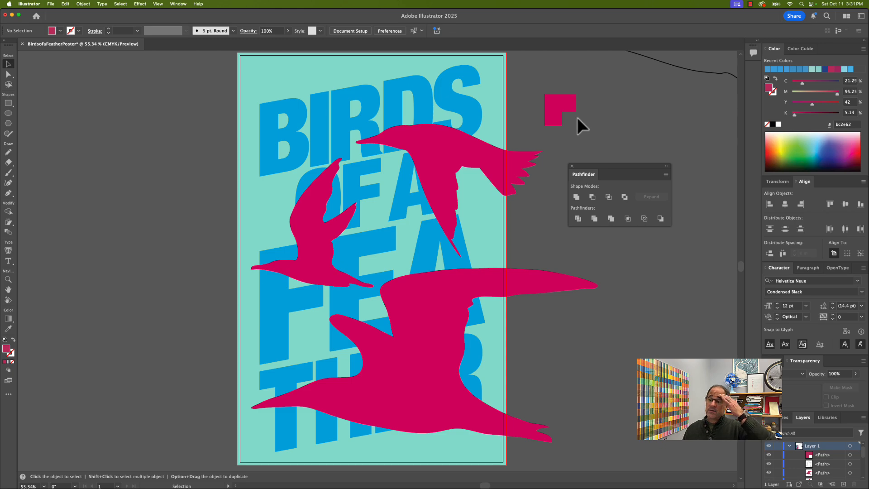
pyautogui.press('super+z')
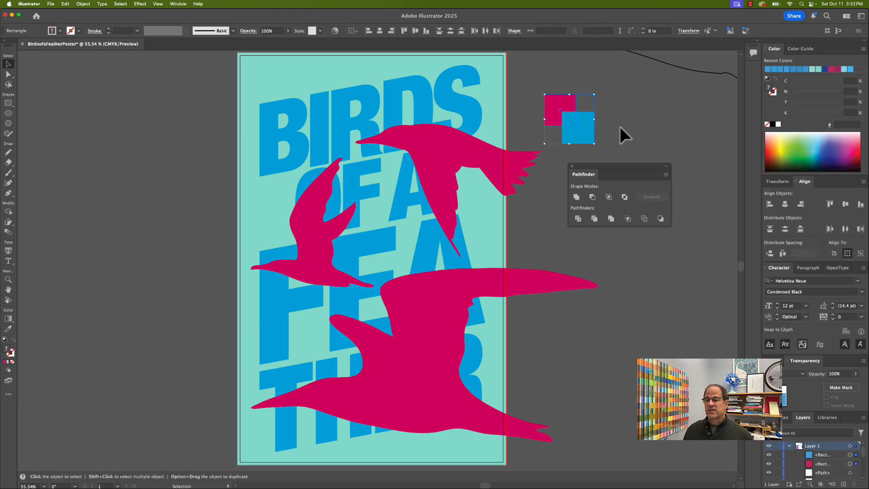
pyautogui.click(620, 126)
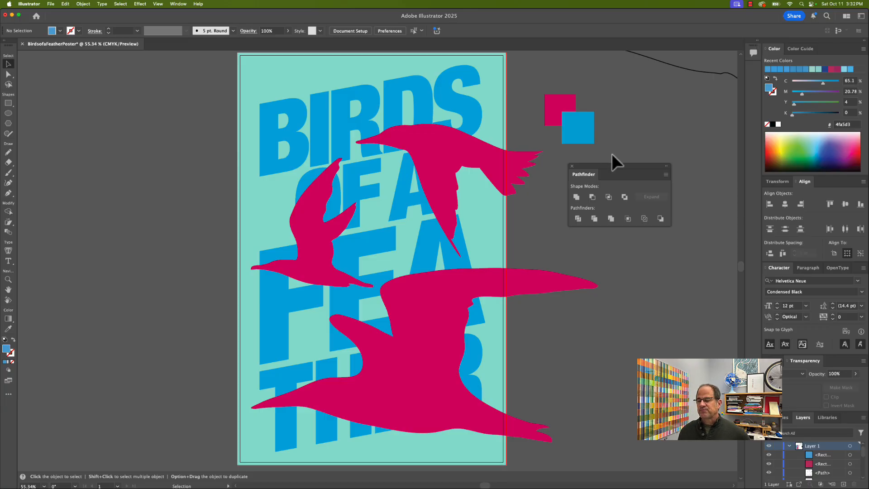
# Step: Try the Intersect and Exclude shape modes on the two squares, restoring the original overlapping squares after each
pyautogui.moveTo(573, 126); pyautogui.dragTo(561, 131)
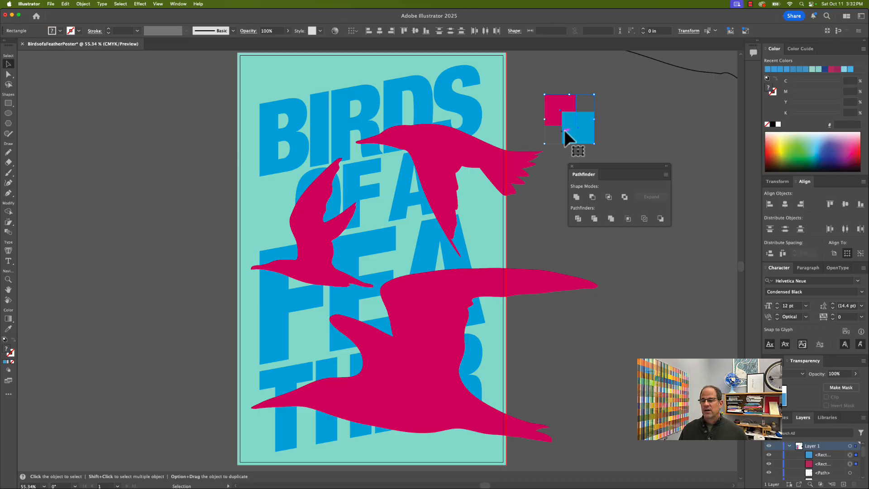
pyautogui.click(609, 199)
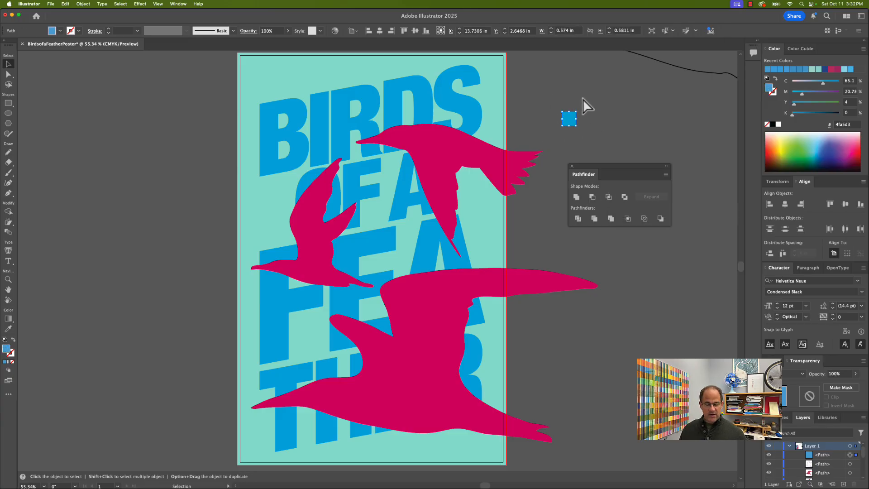
pyautogui.press('super+z')
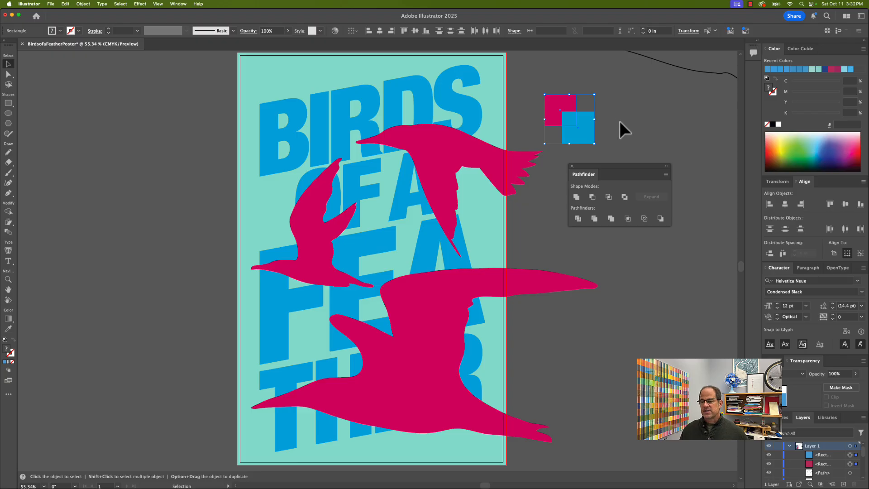
pyautogui.click(626, 199)
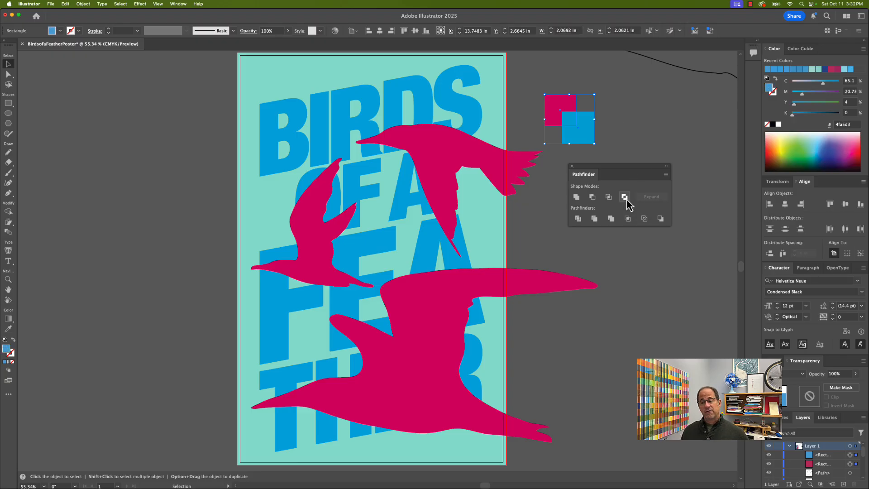
pyautogui.click(618, 103)
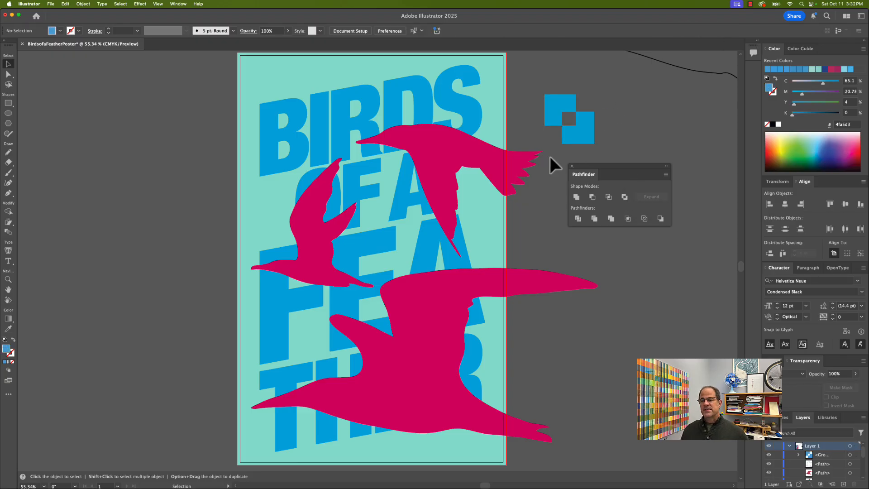
pyautogui.moveTo(566, 102)
pyautogui.mouseDown()
pyautogui.moveTo(485, 130)
pyautogui.moveTo(488, 123)
pyautogui.moveTo(475, 126)
pyautogui.moveTo(568, 116)
pyautogui.moveTo(579, 104)
pyautogui.mouseUp()
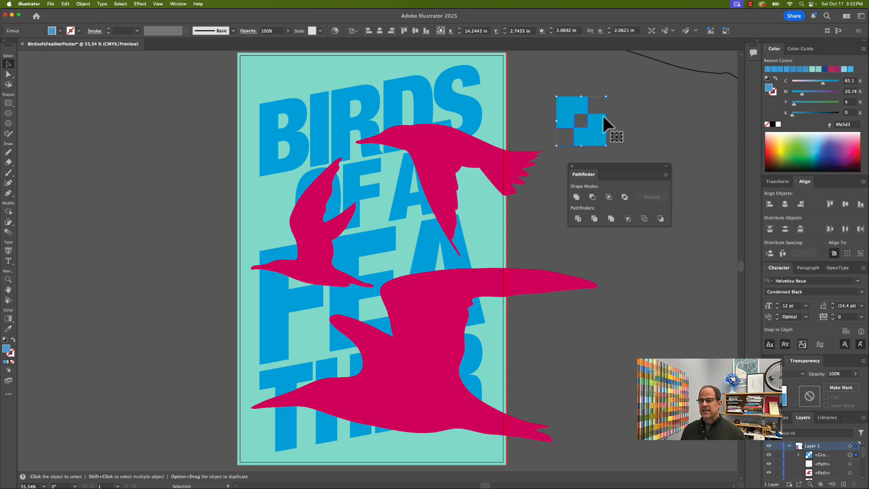
pyautogui.press('Delete')
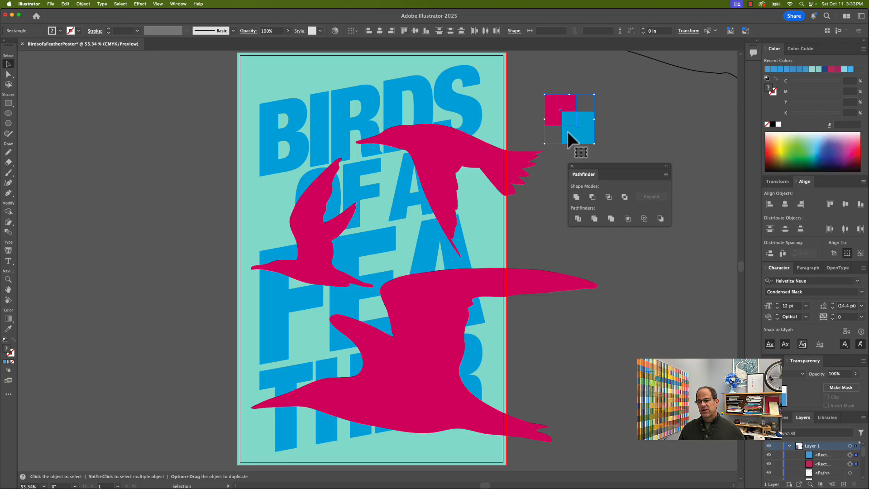
# Step: Divide the two overlapping squares with Pathfinder, shift the divided group slightly, and ungroup its pieces
pyautogui.click(578, 219)
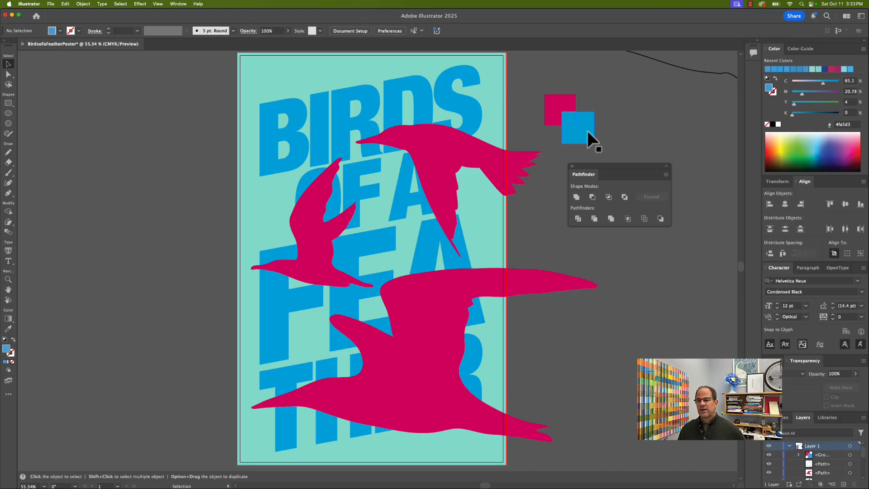
pyautogui.moveTo(587, 130); pyautogui.dragTo(601, 127)
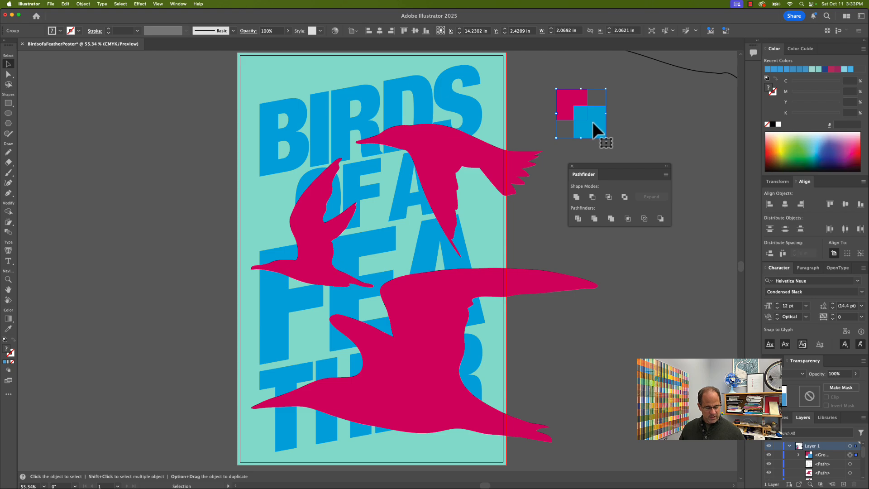
pyautogui.press('super')
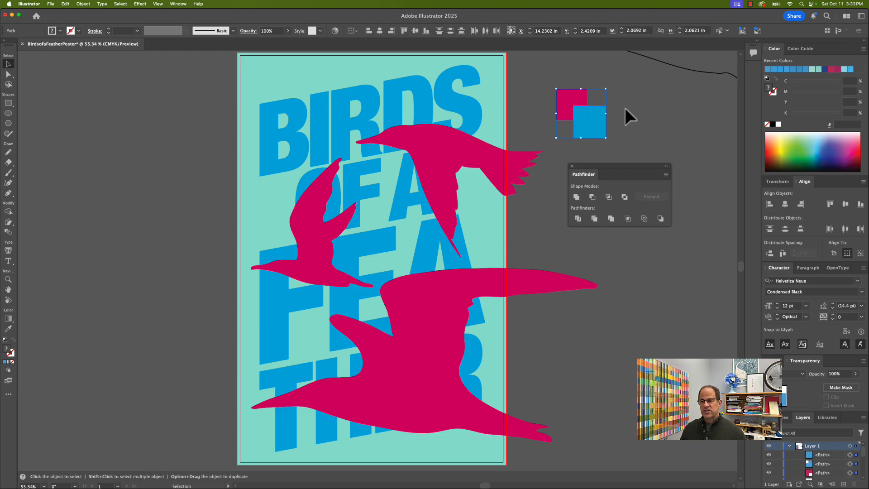
pyautogui.press('super+shift+g')
# Step: Move the blue and magenta L-shaped pieces away from the overlap piece, and undo both moves
pyautogui.click(588, 126)
pyautogui.moveTo(588, 125); pyautogui.dragTo(629, 129)
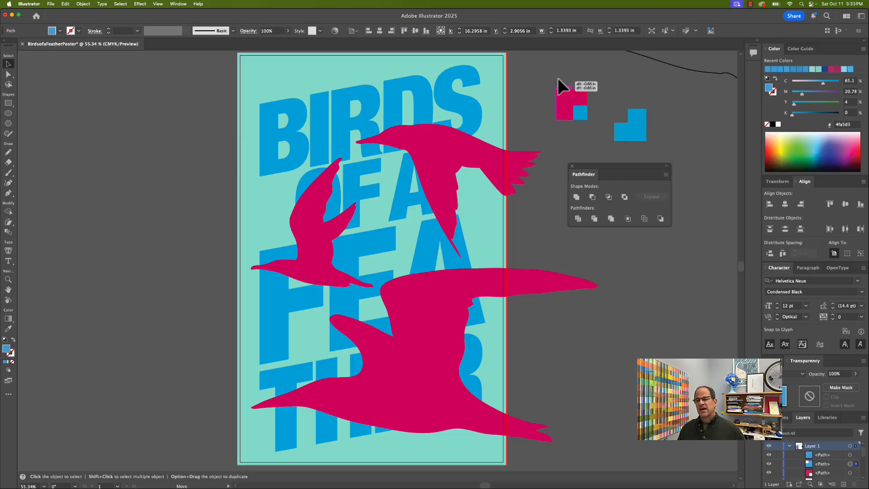
pyautogui.moveTo(562, 83); pyautogui.dragTo(543, 62)
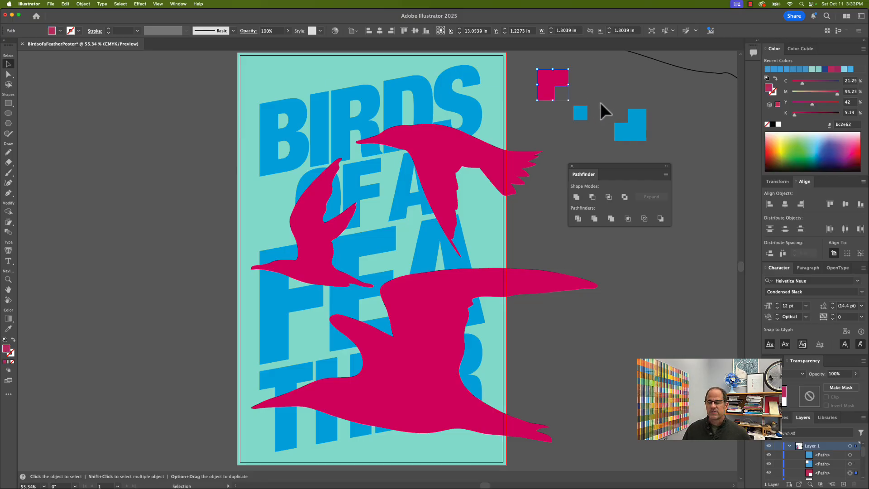
pyautogui.press('super+z')
pyautogui.press('super+z')
pyautogui.press('v')
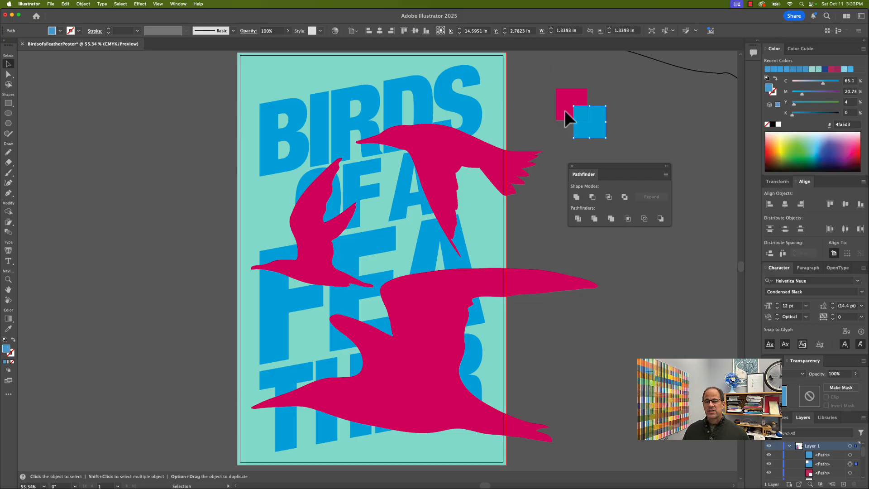
pyautogui.moveTo(552, 79); pyautogui.dragTo(590, 125)
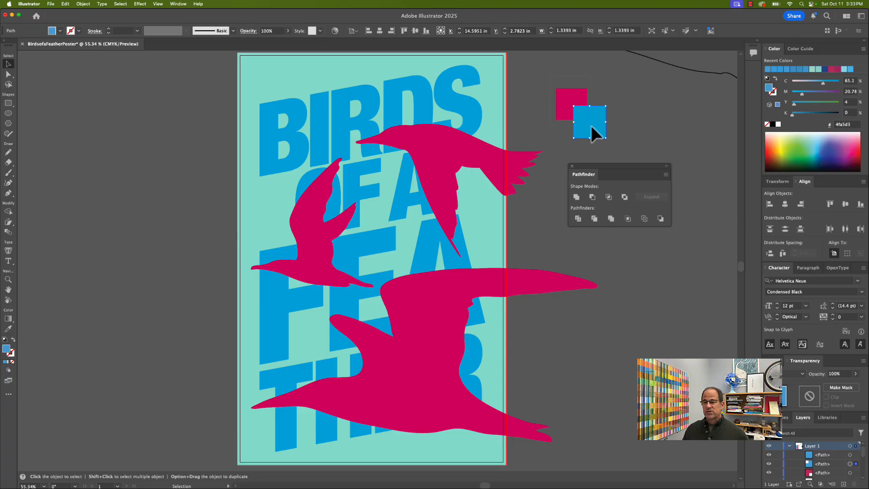
# Step: Delete the practice squares and divide the overlapping bird silhouettes and lettering with Pathfinder
pyautogui.press('Delete')
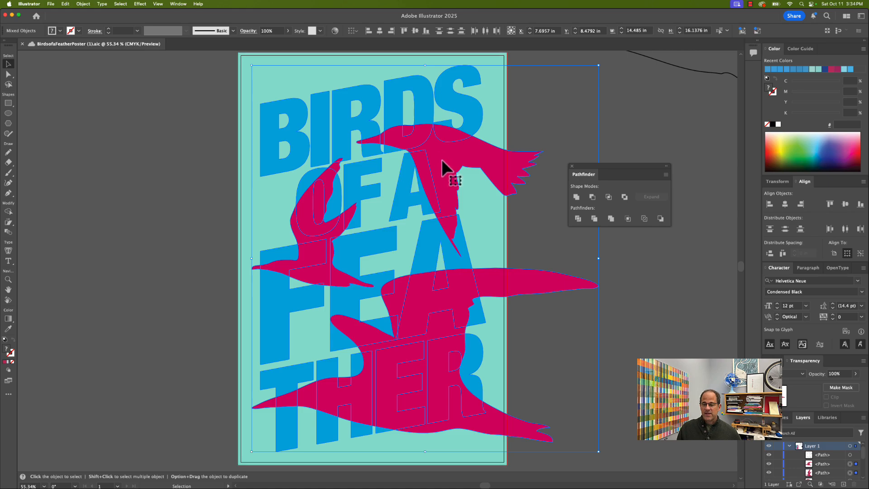
pyautogui.click(578, 218)
pyautogui.click(535, 136)
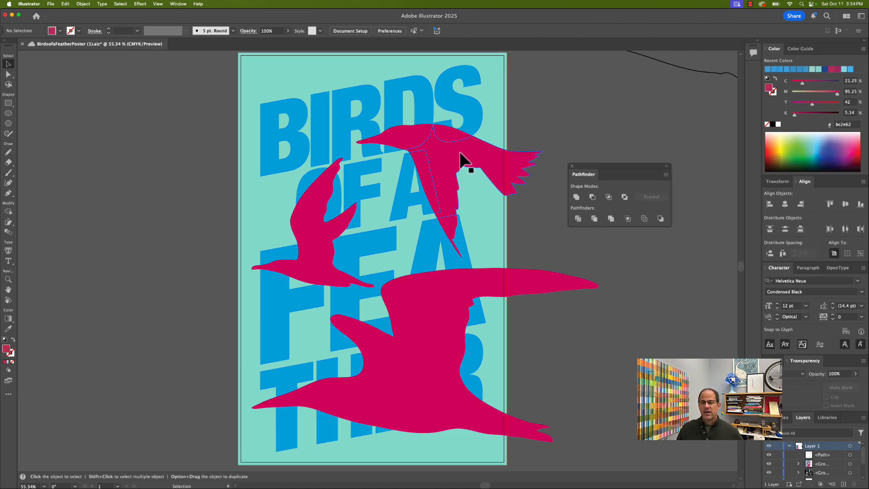
# Step: Isolate the divided artwork group and move the upper bird's wing piece outside the letters away from the lettering
pyautogui.click(450, 151)
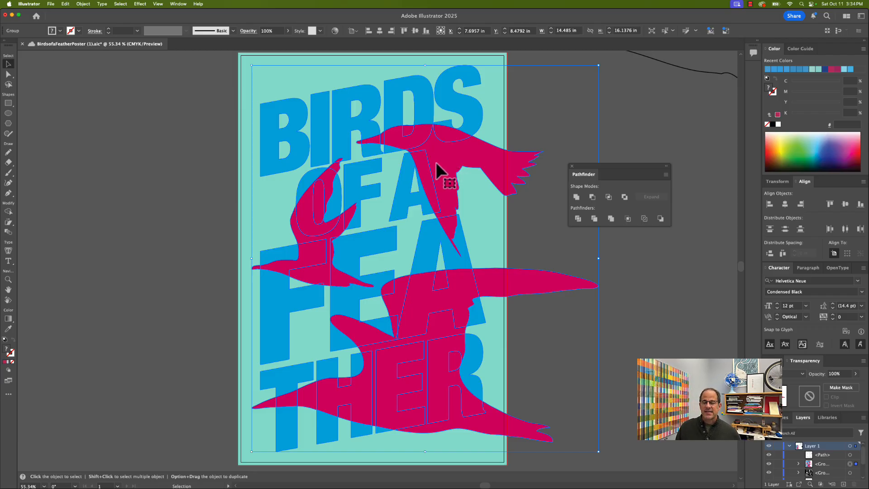
pyautogui.doubleClick(445, 159)
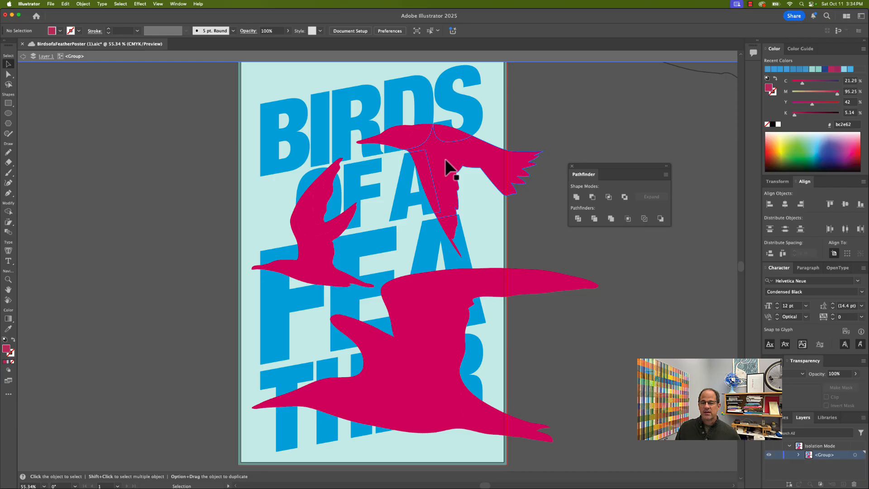
pyautogui.click(445, 158)
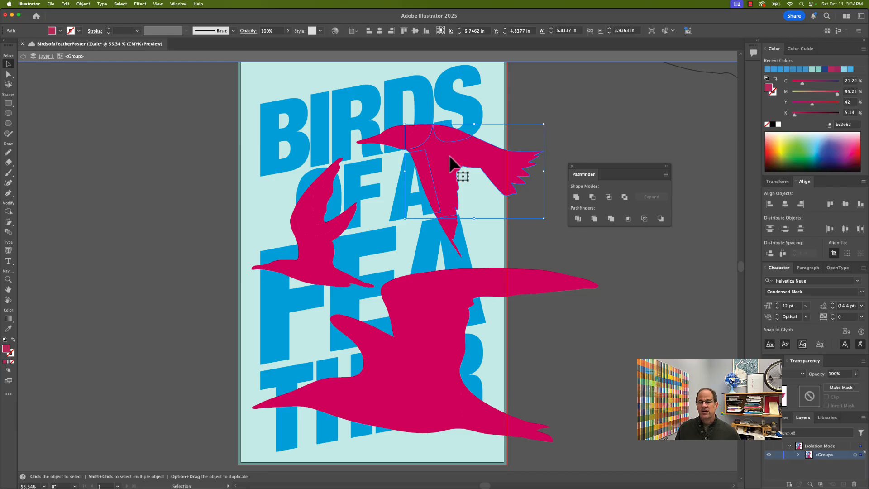
pyautogui.moveTo(450, 164); pyautogui.dragTo(507, 162)
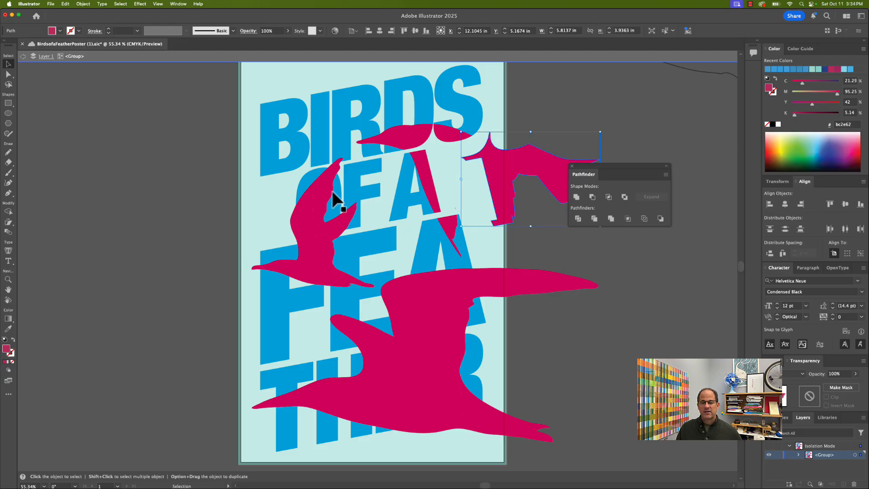
# Step: Try moving the oval piece inside the O off the small bird and deleting it, and undo these changes
pyautogui.click(320, 201)
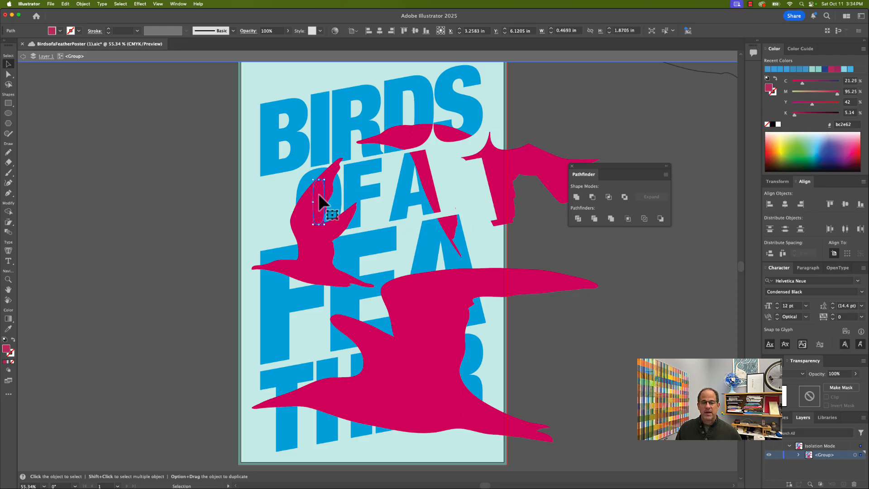
pyautogui.moveTo(319, 195); pyautogui.dragTo(236, 200)
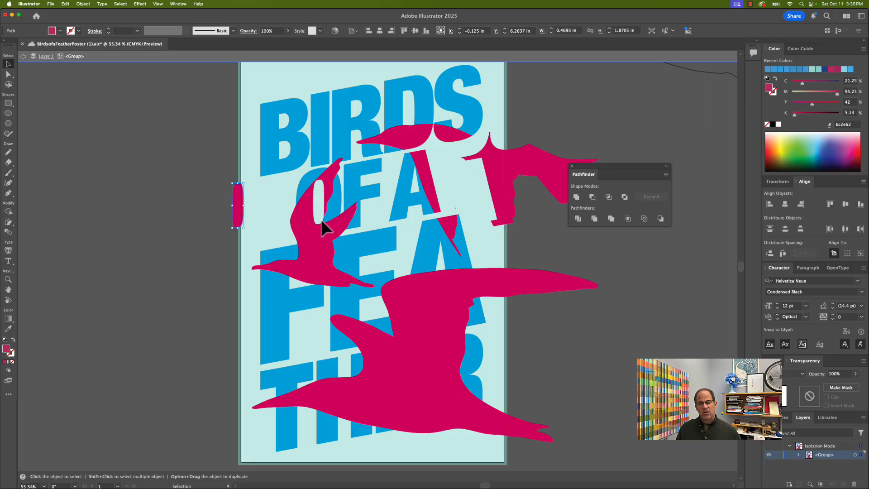
pyautogui.moveTo(241, 220); pyautogui.dragTo(272, 213)
pyautogui.press('Delete')
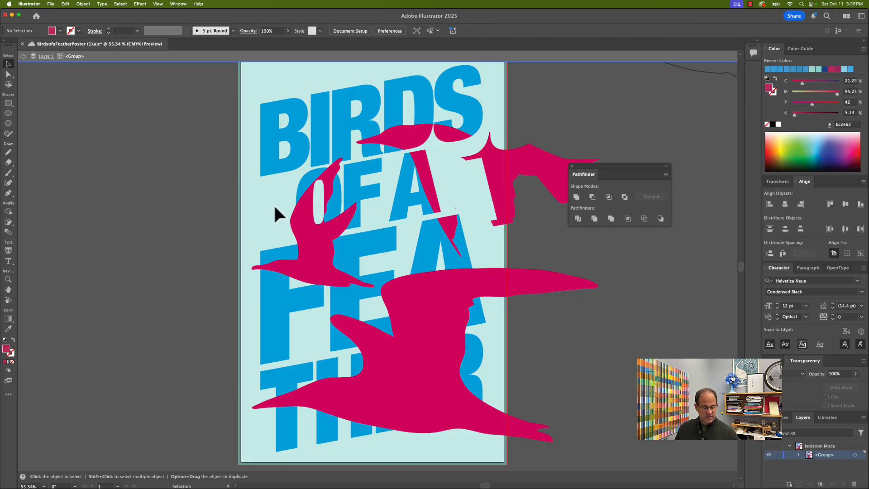
pyautogui.press('super+z')
pyautogui.press('super+z')
pyautogui.press('super+z')
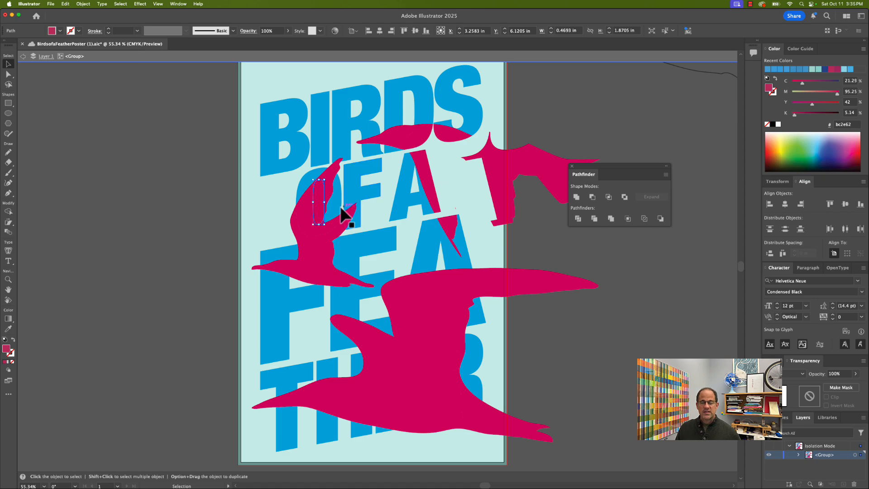
# Step: Recolor bird pieces that fall outside the letters salmon pink and exit isolation mode
pyautogui.click(780, 152)
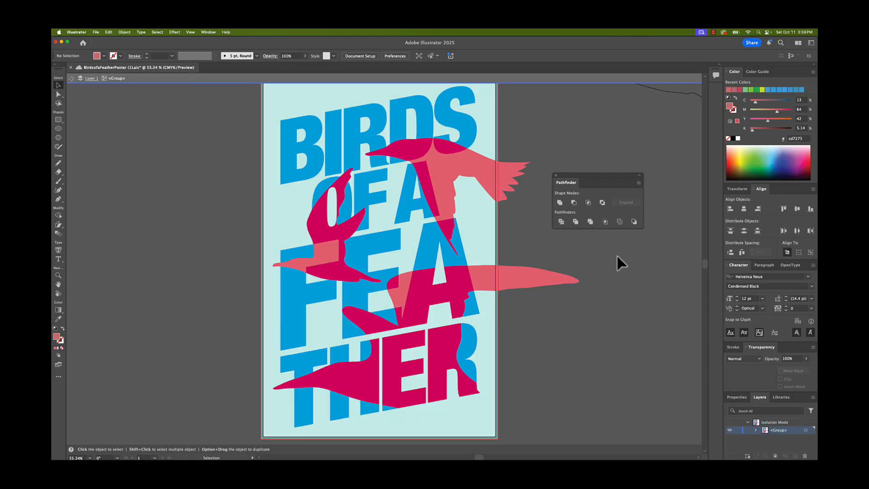
pyautogui.doubleClick(619, 254)
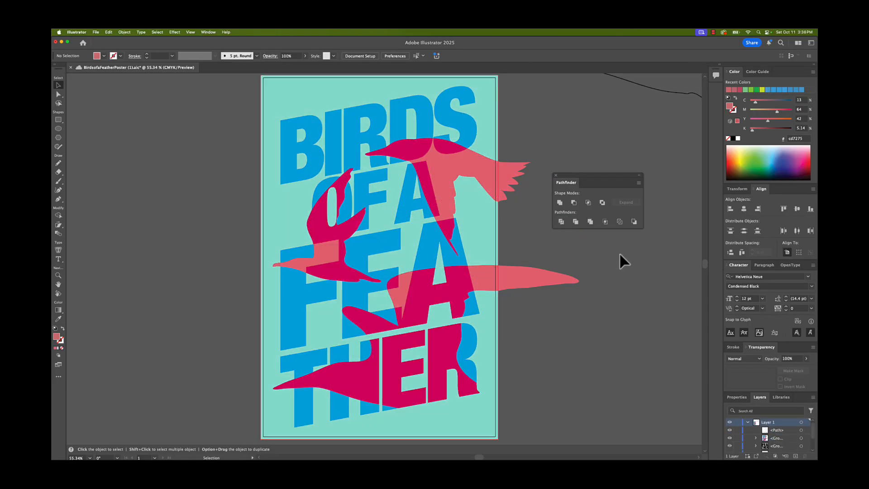